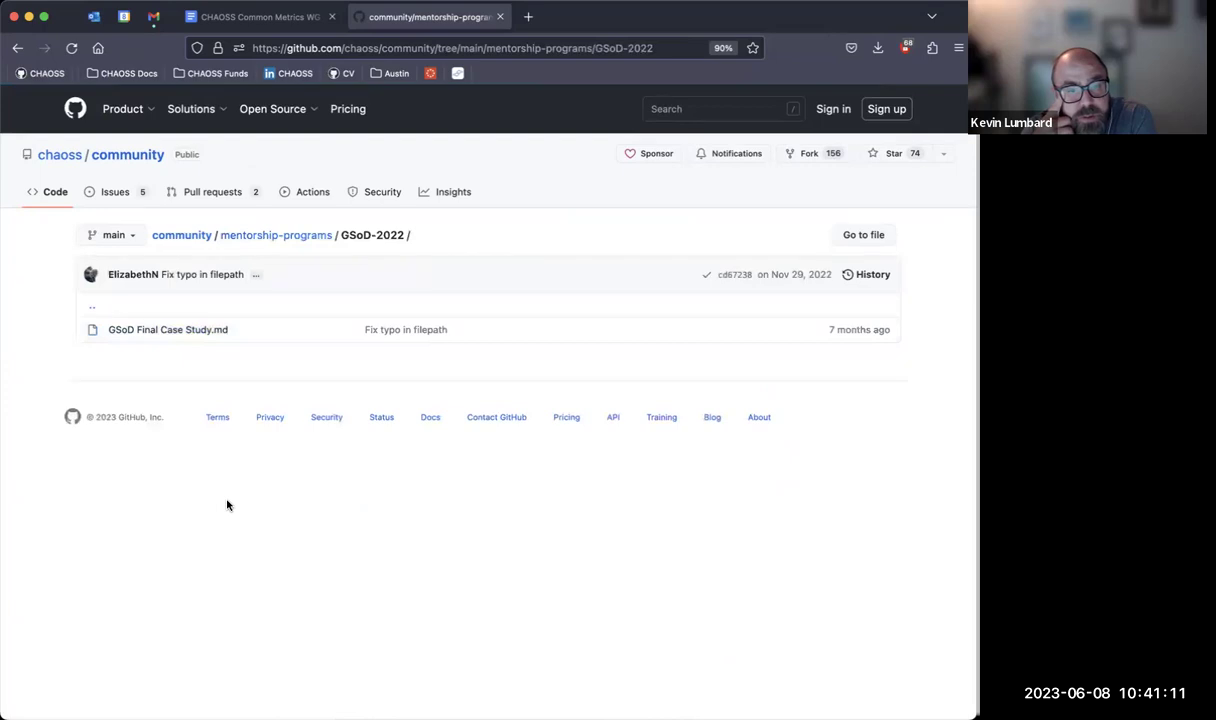
# Review the mentorship folder and its README inside mentorship-programs, and return to the community repository's root
pyautogui.click(146, 355)
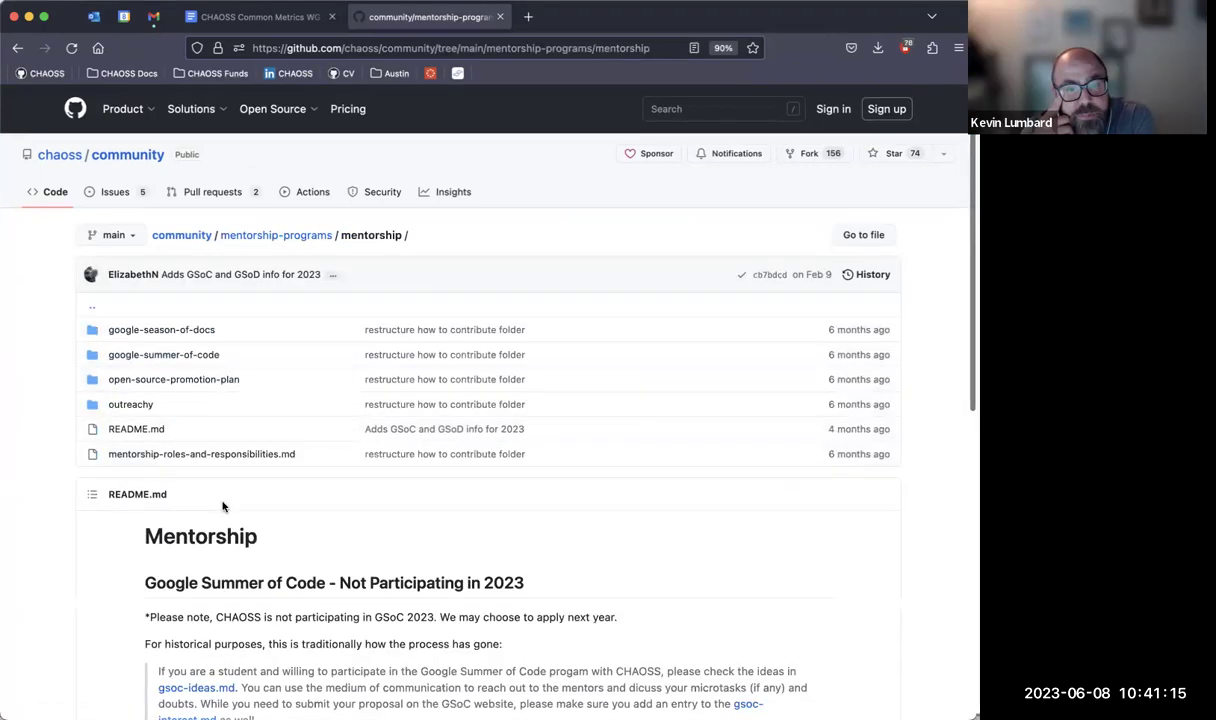
pyautogui.scroll(-5, 222, 506)
pyautogui.hscroll(-5, 222, 503)
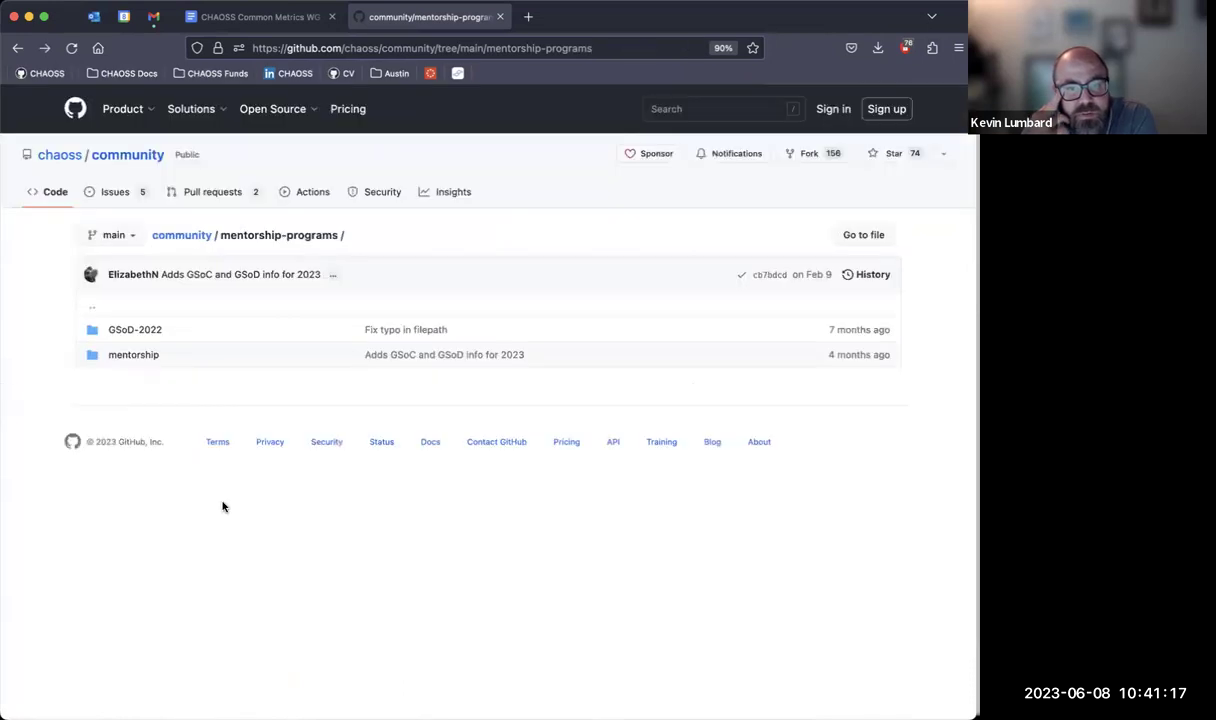
pyautogui.hscroll(-5, 222, 506)
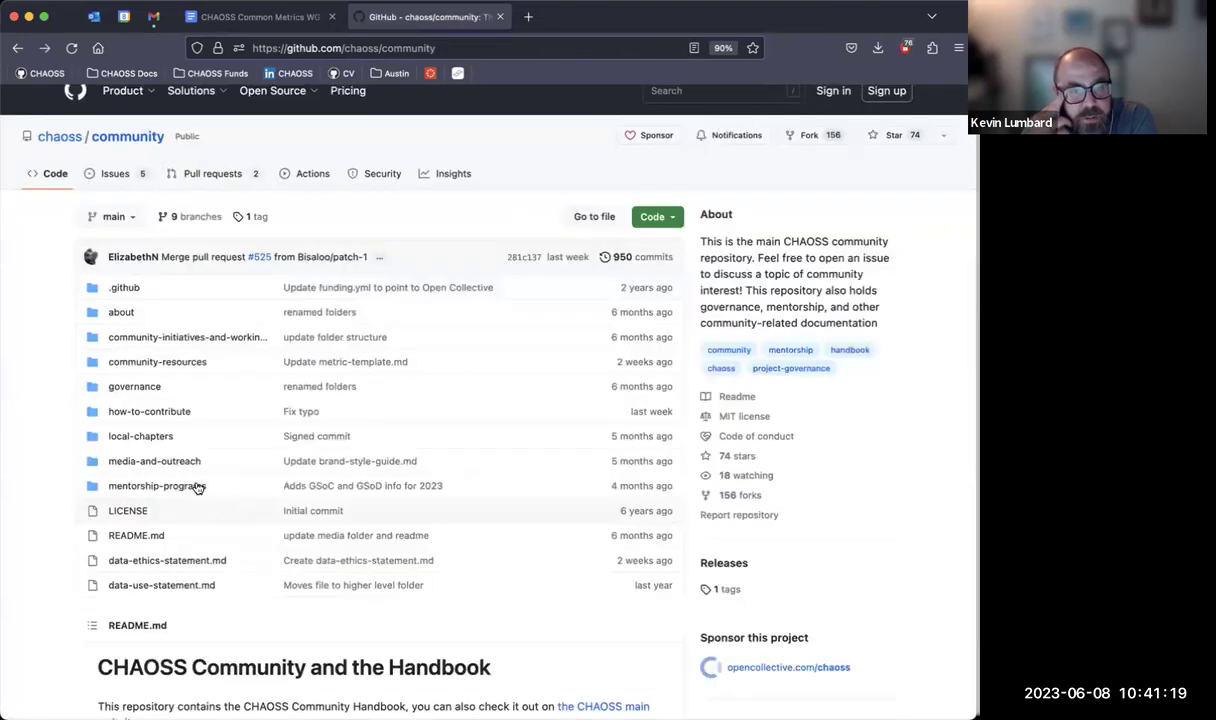
# Check the contents of the local-chapters, media-and-outreach and governance folders, returning to the community repository's root after each
pyautogui.click(152, 436)
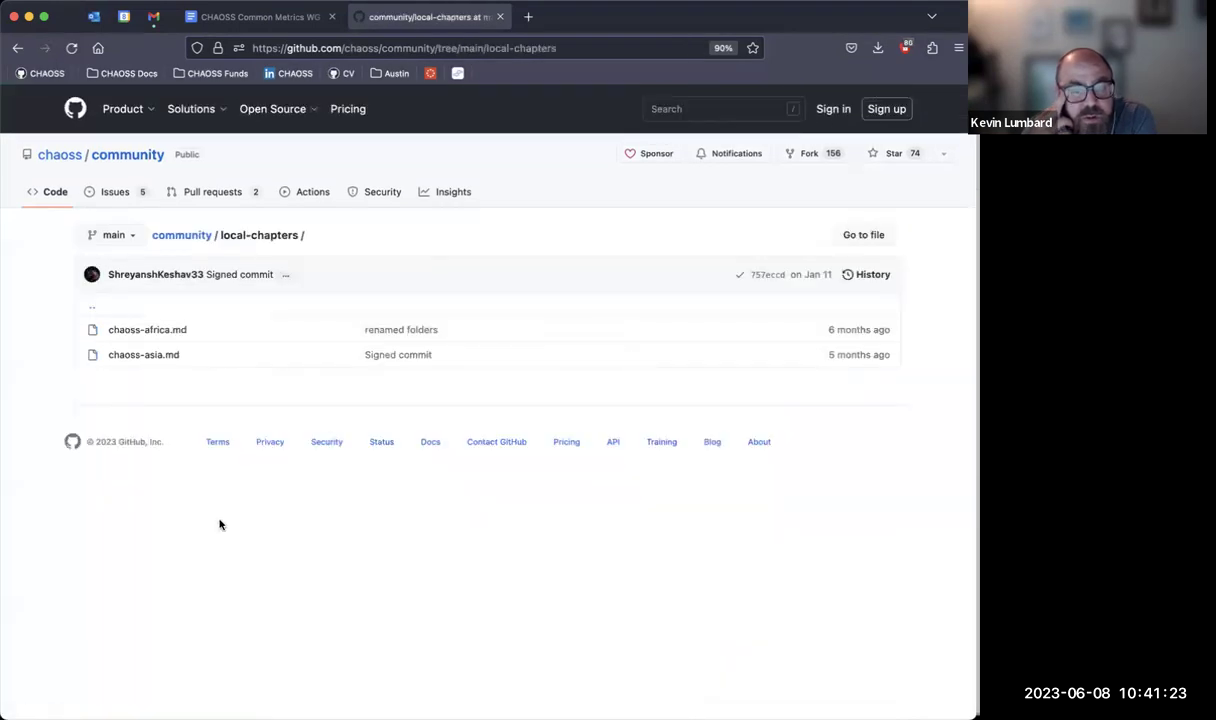
pyautogui.hscroll(-5, 220, 525)
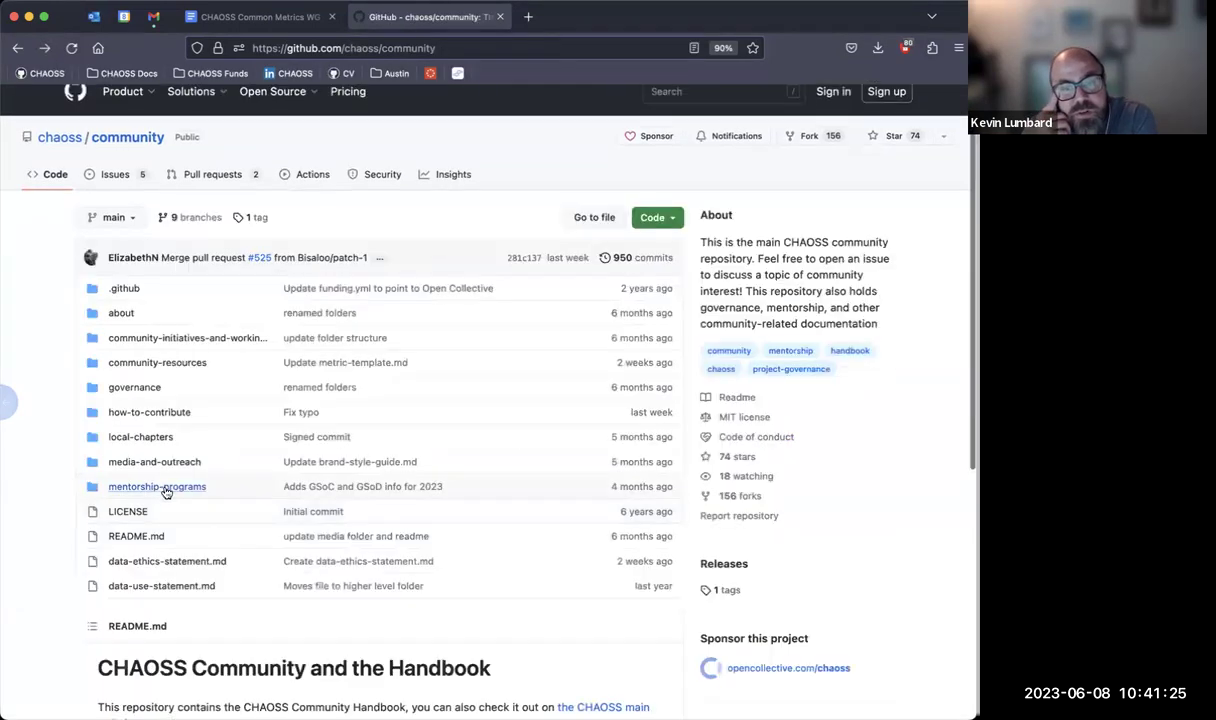
pyautogui.click(166, 466)
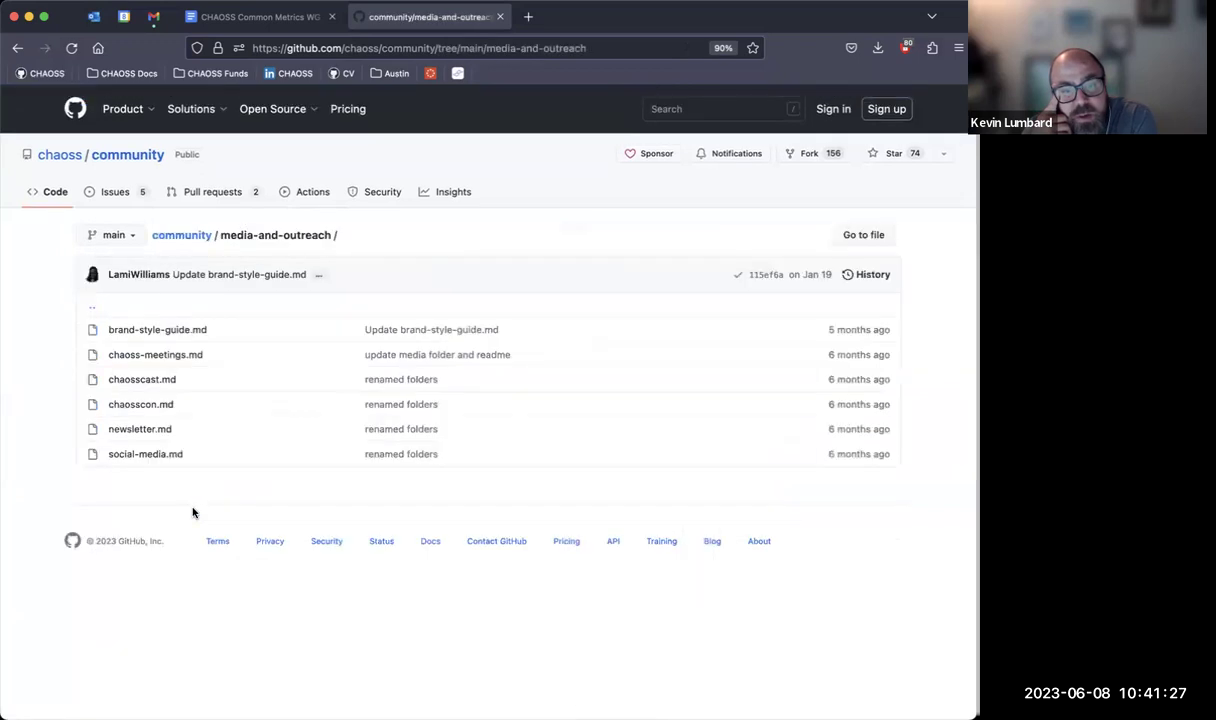
pyautogui.hscroll(-5, 193, 513)
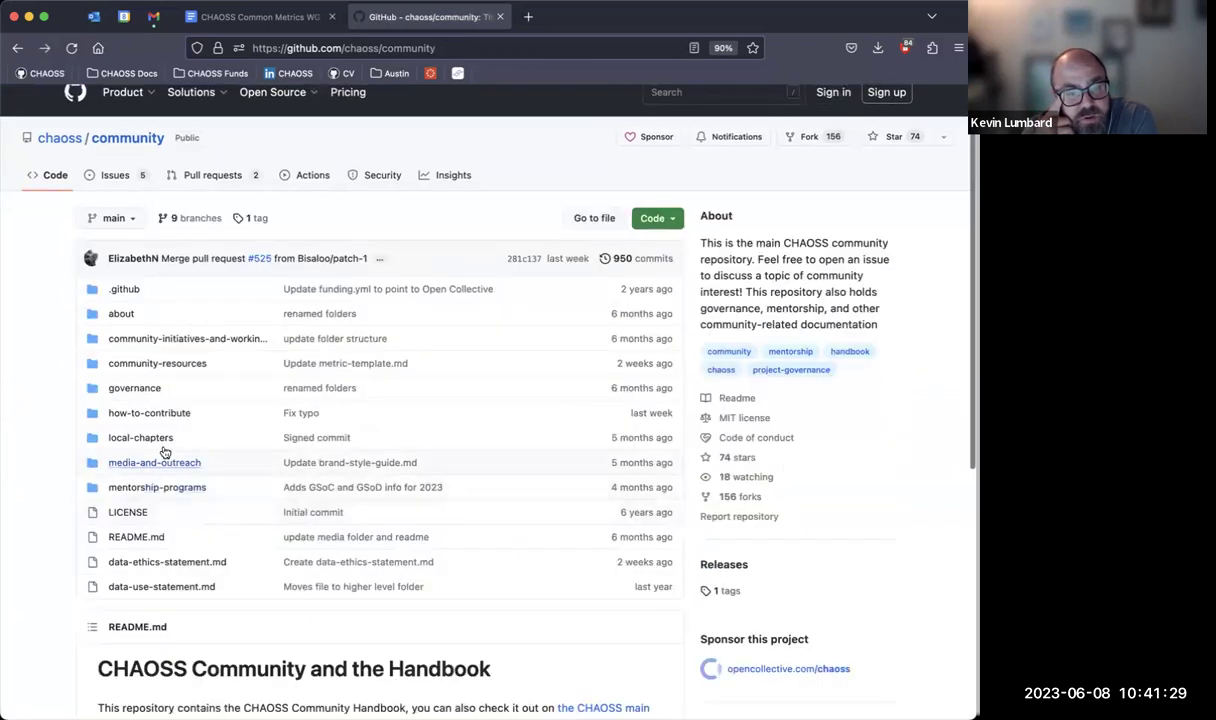
pyautogui.click(140, 389)
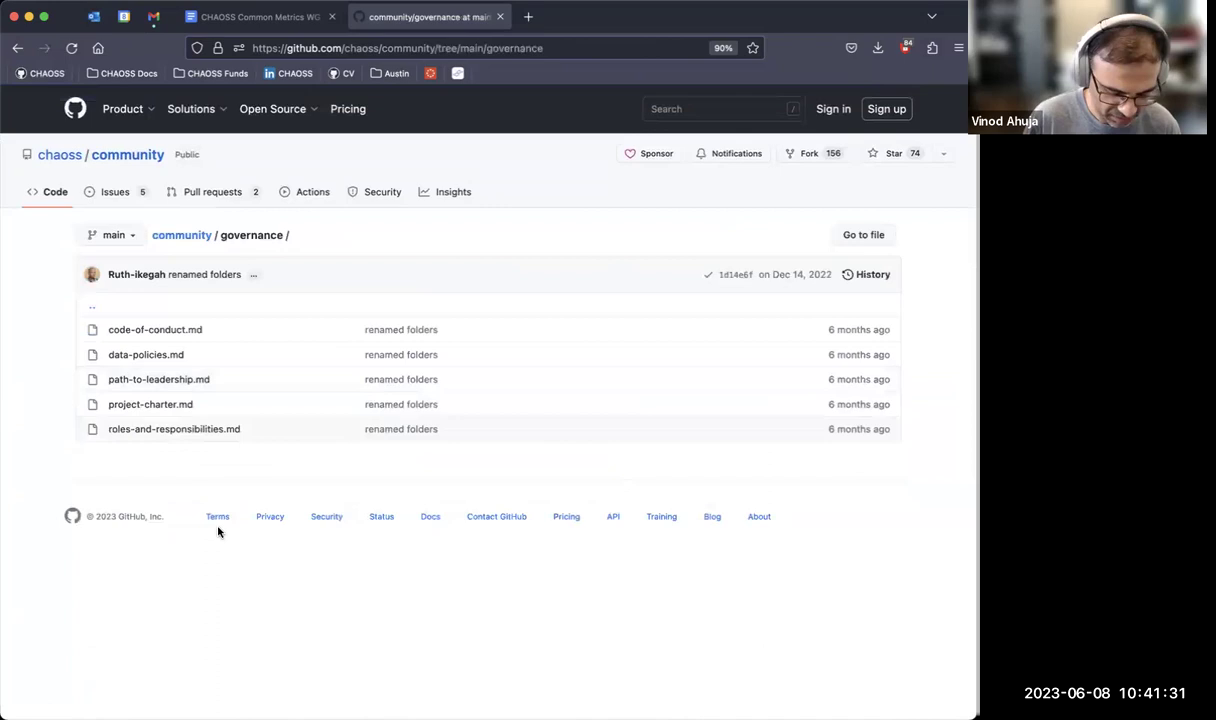
pyautogui.hscroll(-5, 222, 546)
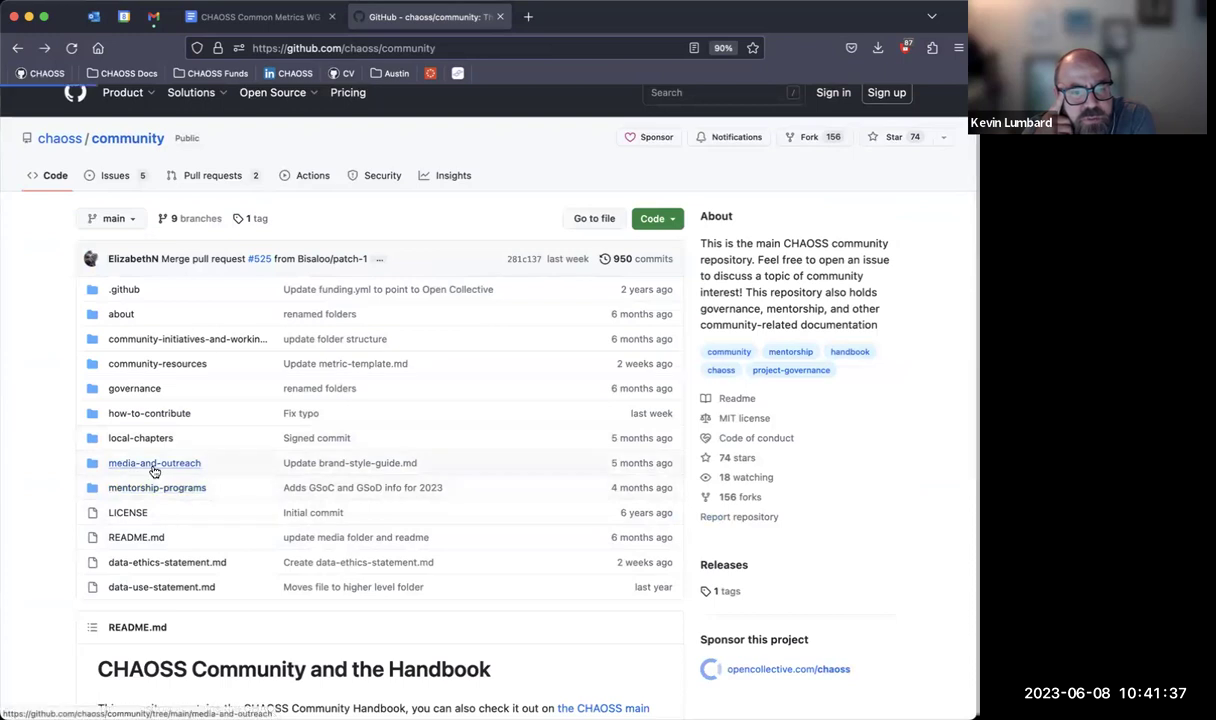
# Open newsletter.md in the media-and-outreach folder, read it to its end and go back to the folder
pyautogui.click(155, 464)
pyautogui.click(140, 428)
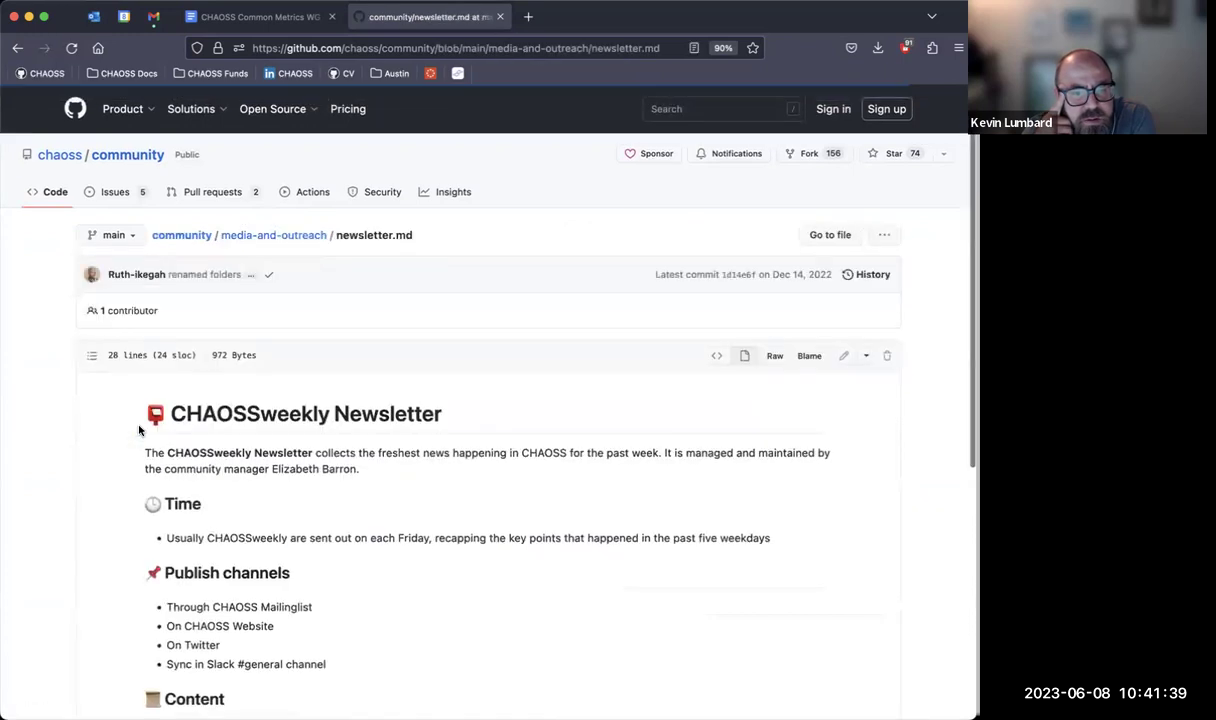
pyautogui.scroll(-5, 242, 500)
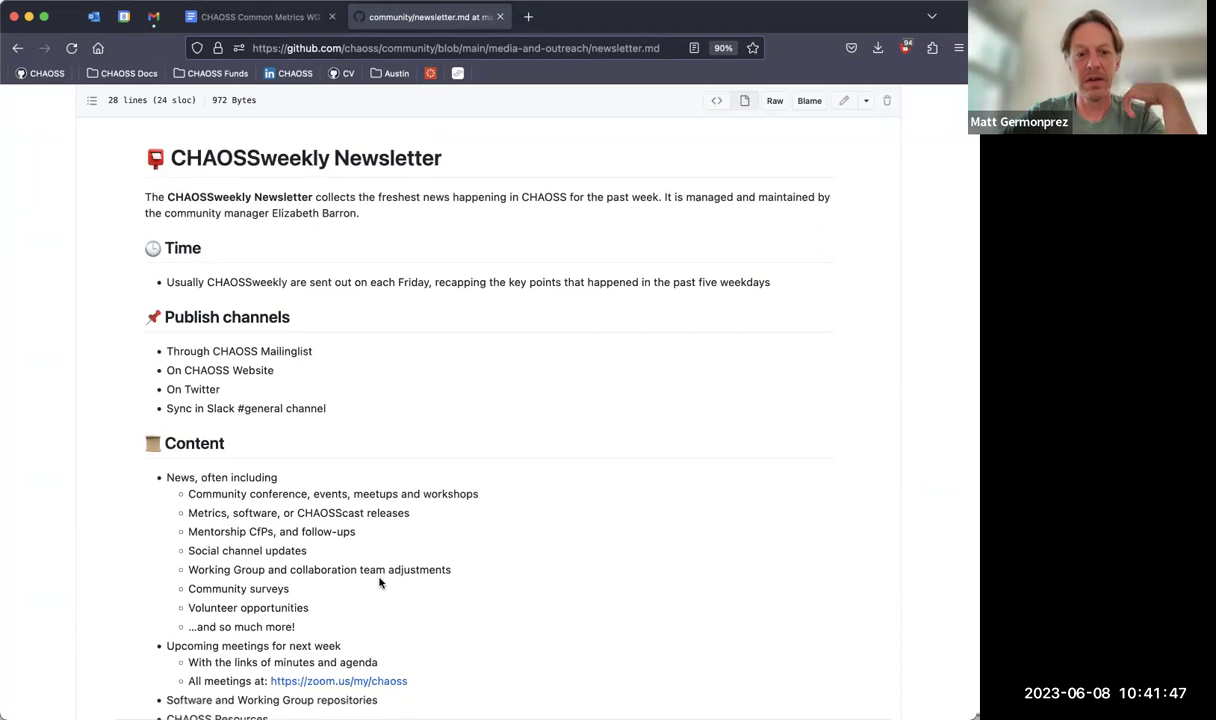
pyautogui.scroll(-3, 380, 581)
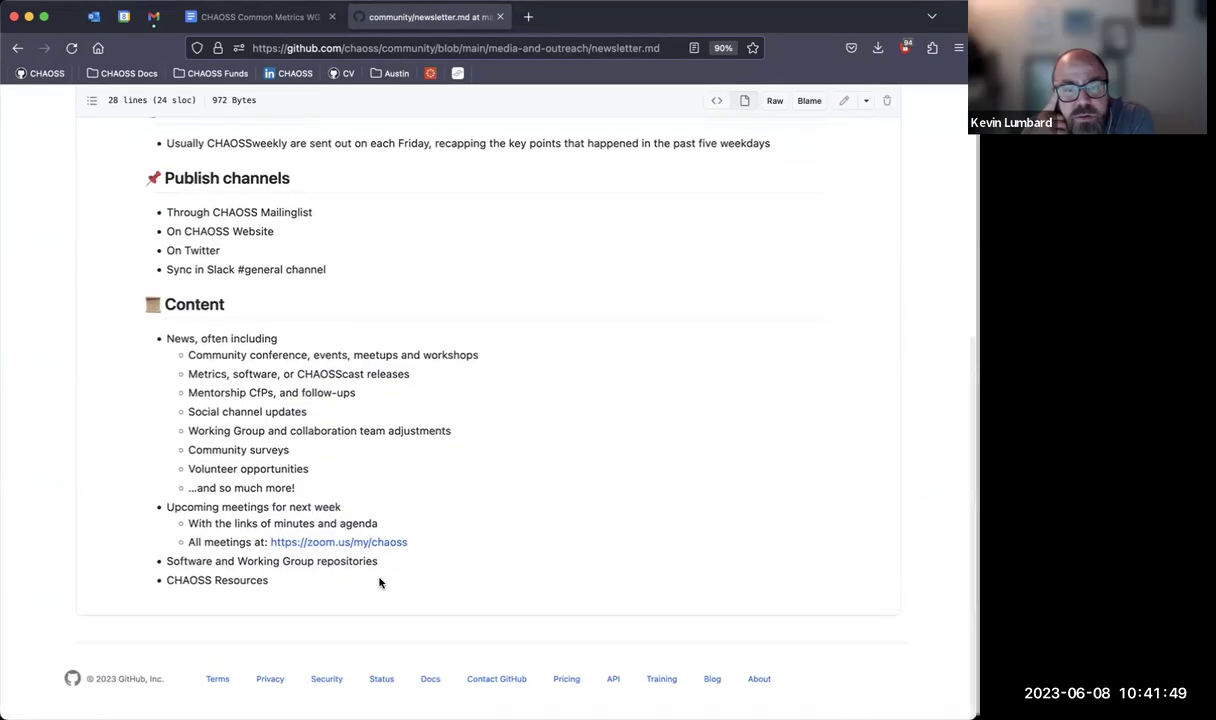
pyautogui.hscroll(-5, 380, 578)
# Read through the organizing guidance in chaosscon.md and go back to the media-and-outreach folder
pyautogui.click(140, 404)
pyautogui.scroll(-5, 277, 590)
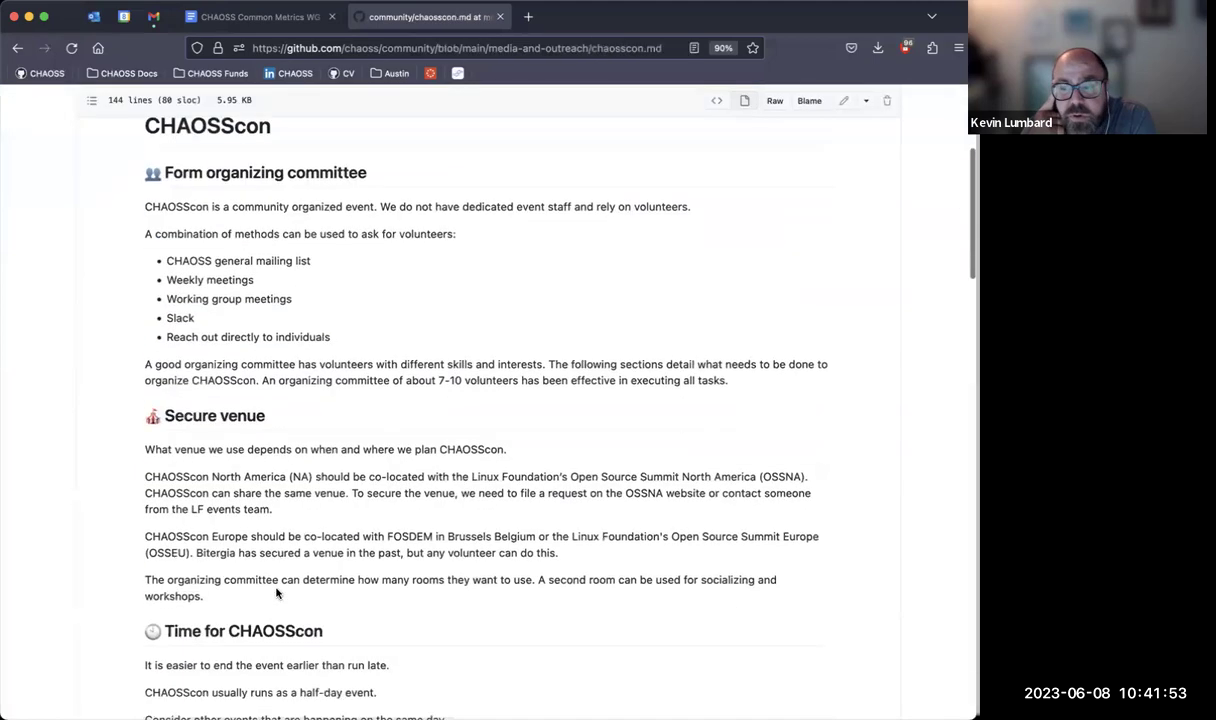
pyautogui.hscroll(-5, 277, 594)
pyautogui.click(155, 407)
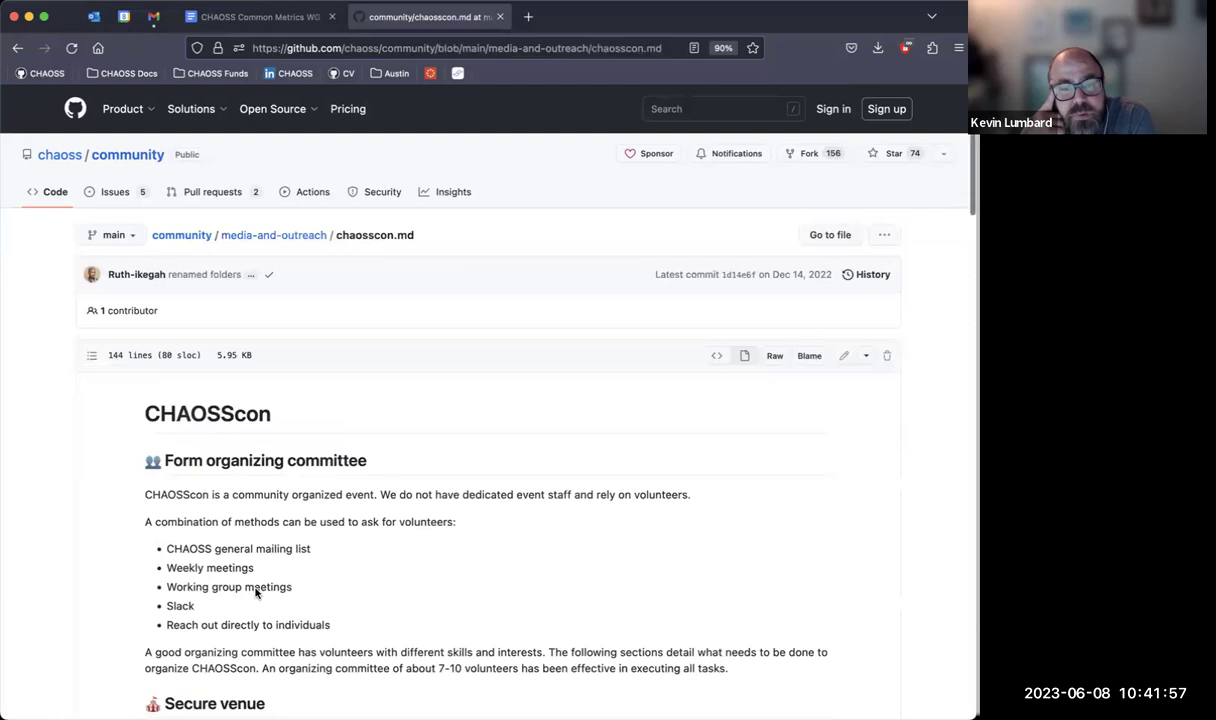
pyautogui.scroll(-8, 256, 592)
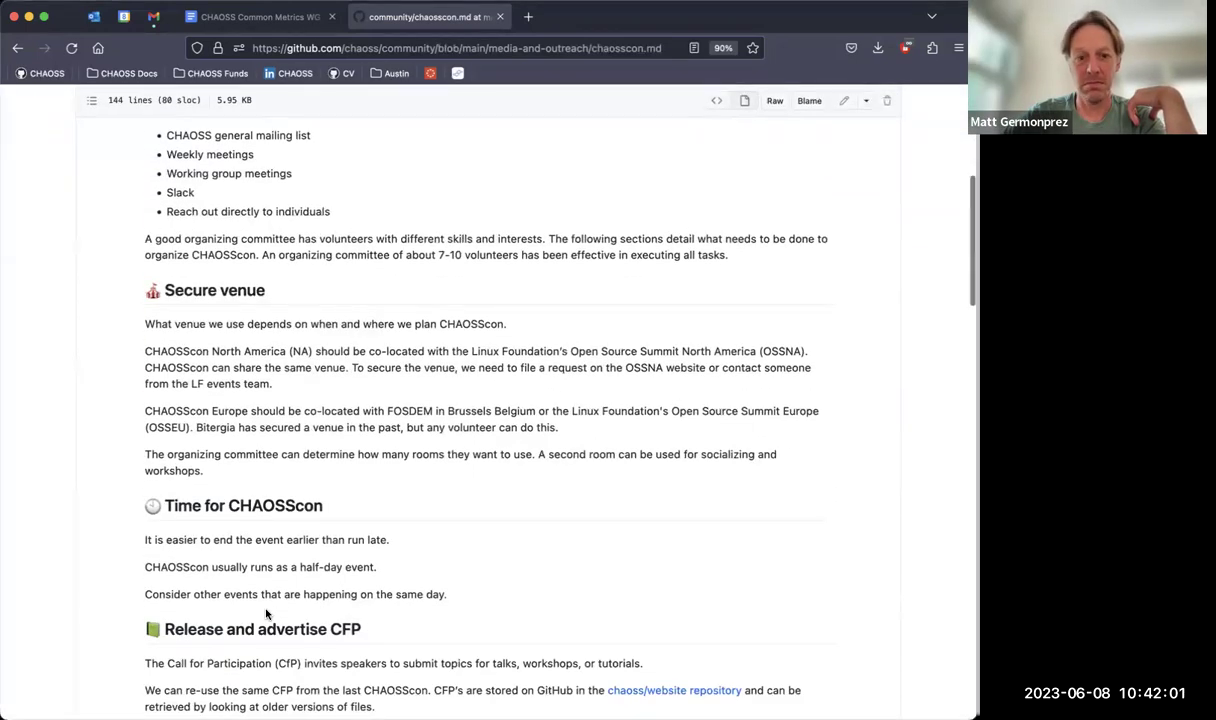
pyautogui.hscroll(-5, 266, 613)
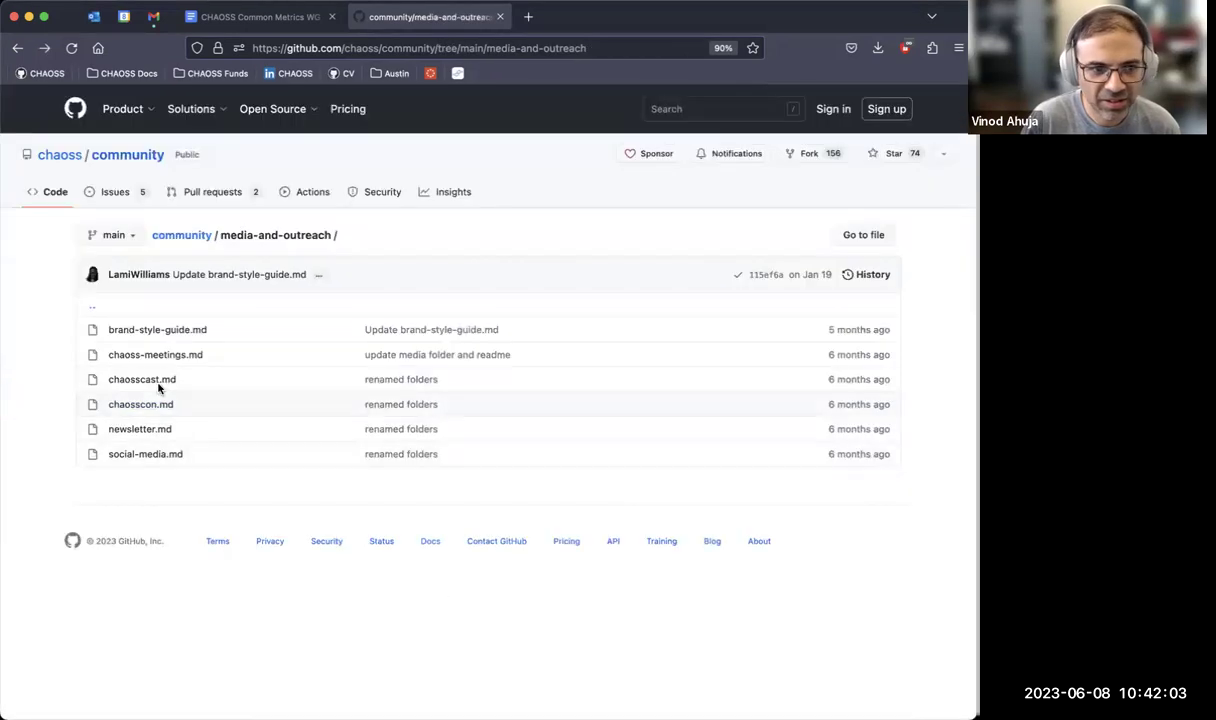
# Examine the podcast roles and panelists in chaosscast.md and go back to the media-and-outreach folder
pyautogui.click(153, 380)
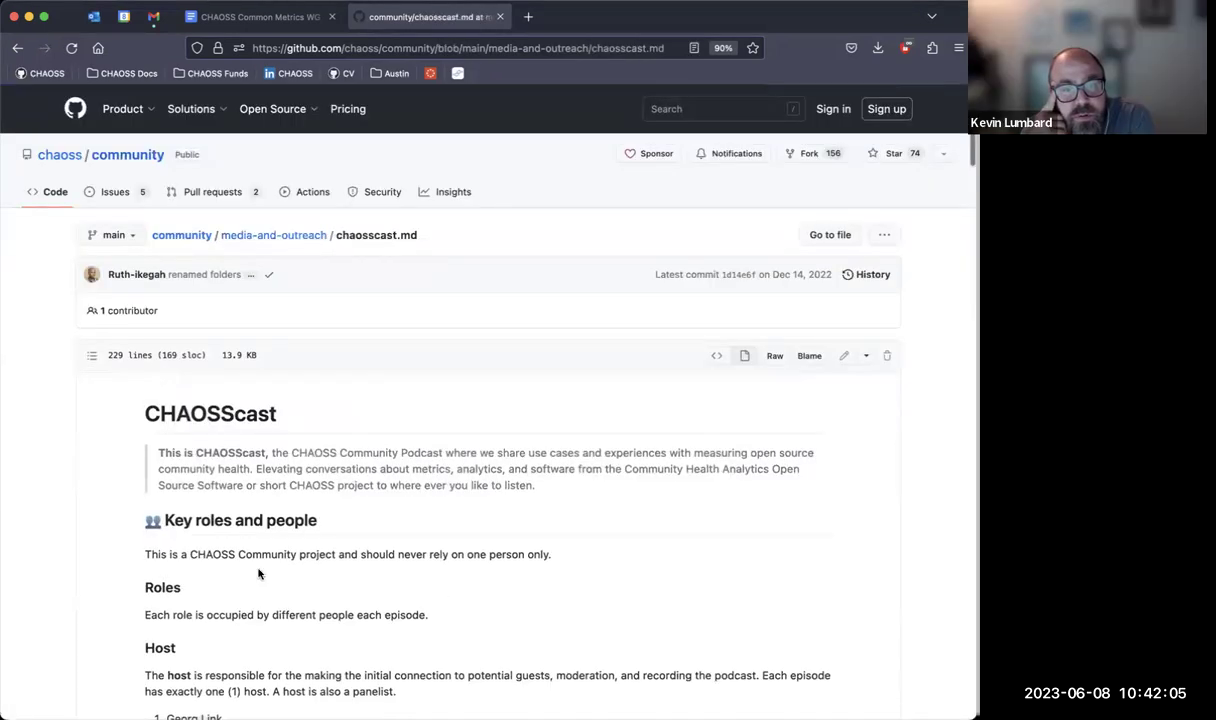
pyautogui.scroll(-5, 258, 573)
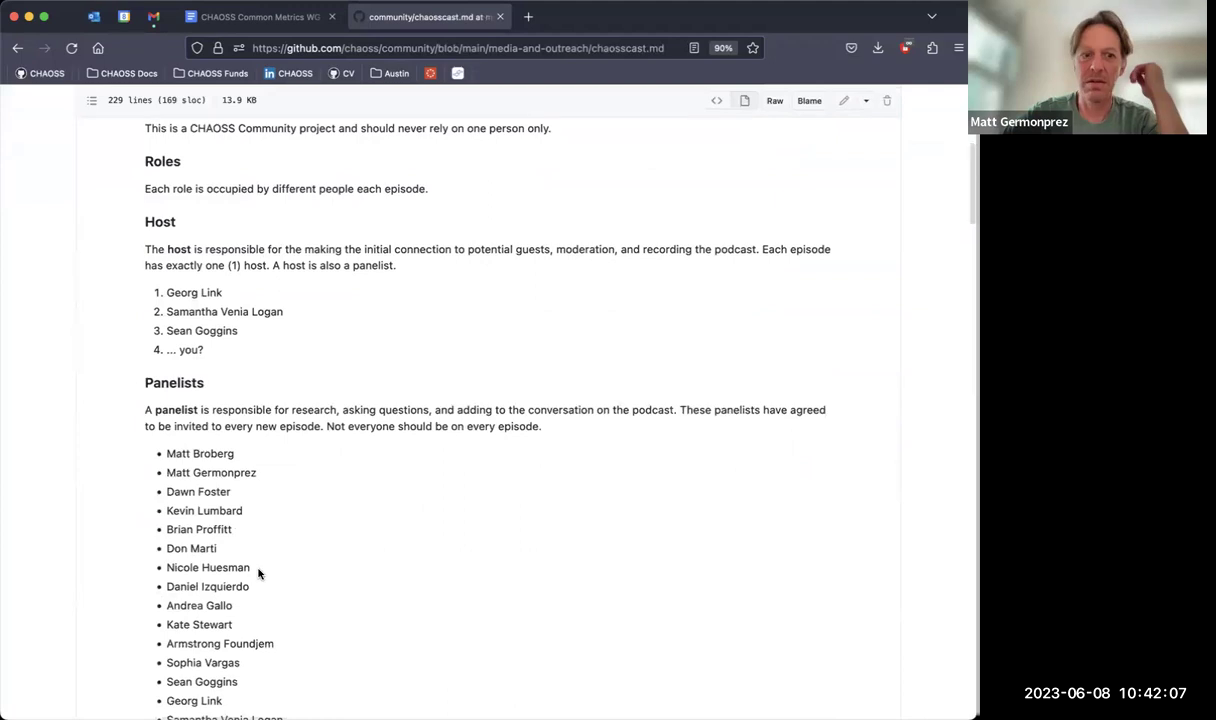
pyautogui.scroll(-4, 258, 573)
pyautogui.scroll(-1, 258, 570)
pyautogui.hscroll(-5, 174, 394)
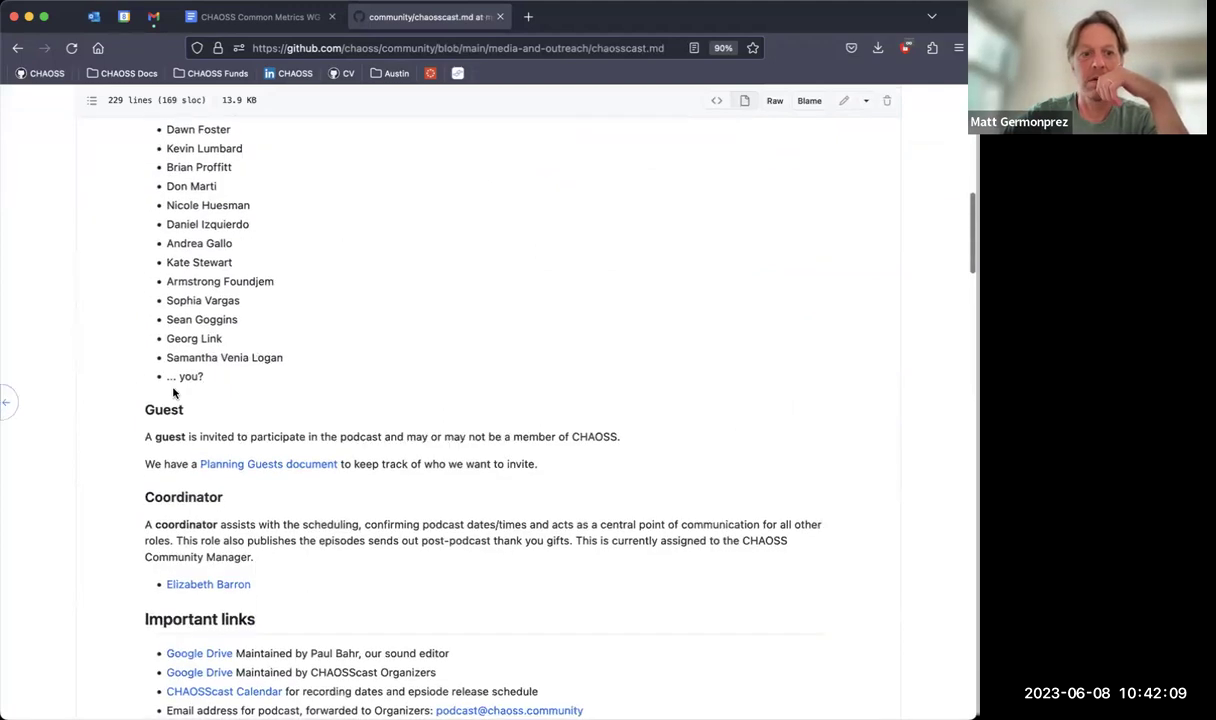
# Read the before- and after-meeting procedures in chaoss-meetings.md and go back to the media-and-outreach folder
pyautogui.click(163, 354)
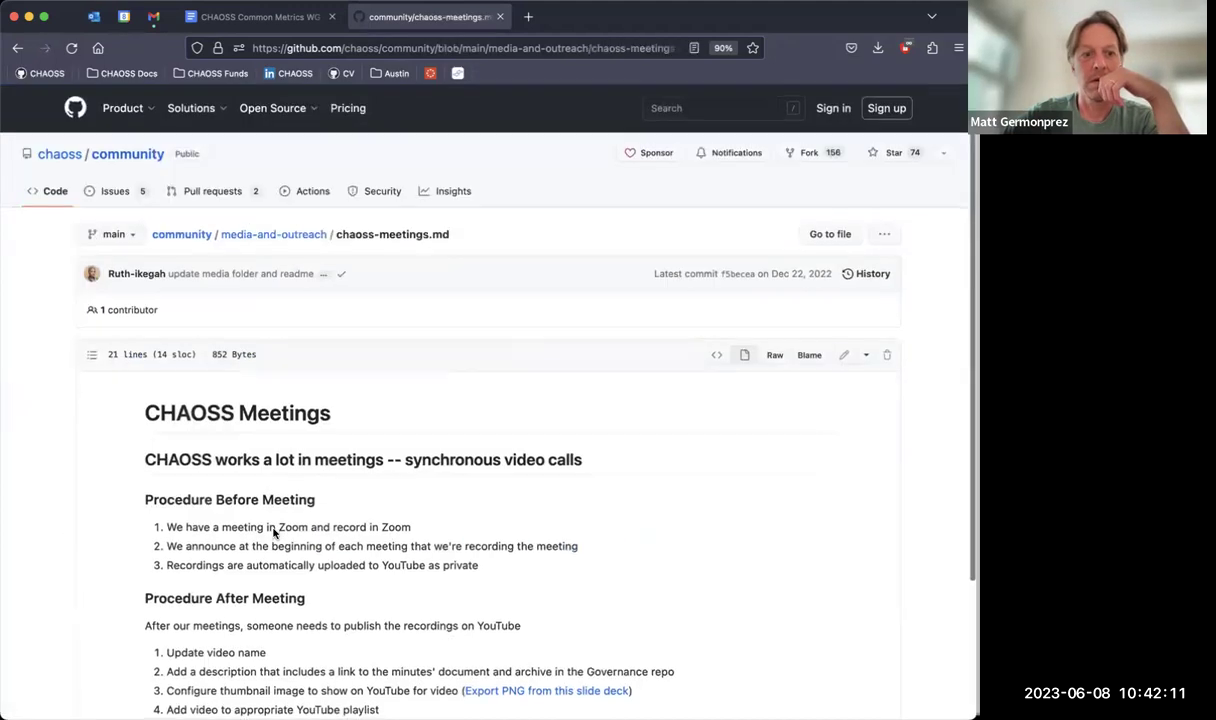
pyautogui.scroll(-4, 275, 537)
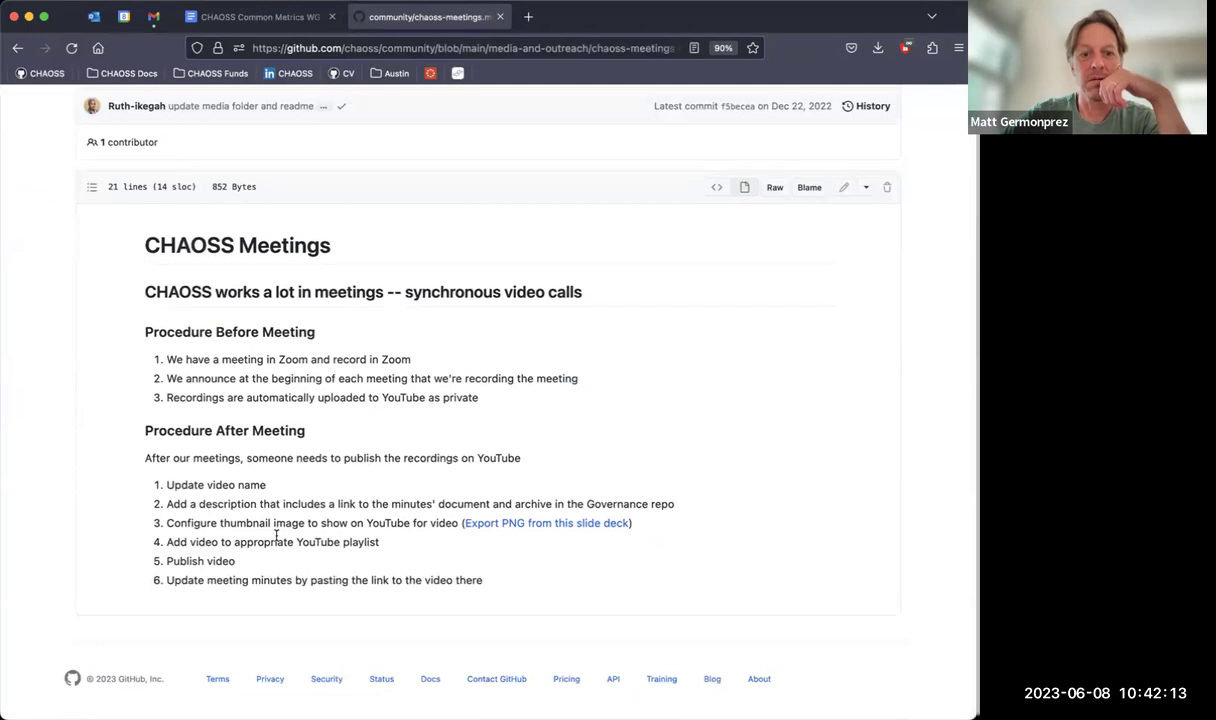
pyautogui.hscroll(-5, 278, 539)
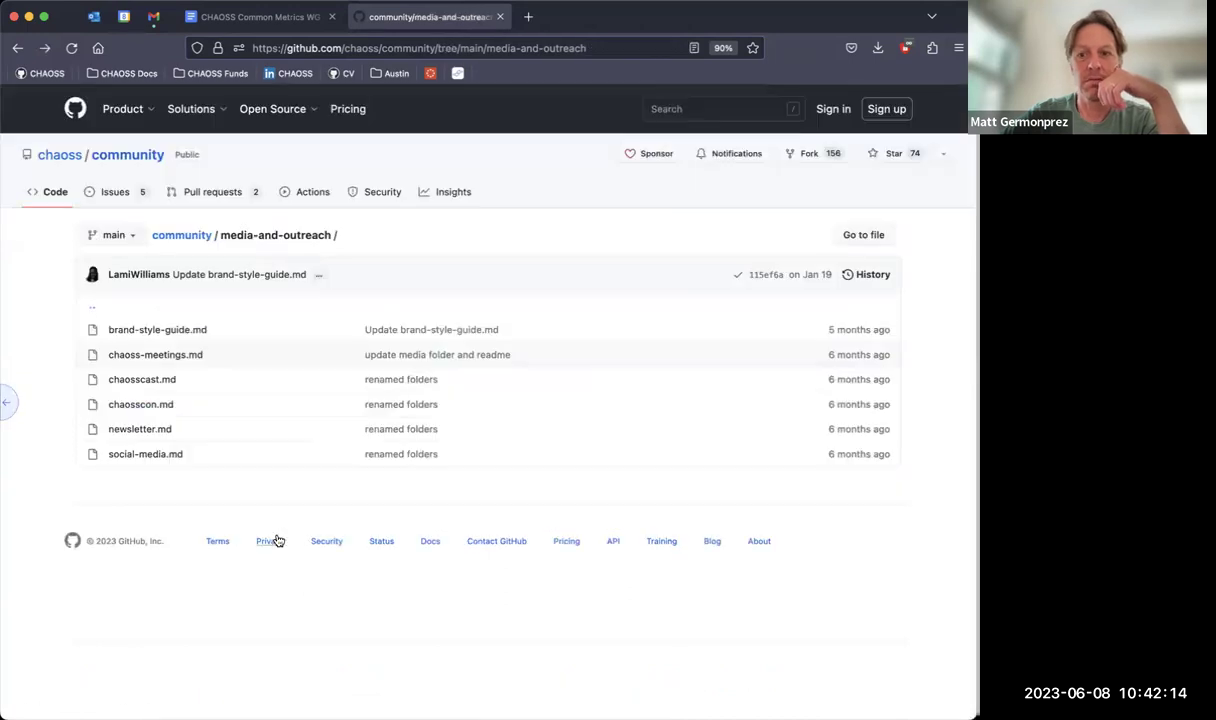
# Read brand-style-guide.md through its logo usage section and go back to the media-and-outreach folder
pyautogui.click(183, 329)
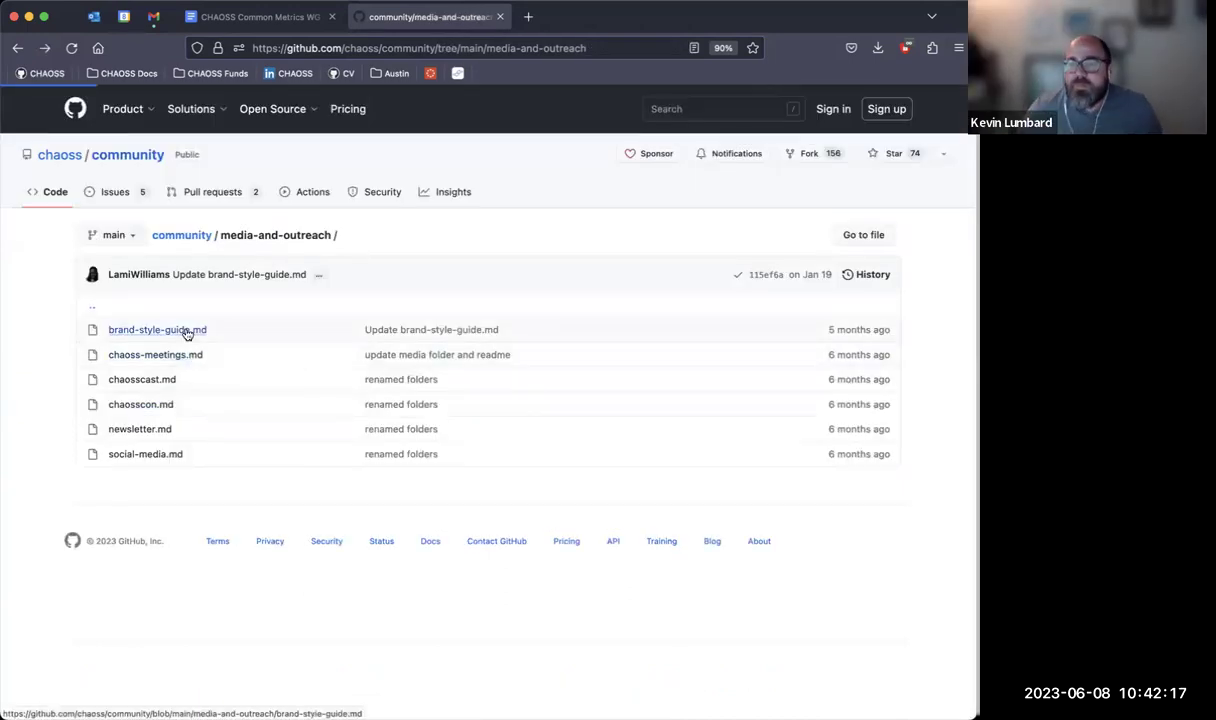
pyautogui.scroll(-2, 297, 540)
pyautogui.scroll(-5, 297, 540)
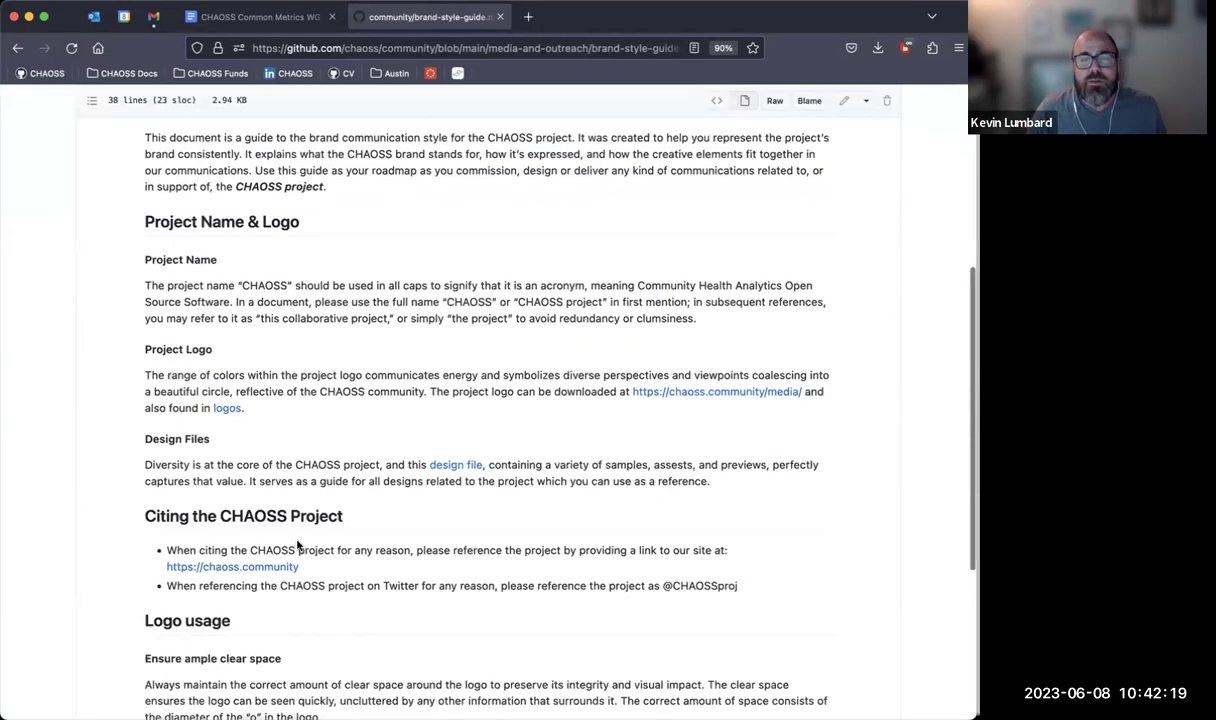
pyautogui.scroll(-5, 297, 545)
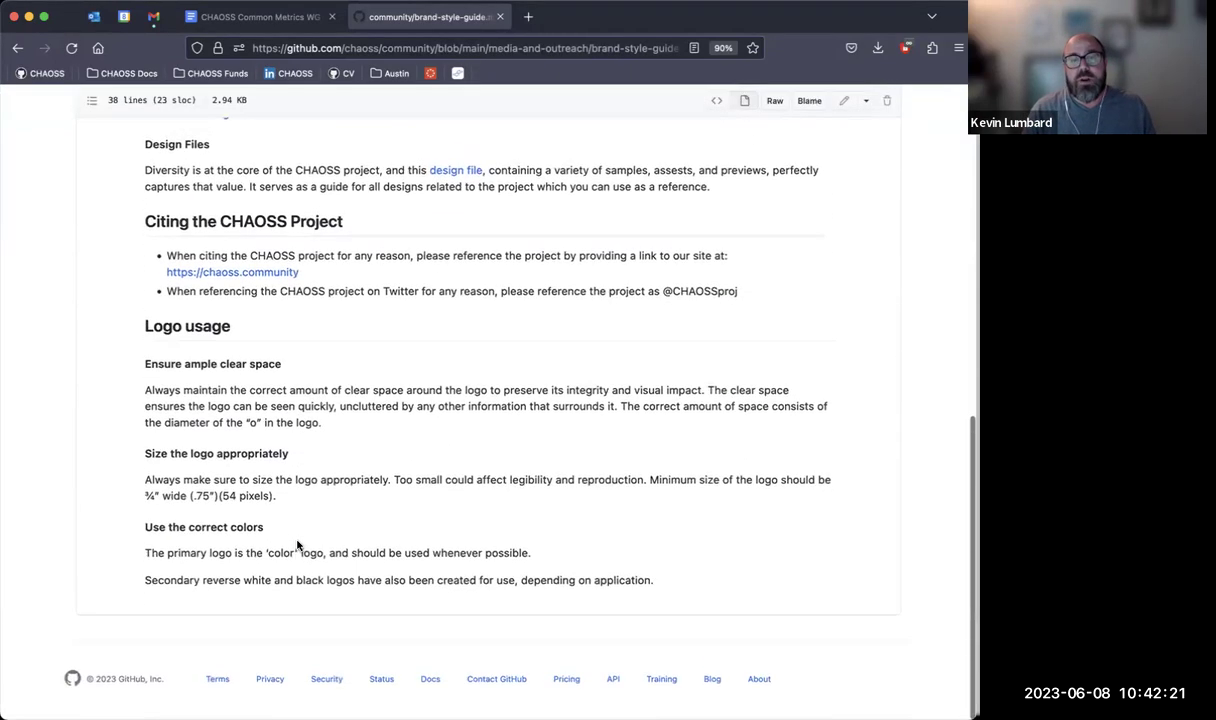
pyautogui.hscroll(-5, 297, 545)
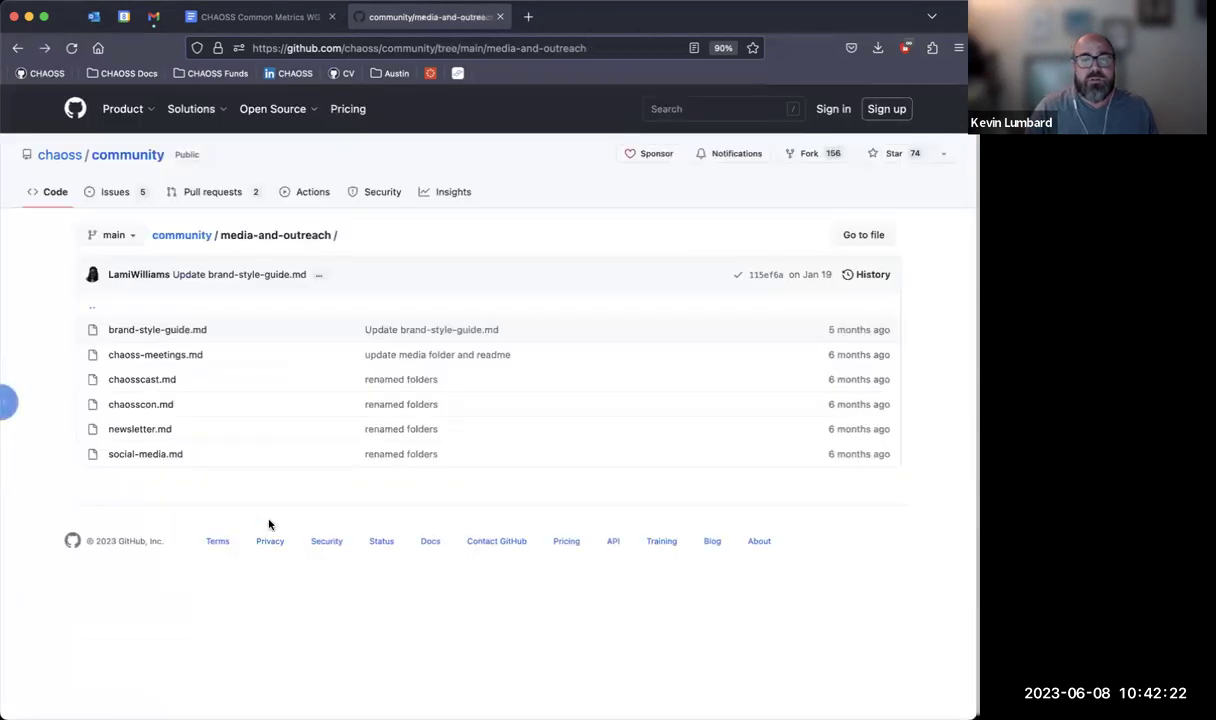
# Review the guidelines and account access lists in social-media.md, and return to the community repository's root
pyautogui.click(168, 455)
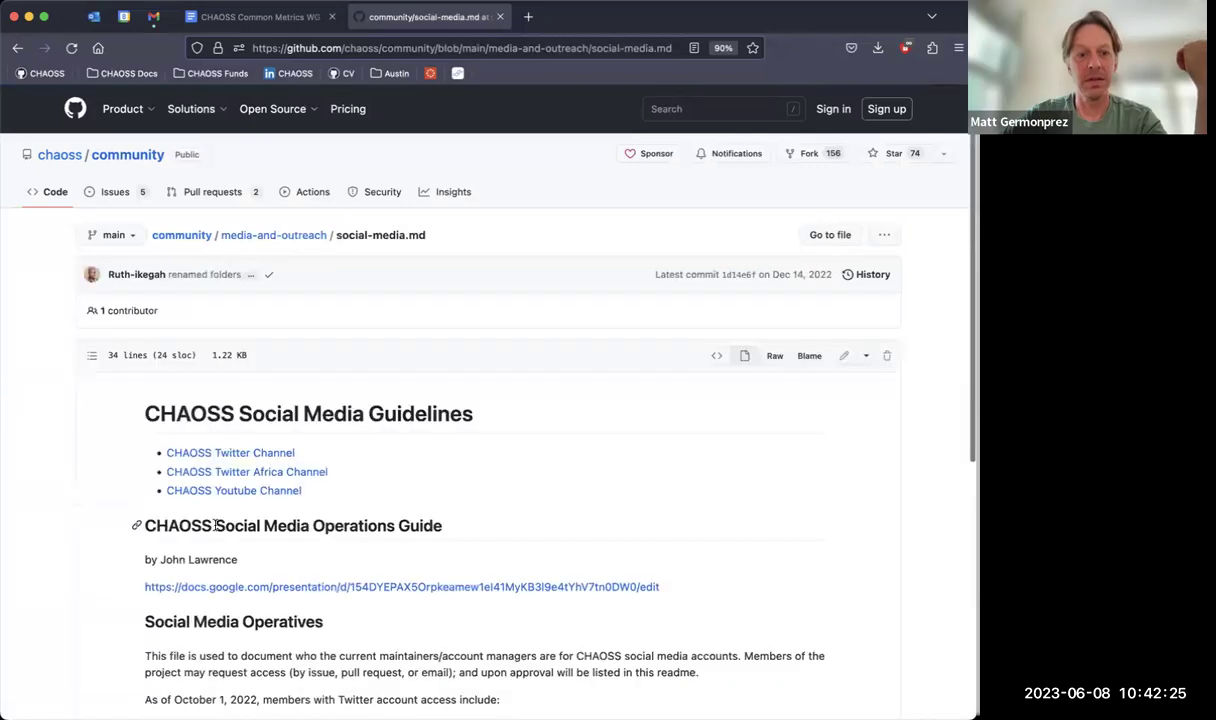
pyautogui.scroll(-5, 215, 530)
pyautogui.scroll(-3, 215, 530)
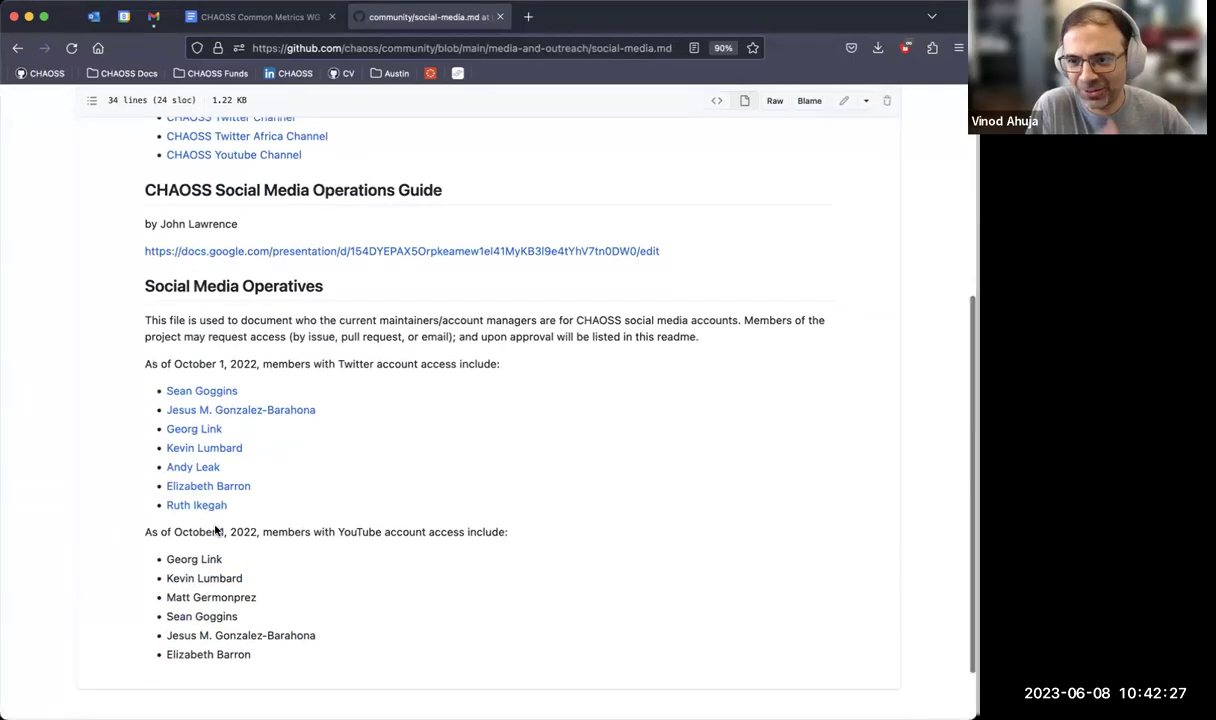
pyautogui.scroll(10, 214, 525)
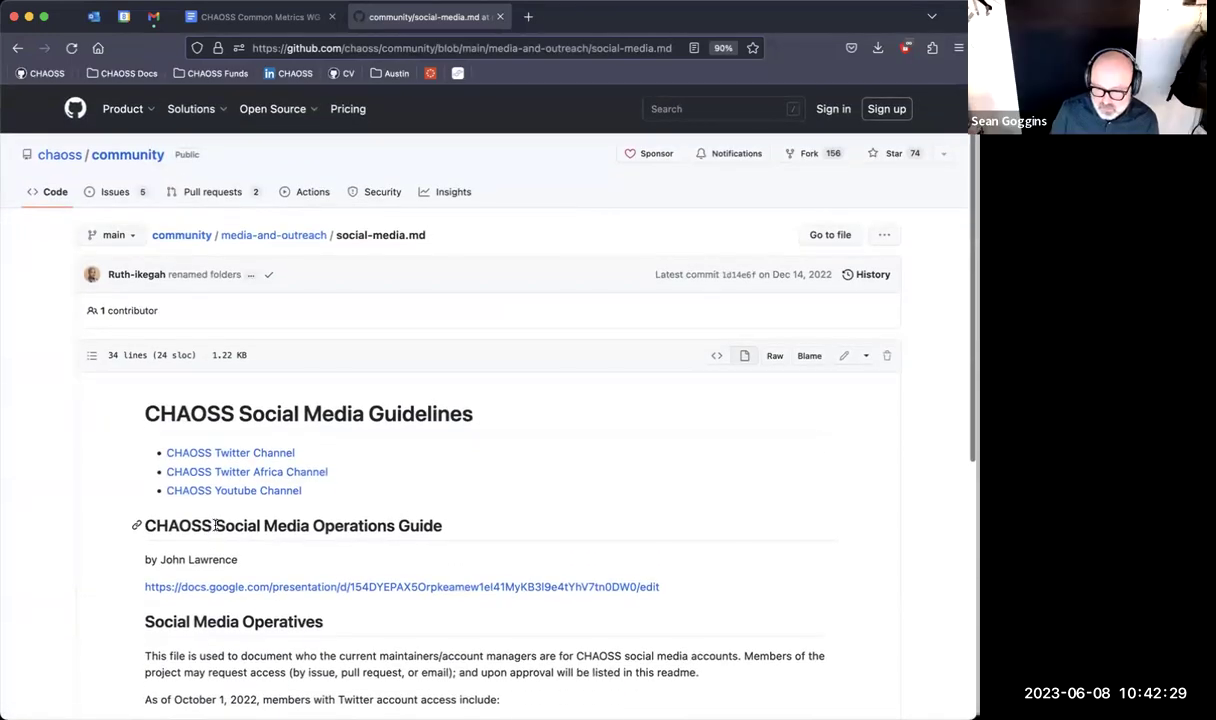
pyautogui.hscroll(-5, 215, 527)
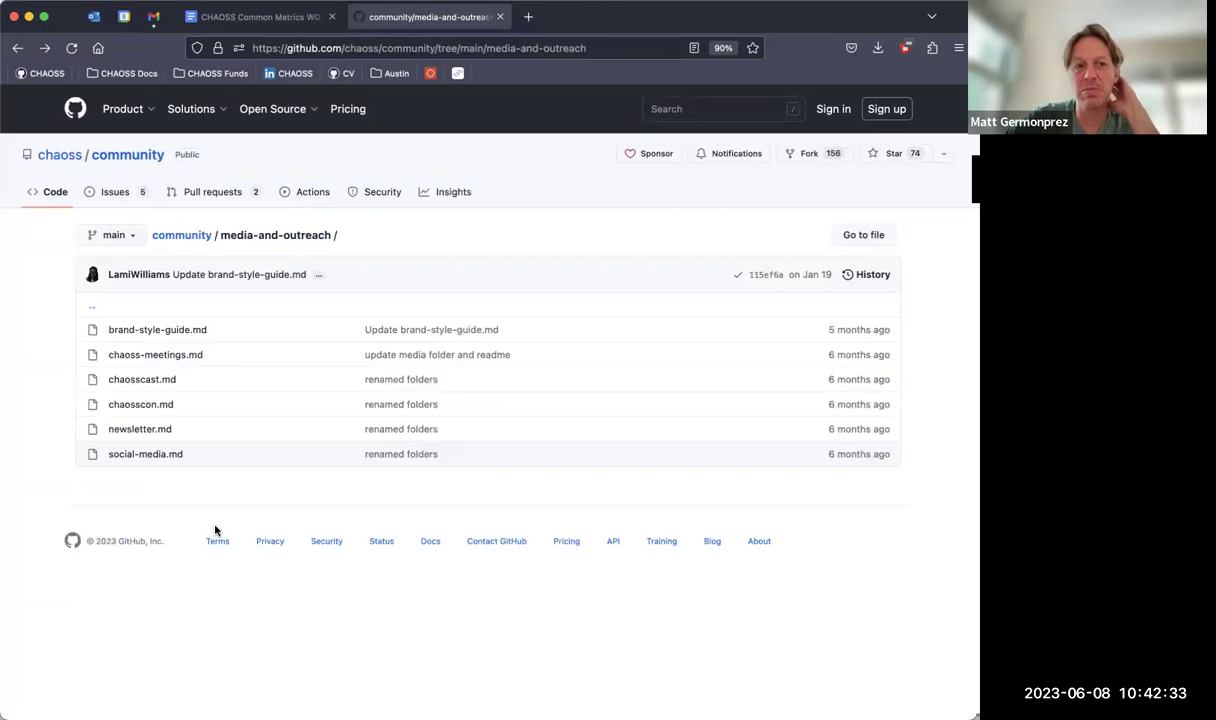
pyautogui.hscroll(-5, 190, 429)
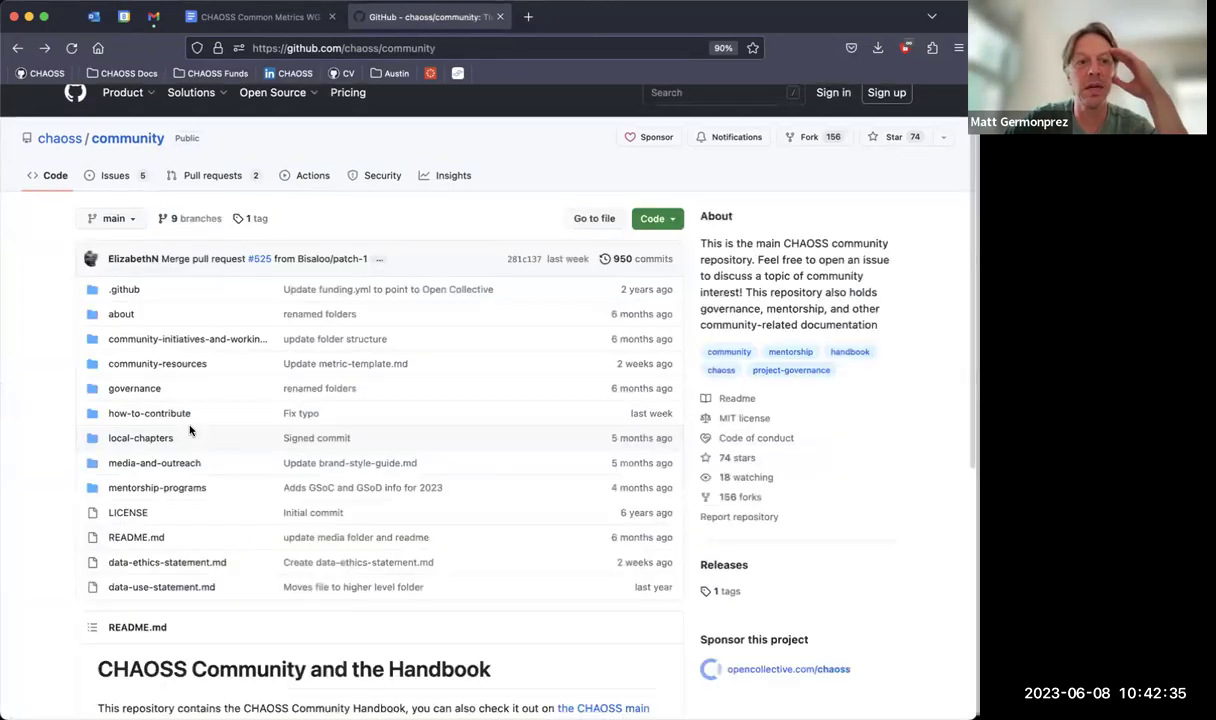
# Inspect the templates folder and its slide-deck subfolder within community-resources, and go back to the community-resources folder
pyautogui.click(182, 364)
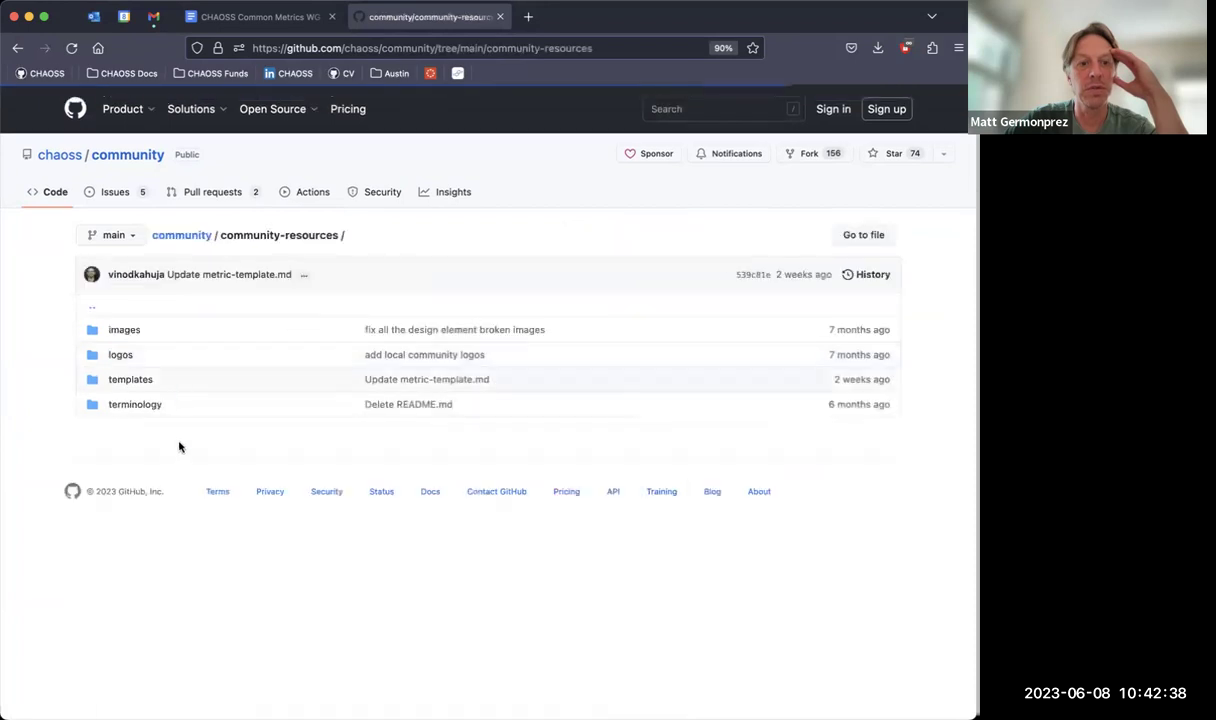
pyautogui.click(136, 383)
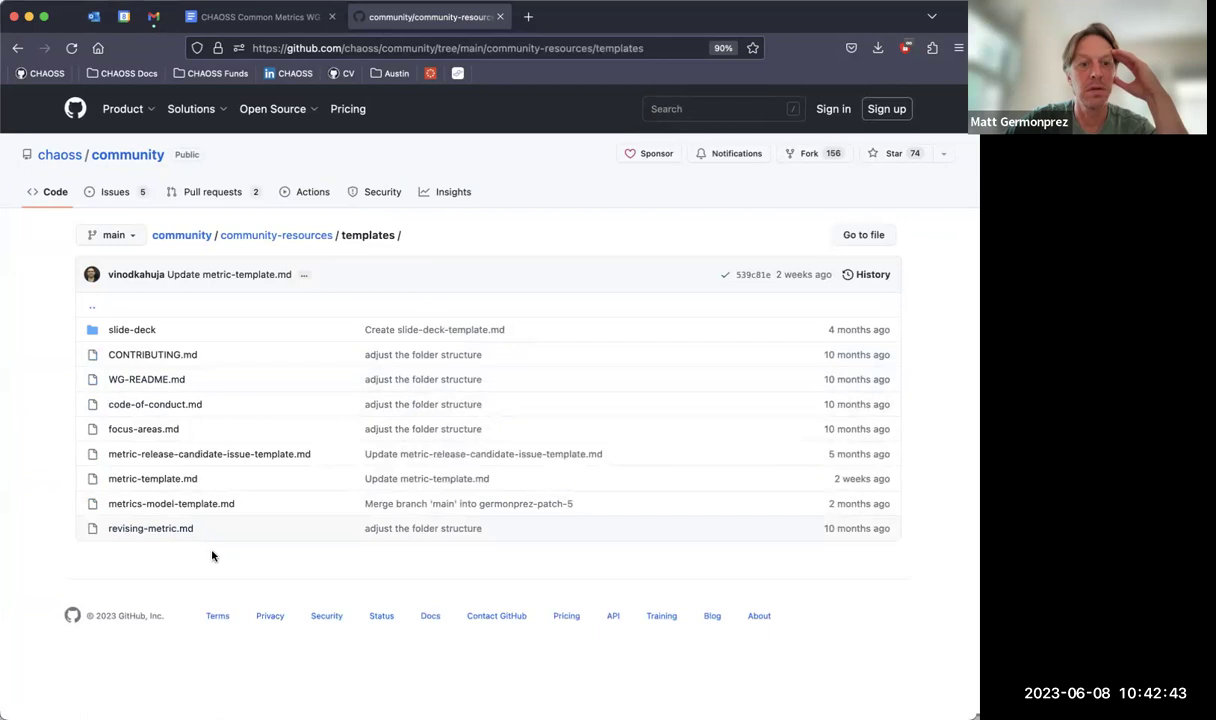
pyautogui.click(133, 329)
pyautogui.hscroll(-5, 197, 469)
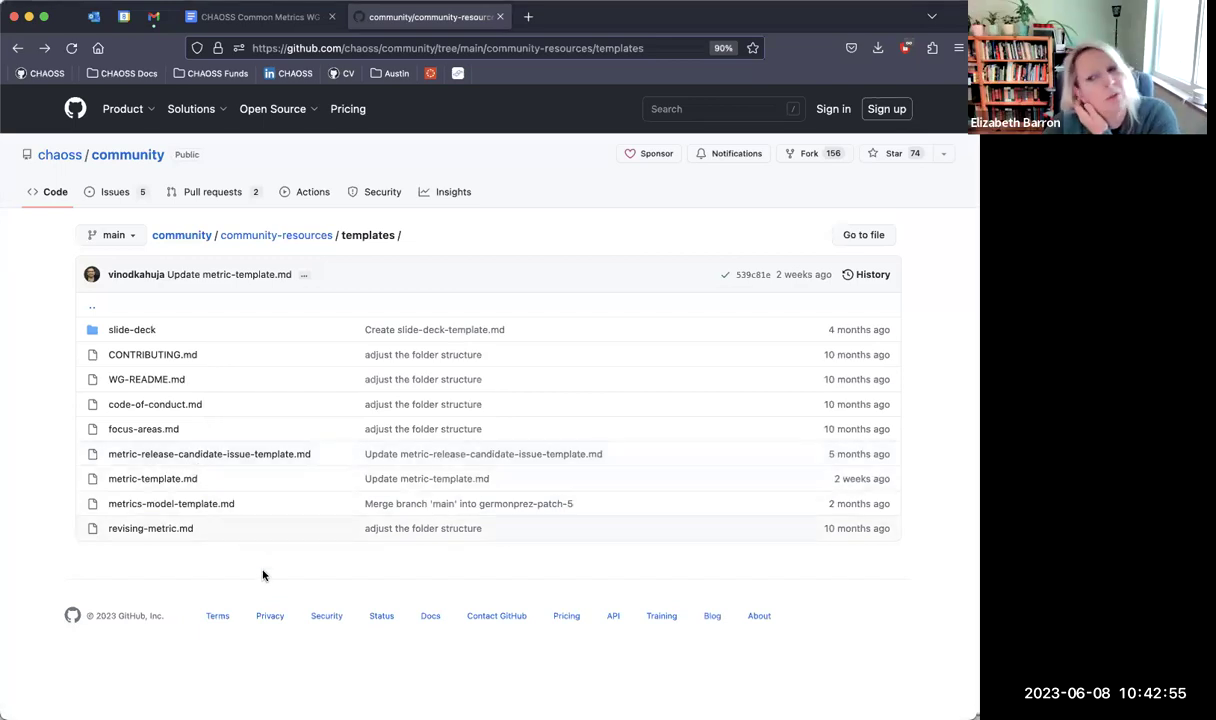
pyautogui.hscroll(-5, 263, 575)
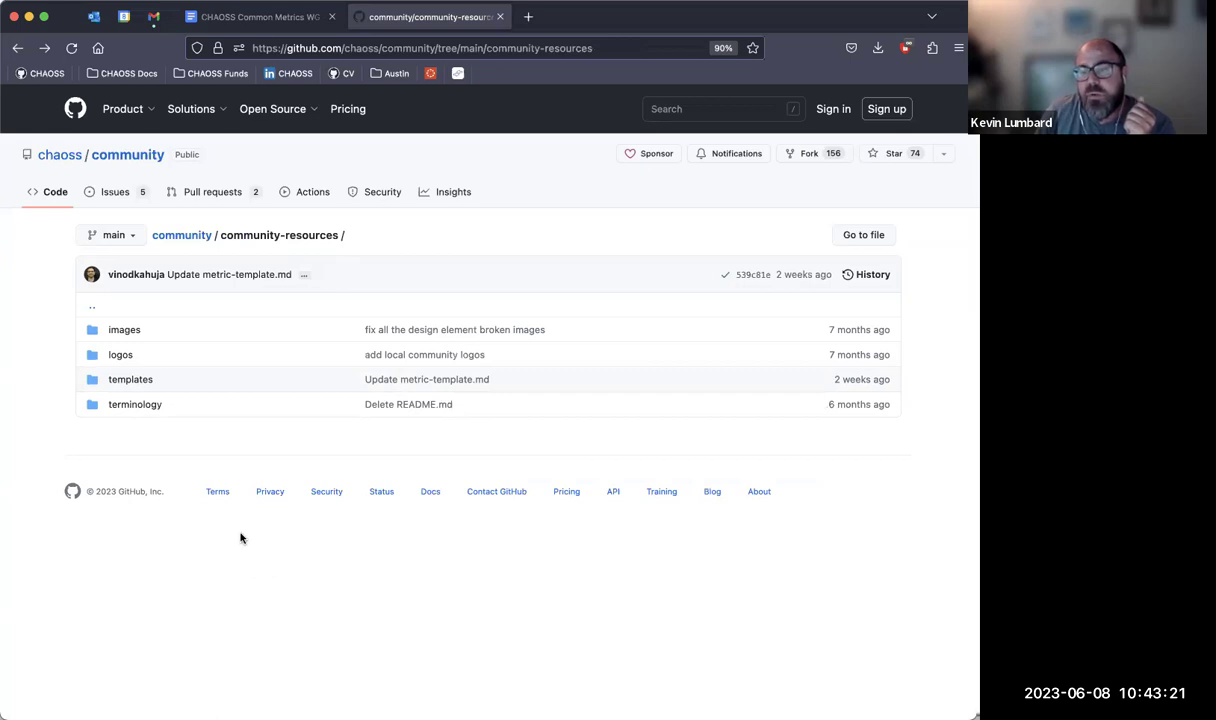
# Review slide-deck-template.md in the slide-deck subfolder of templates, and go back to the templates folder
pyautogui.click(132, 383)
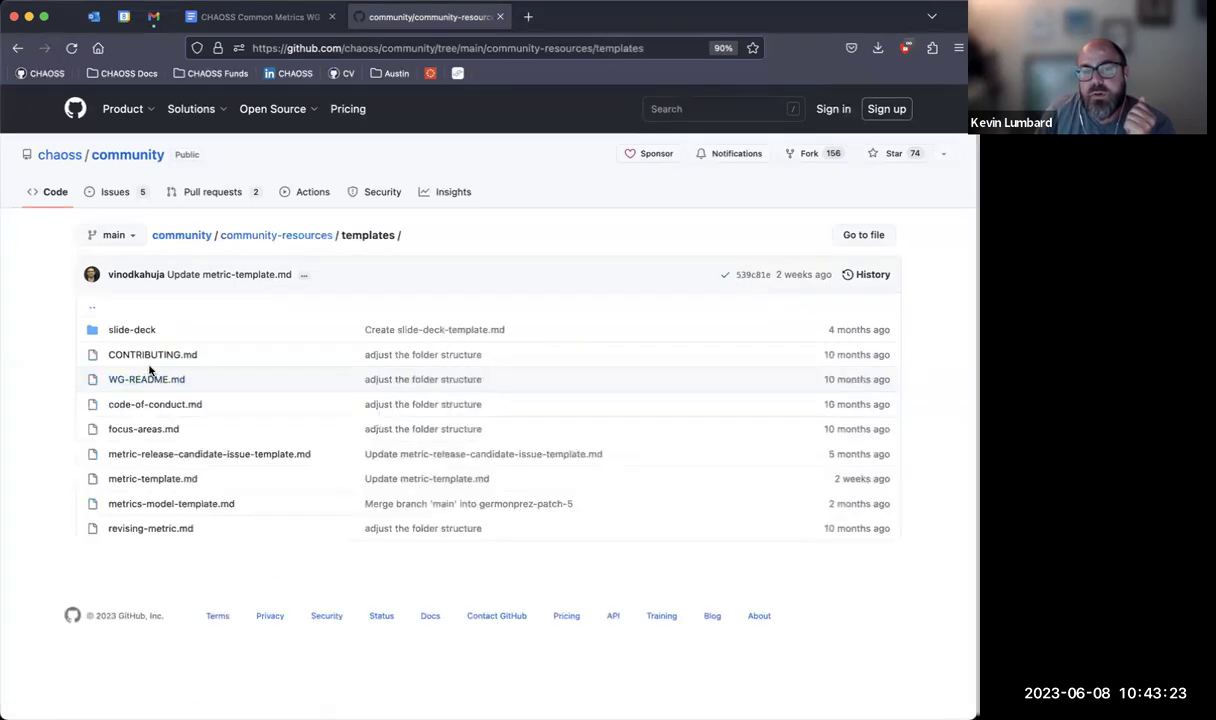
pyautogui.click(134, 330)
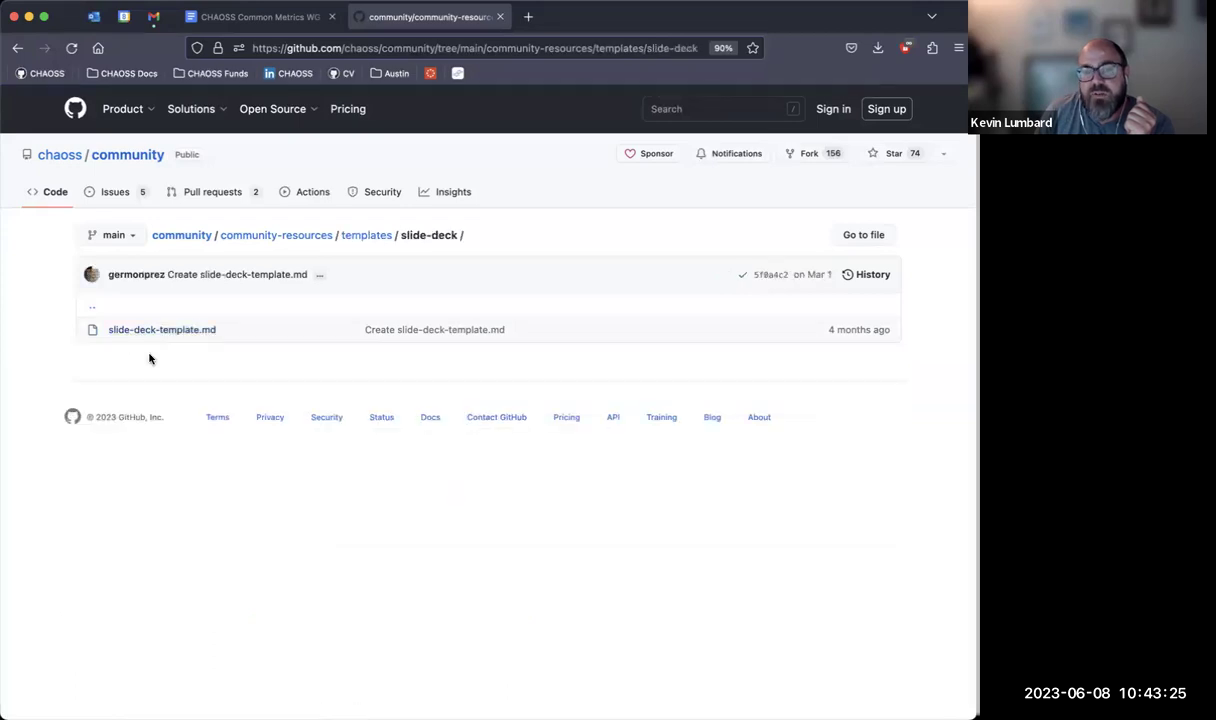
pyautogui.click(144, 329)
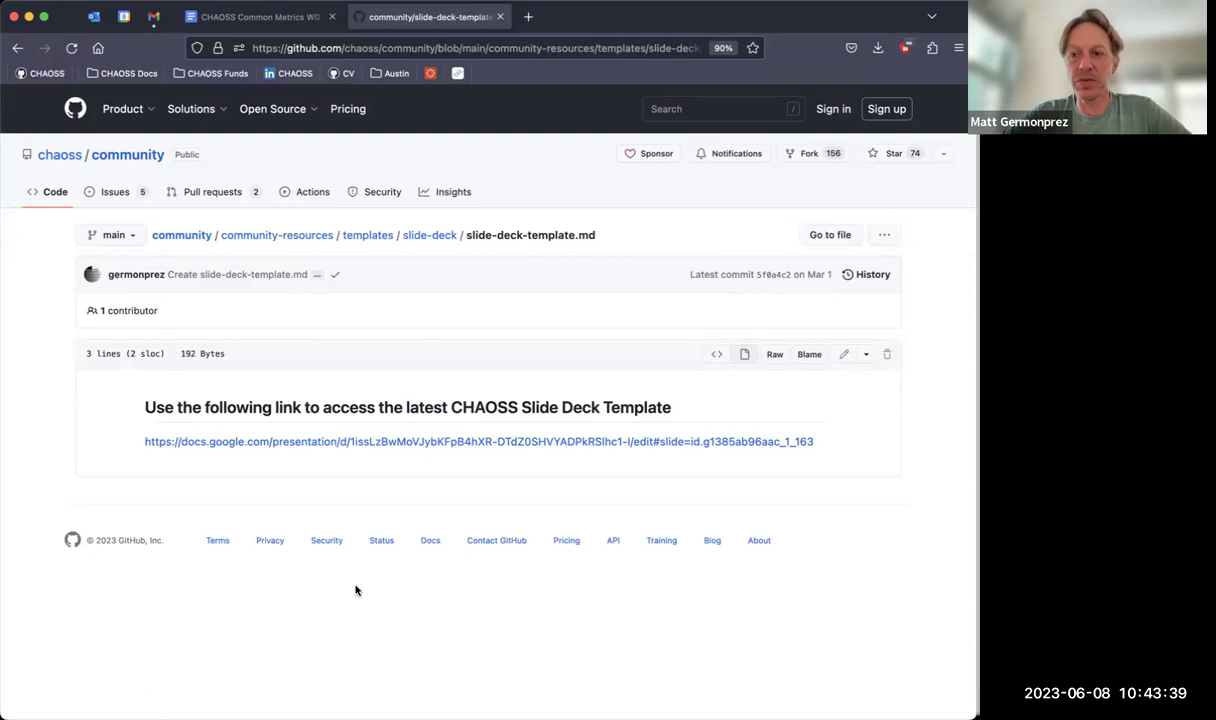
pyautogui.press('super+bracketleft')
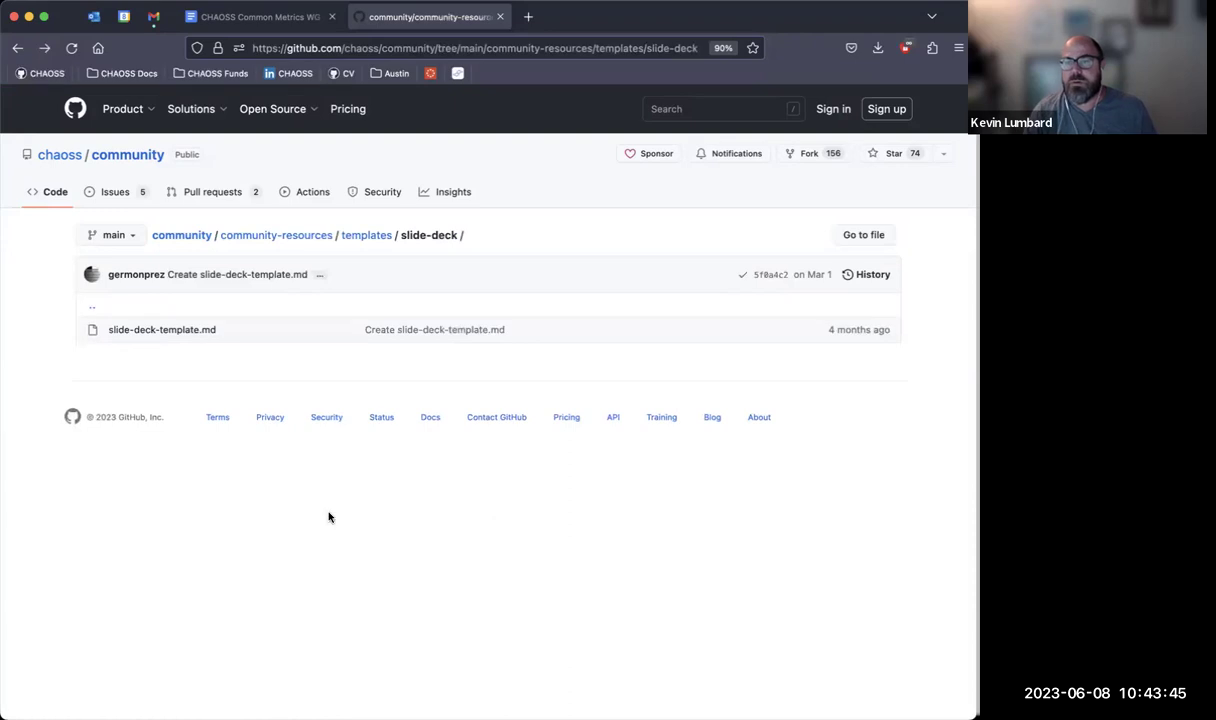
pyautogui.hscroll(-5, 328, 517)
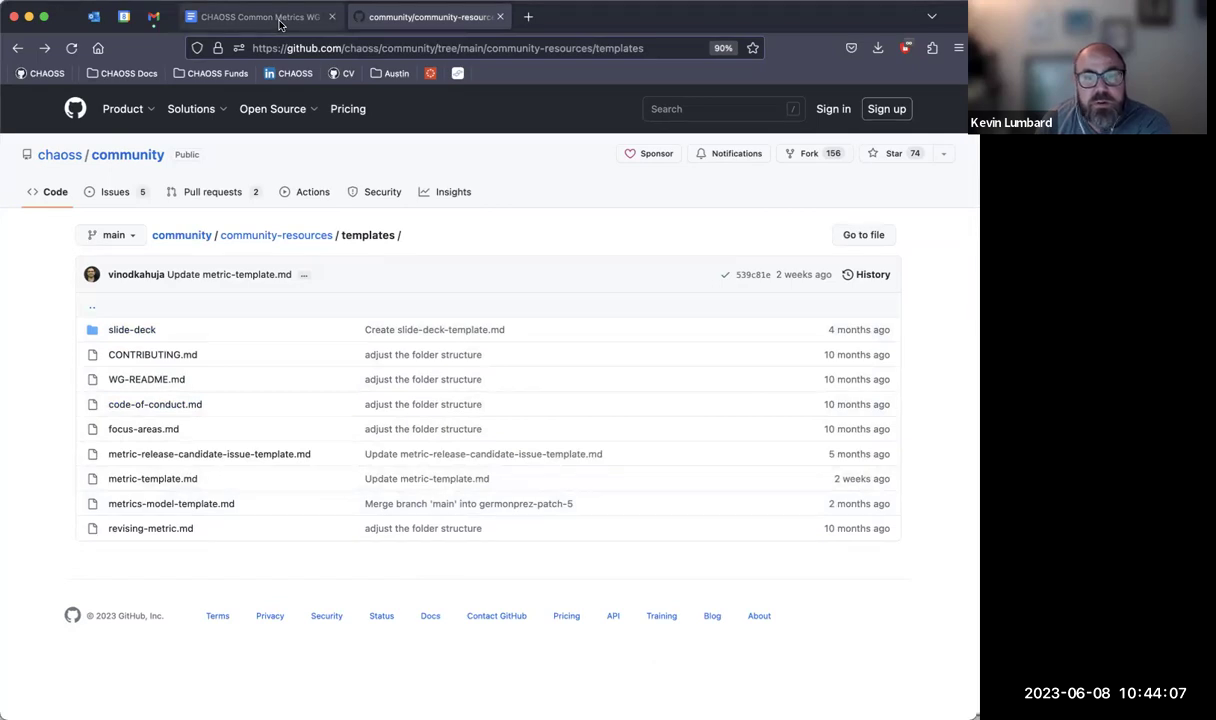
# Open chaoss.community in a new tab and examine which pages the site lists under About, Community and Events
pyautogui.click(532, 19)
pyautogui.write('chaoss.community')
pyautogui.press('Return')
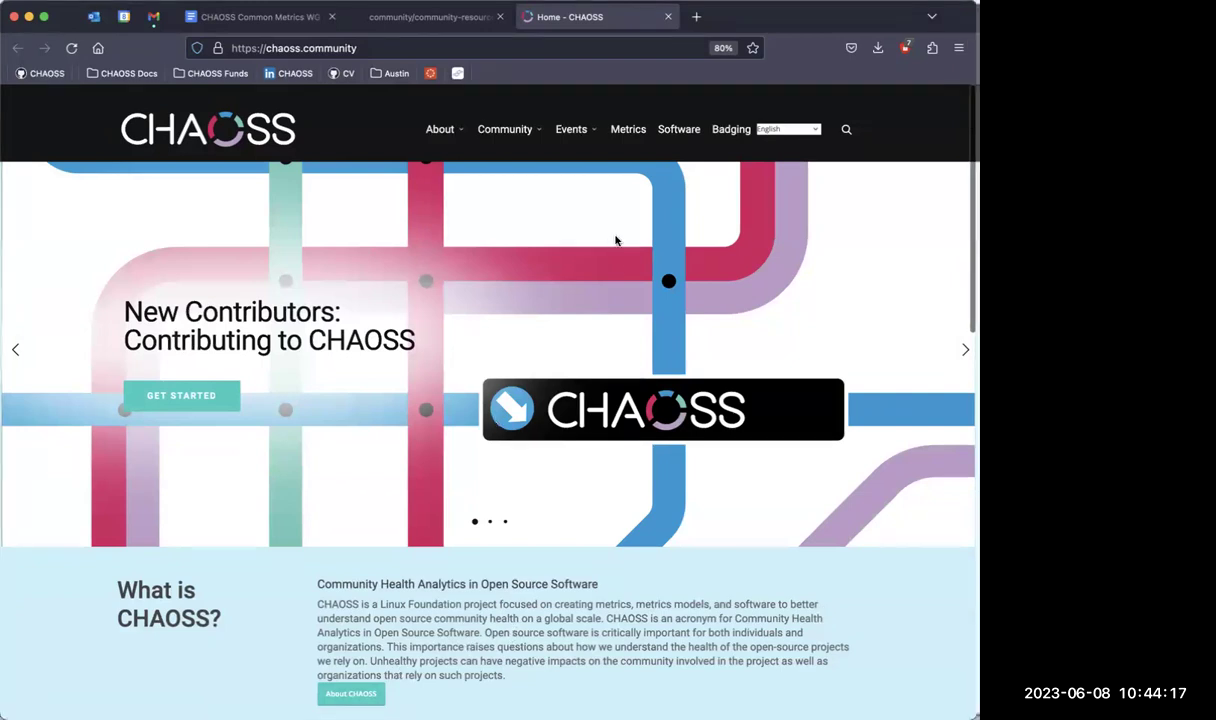
pyautogui.moveTo(579, 130)
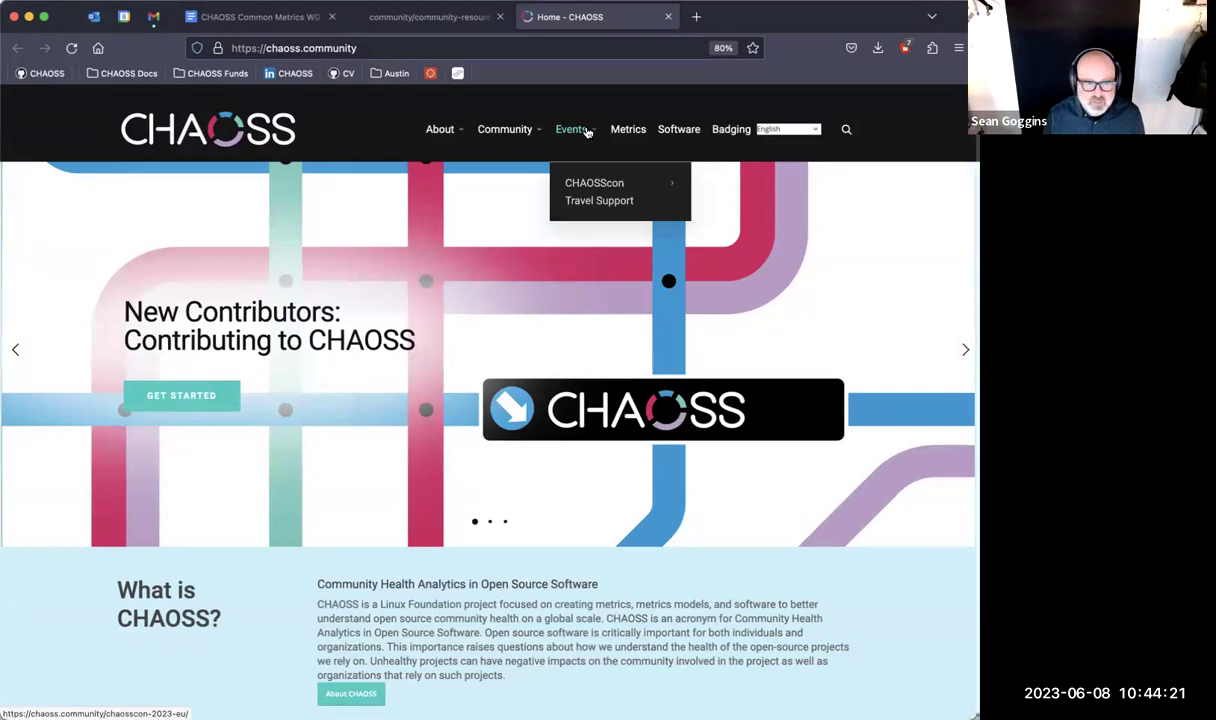
pyautogui.moveTo(518, 130)
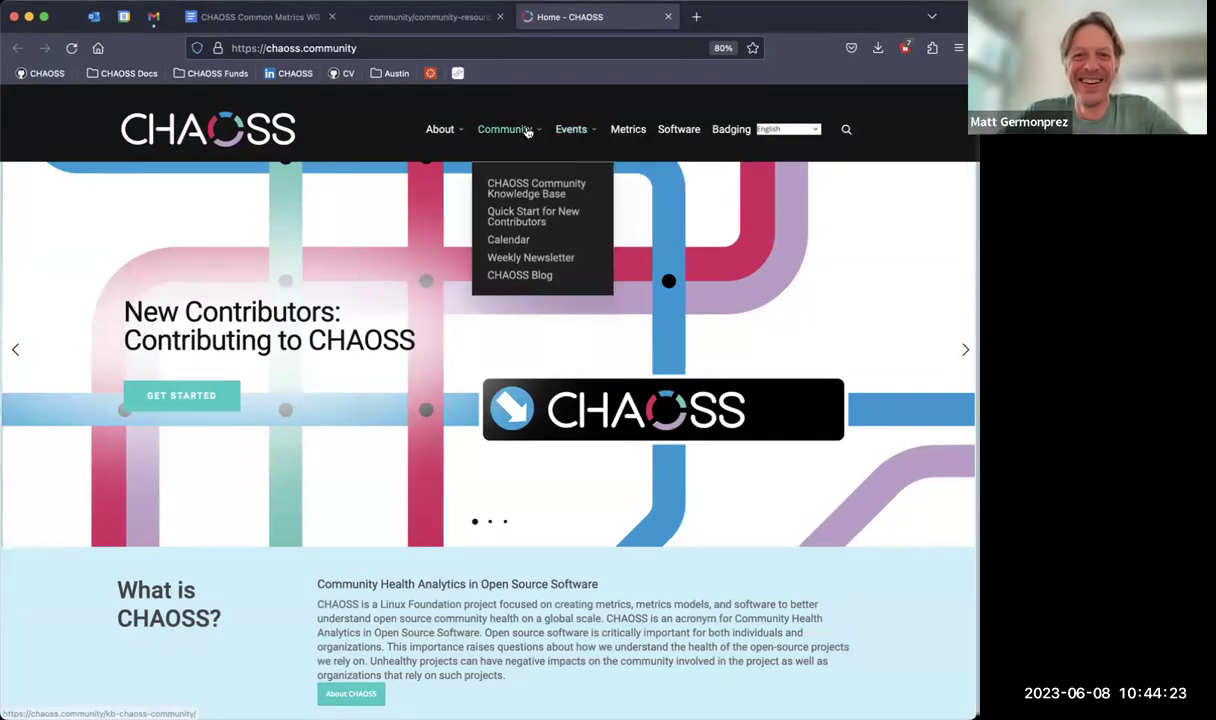
pyautogui.moveTo(452, 132)
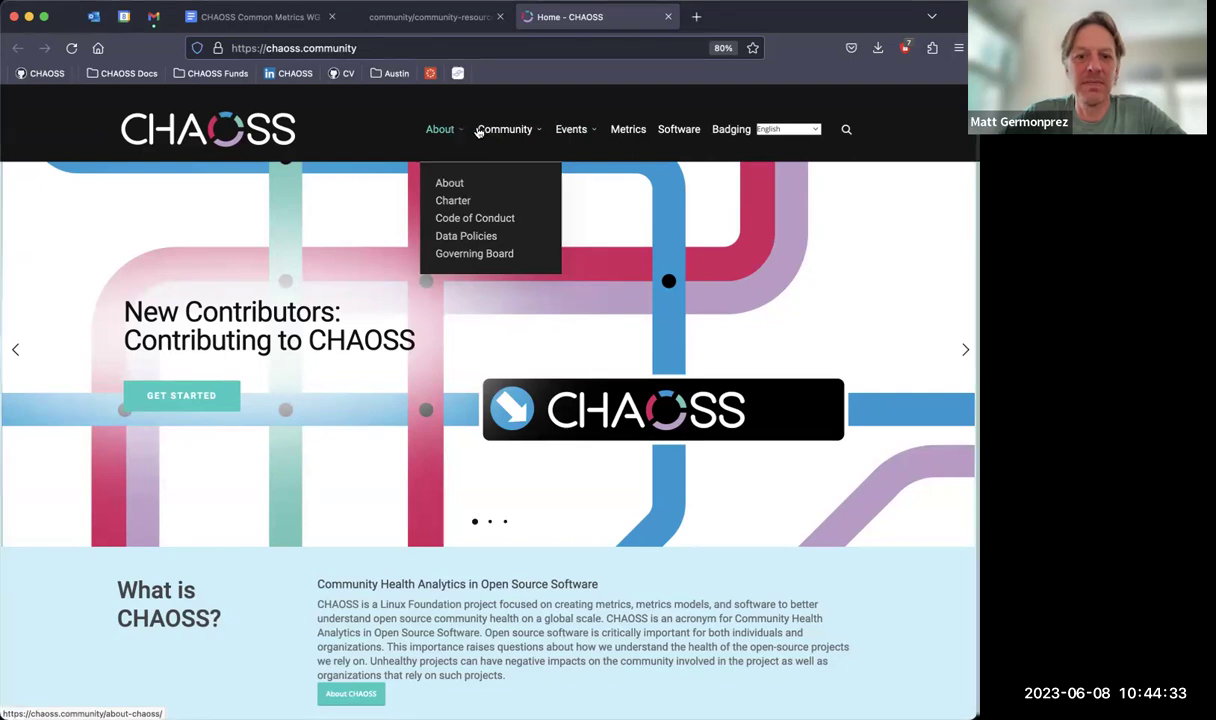
pyautogui.moveTo(505, 129)
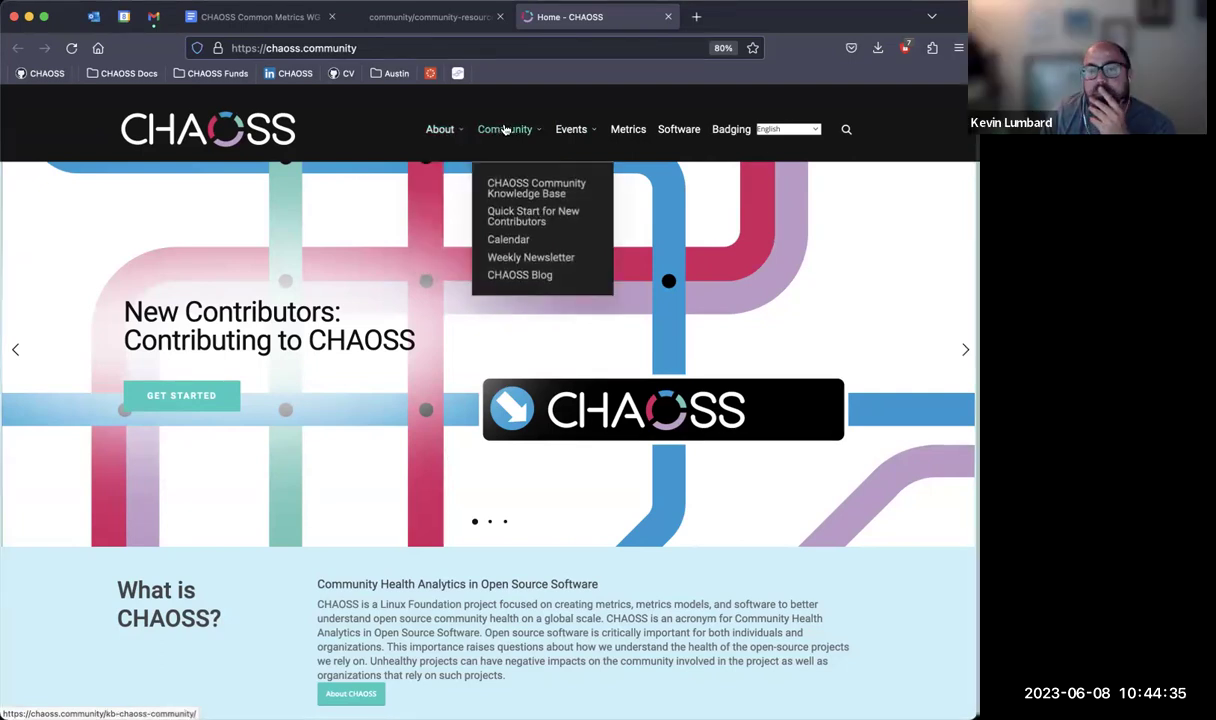
pyautogui.moveTo(571, 131)
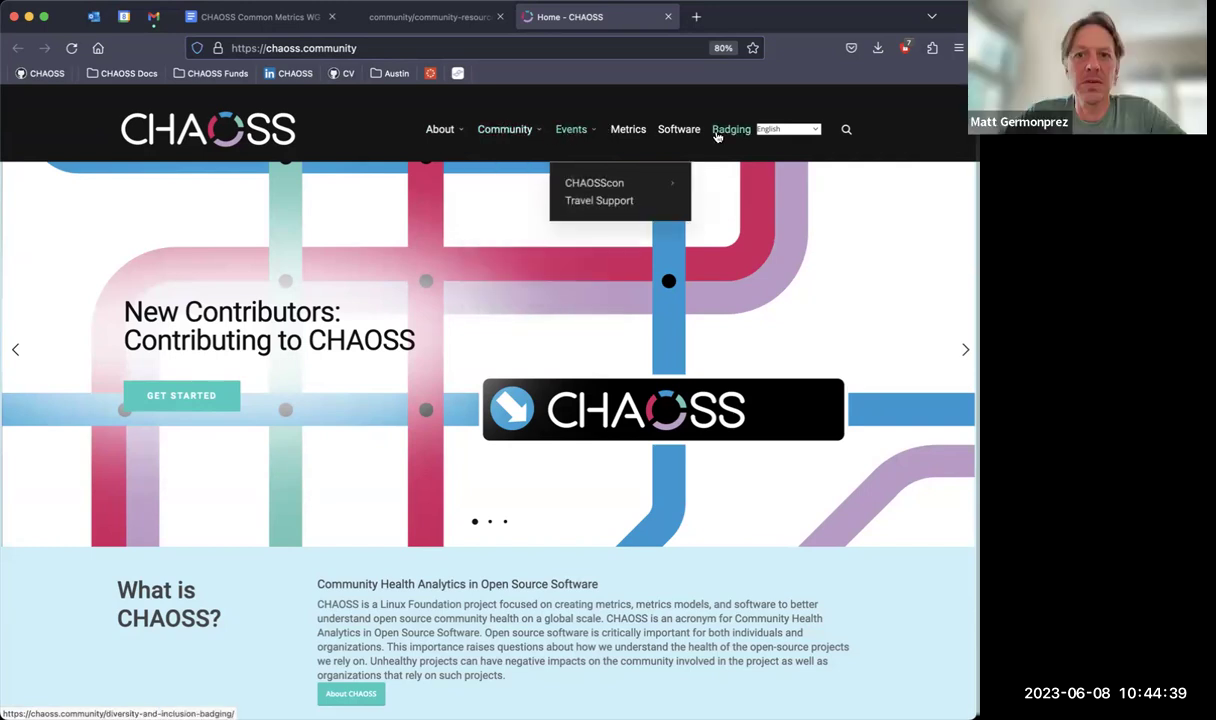
pyautogui.moveTo(443, 130)
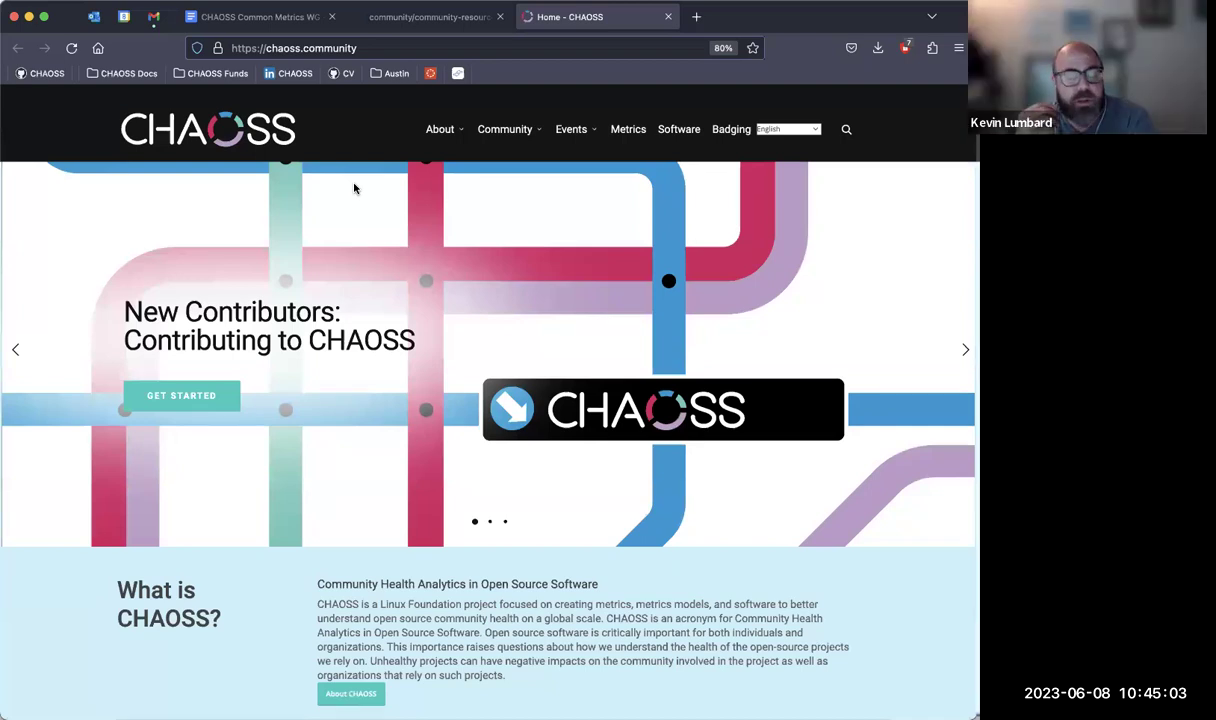
# Revisit the notes on creating a metric in the meeting document, and return to the repository's templates folder
pyautogui.click(285, 20)
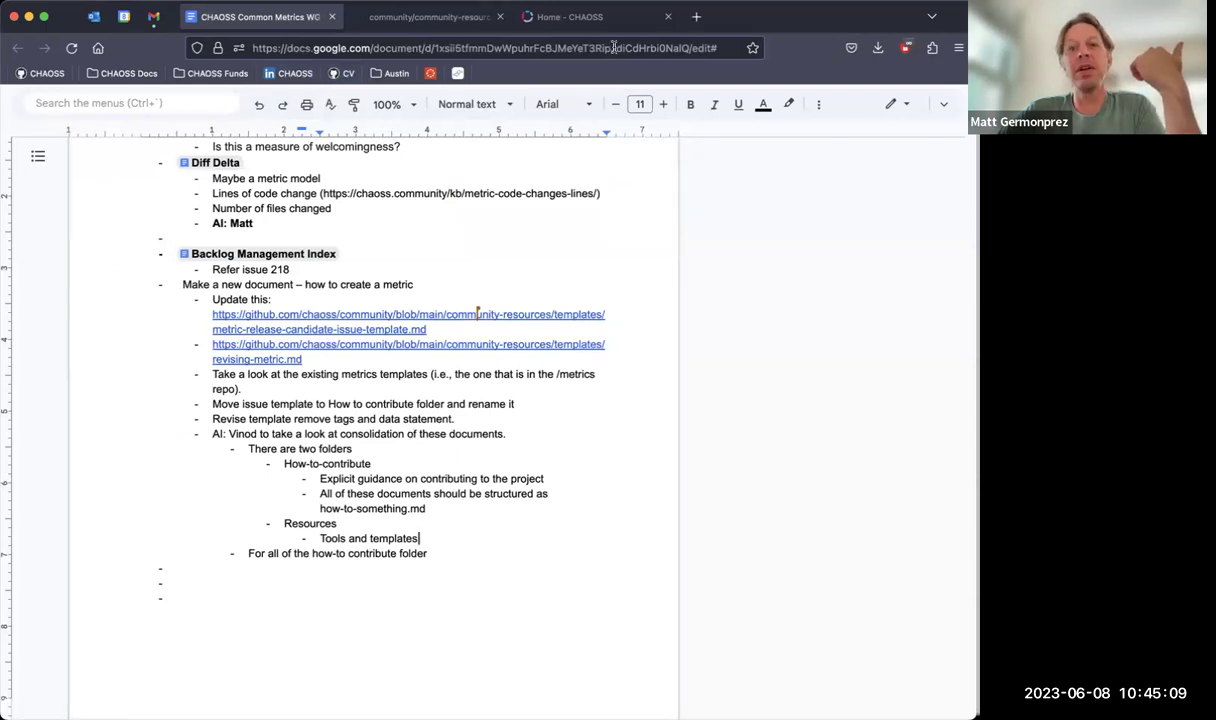
pyautogui.click(570, 17)
pyautogui.click(393, 19)
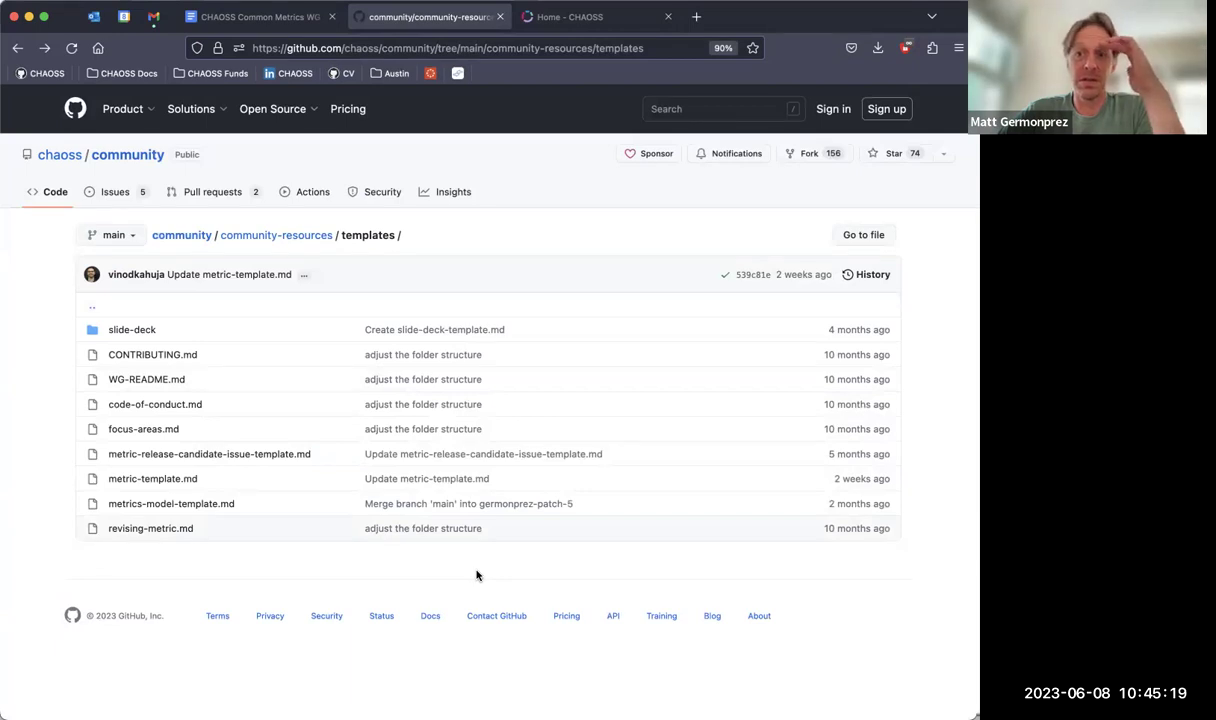
# Open the CHAOSS Community Knowledge Base on the CHAOSS website and review its Topic Areas
pyautogui.click(560, 15)
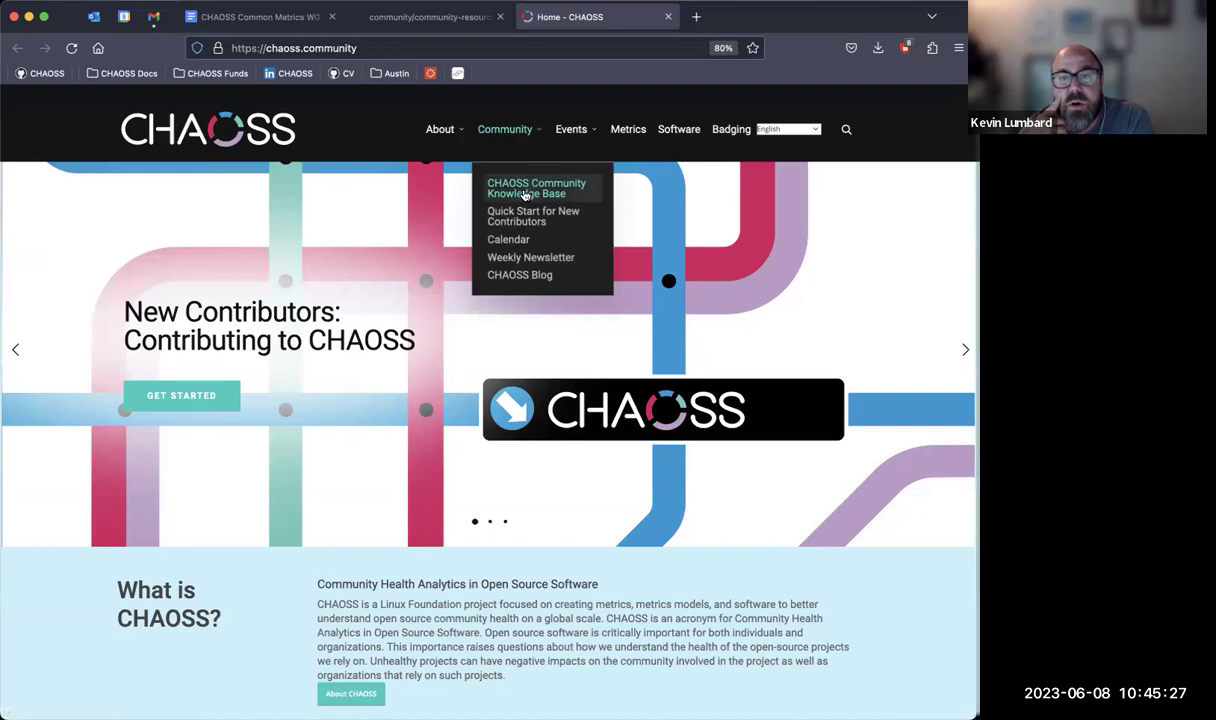
pyautogui.click(525, 195)
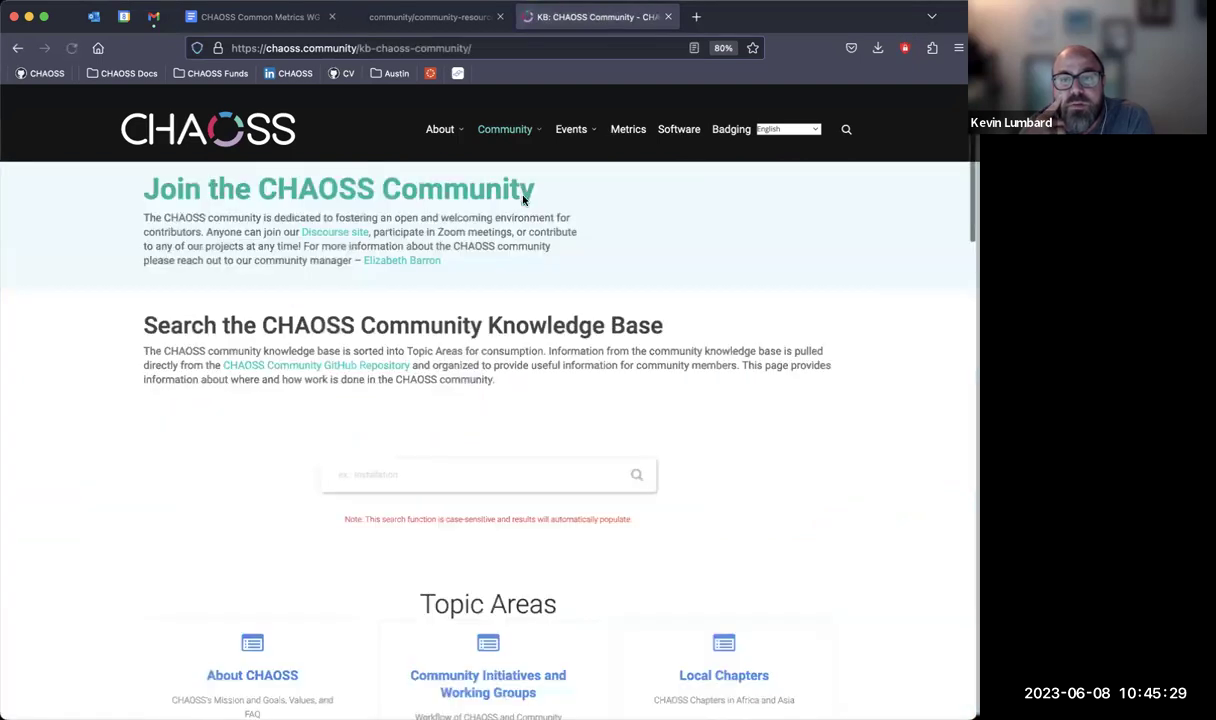
pyautogui.scroll(-1, 468, 570)
pyautogui.scroll(-5, 468, 570)
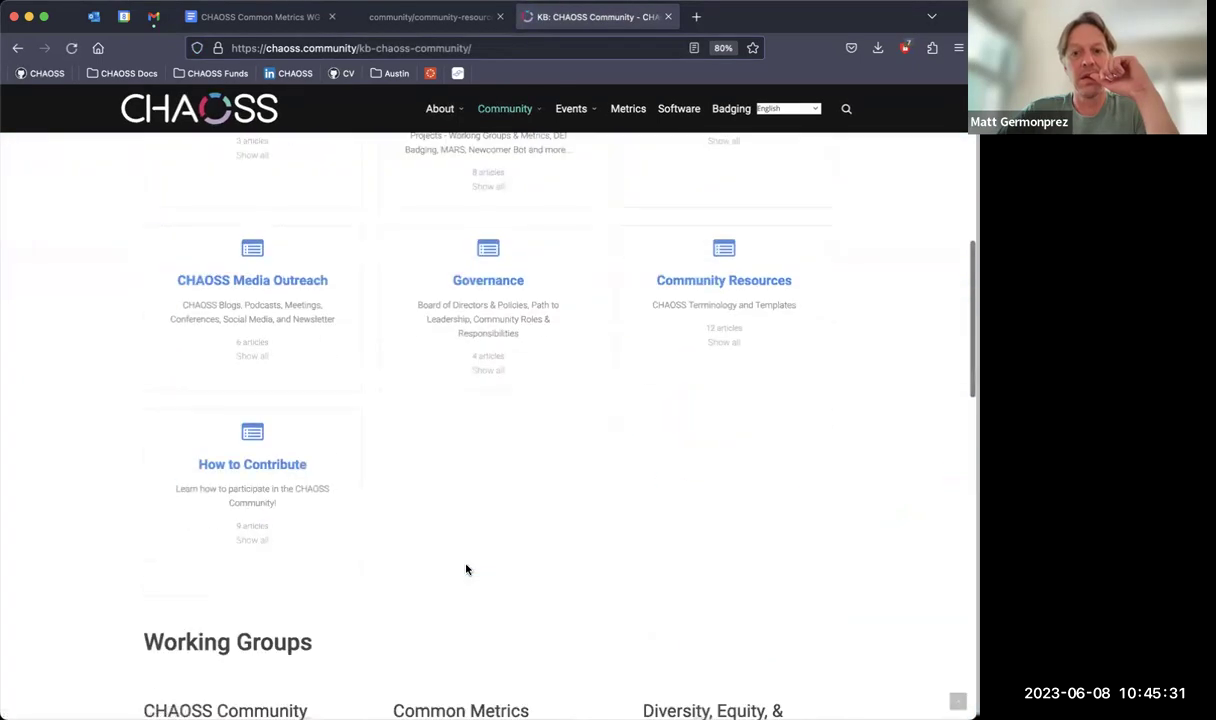
pyautogui.scroll(1, 466, 570)
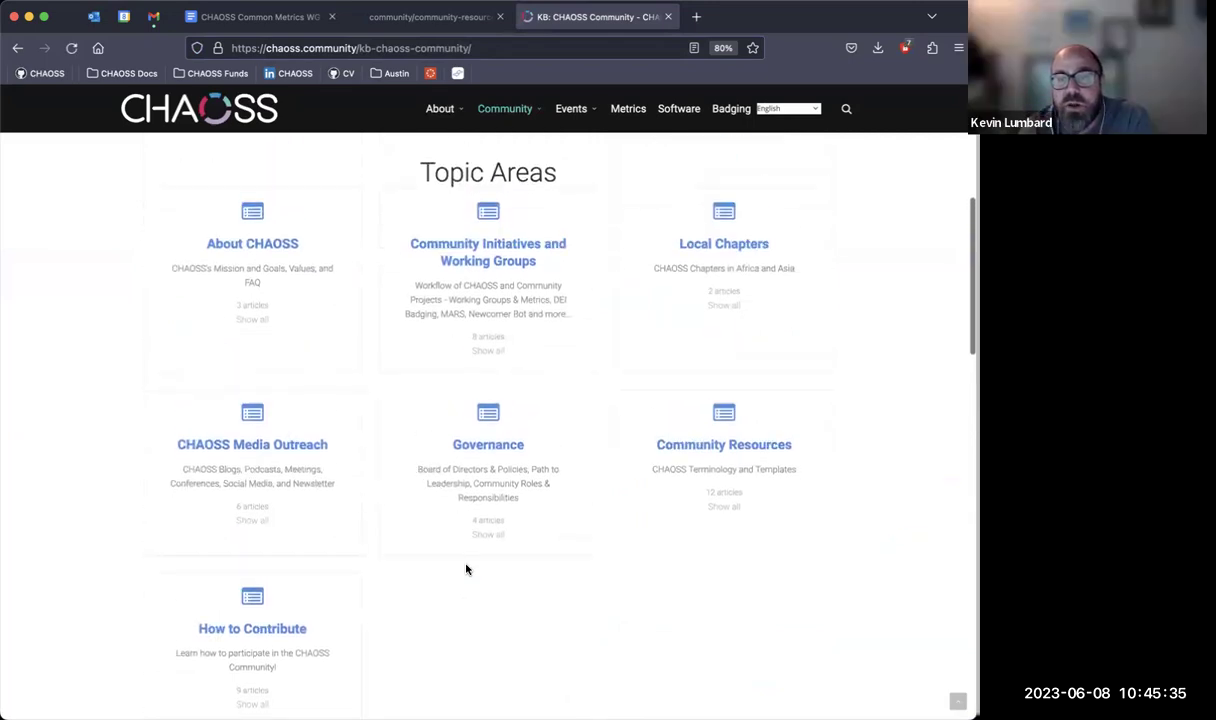
# Read the CHAOSS Specific Terms article in the Community Resources terminology section, and go back to the Community Resources topic
pyautogui.click(696, 436)
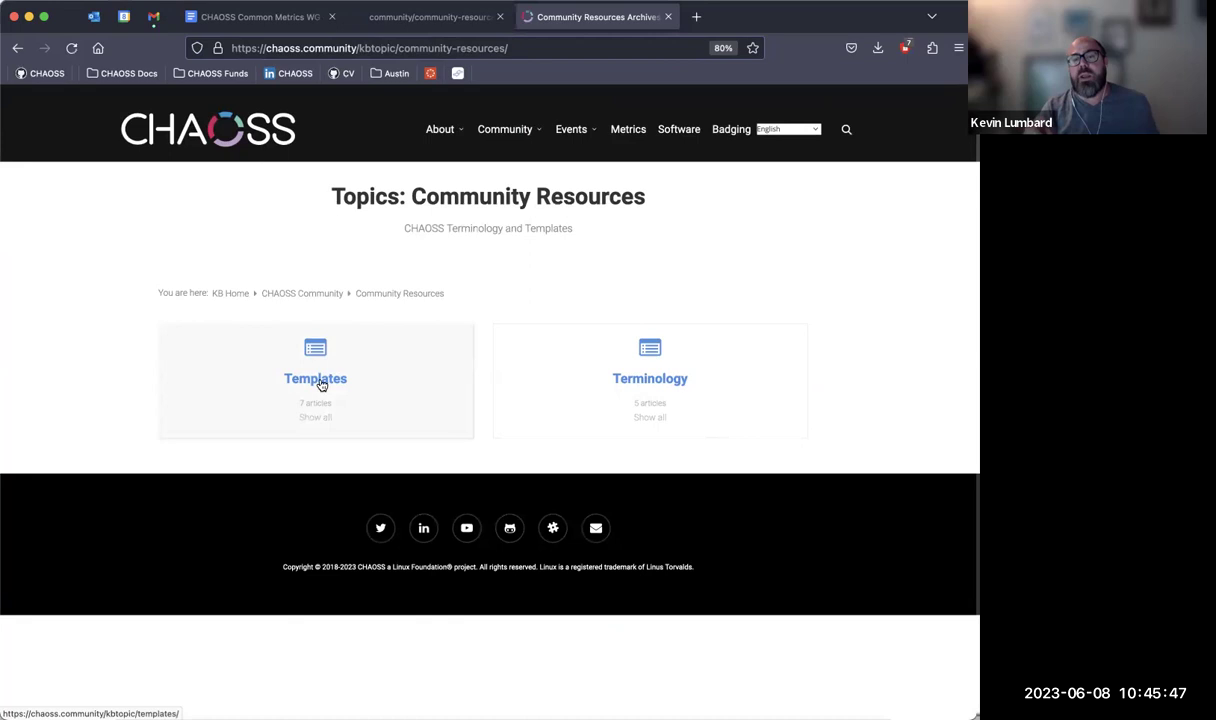
pyautogui.click(645, 378)
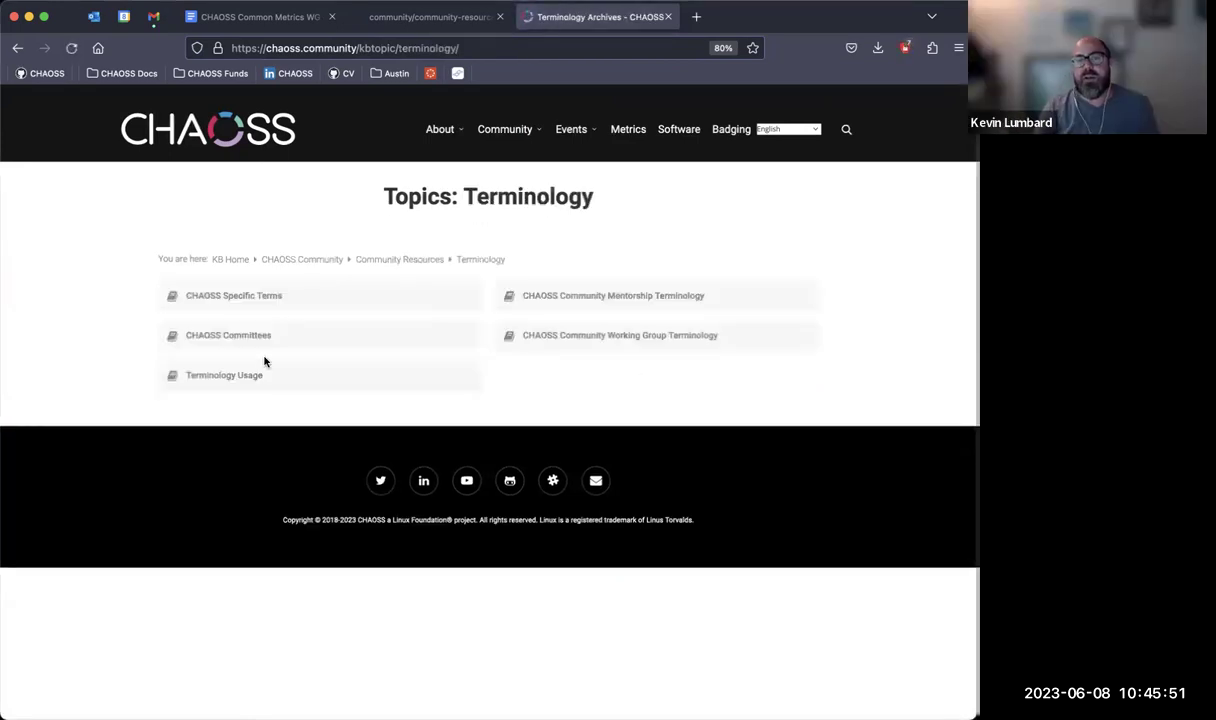
pyautogui.click(236, 297)
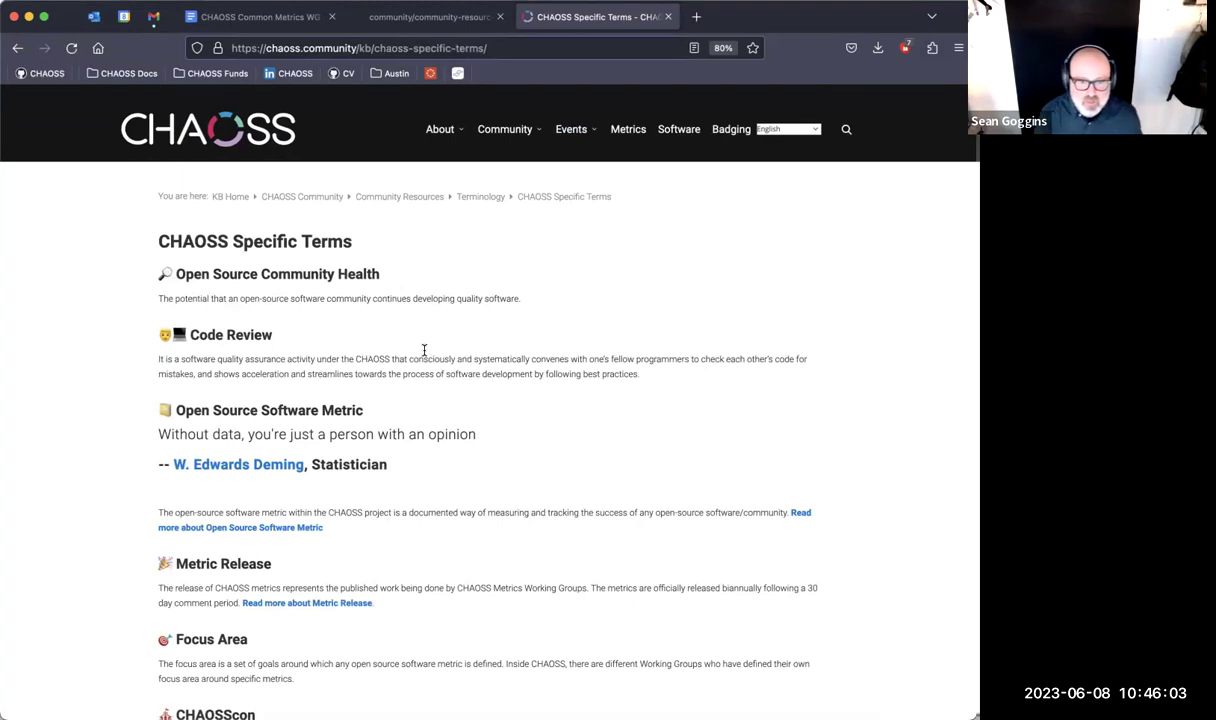
pyautogui.press('super+bracketleft')
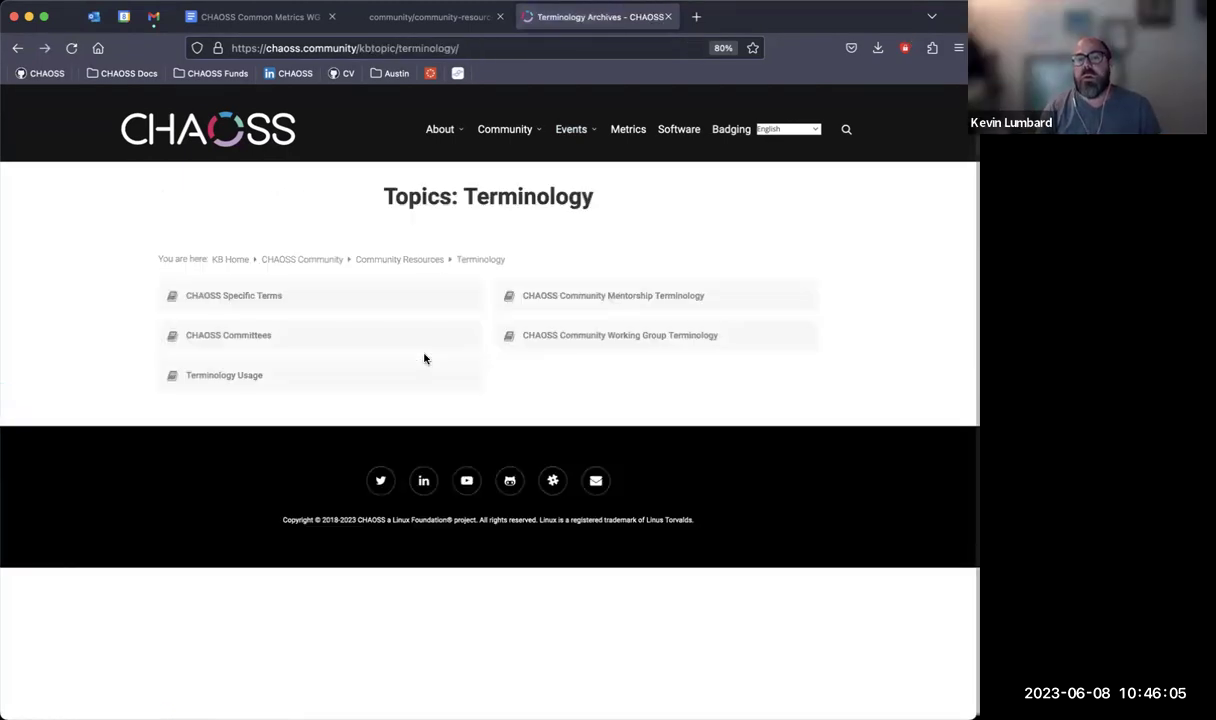
pyautogui.hscroll(-5, 424, 358)
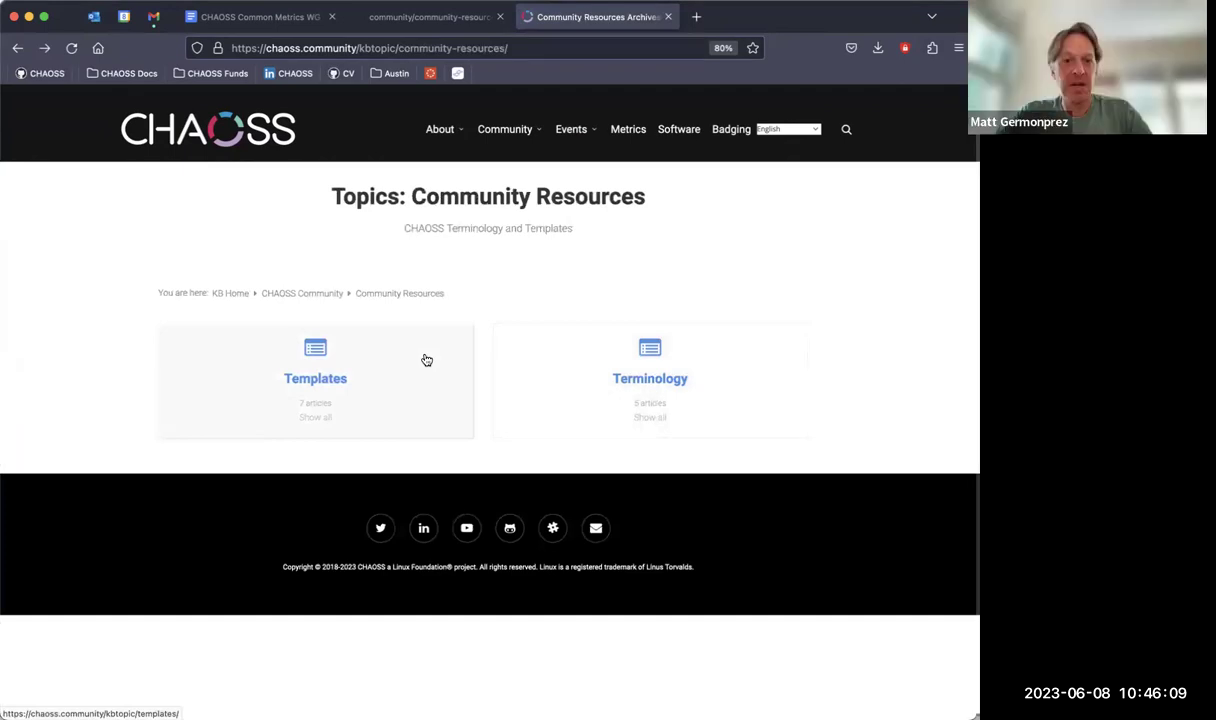
# Remove the empty bullets after "For all of the how-to contribute folder" in the CHAOSS Common Metrics meeting notes
pyautogui.click(287, 14)
pyautogui.scroll(-2, 342, 658)
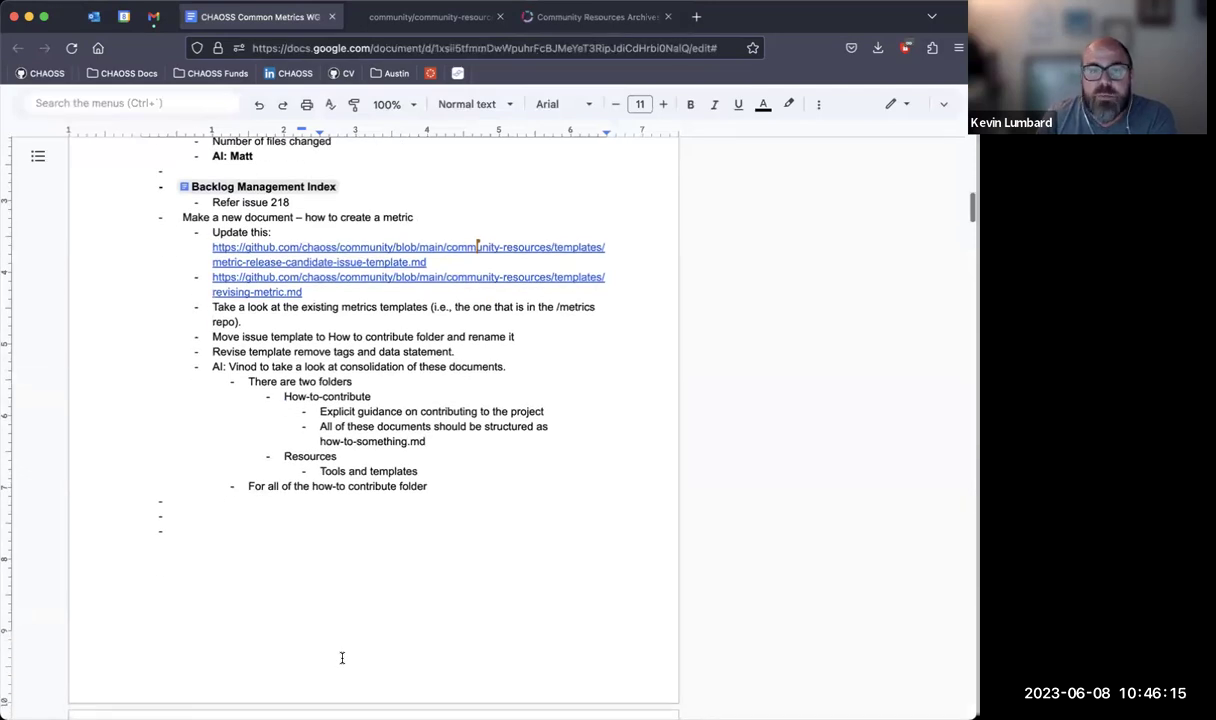
pyautogui.click(269, 516)
pyautogui.press('BackSpace')
pyautogui.press('BackSpace')
pyautogui.press('BackSpace')
pyautogui.press('BackSpace')
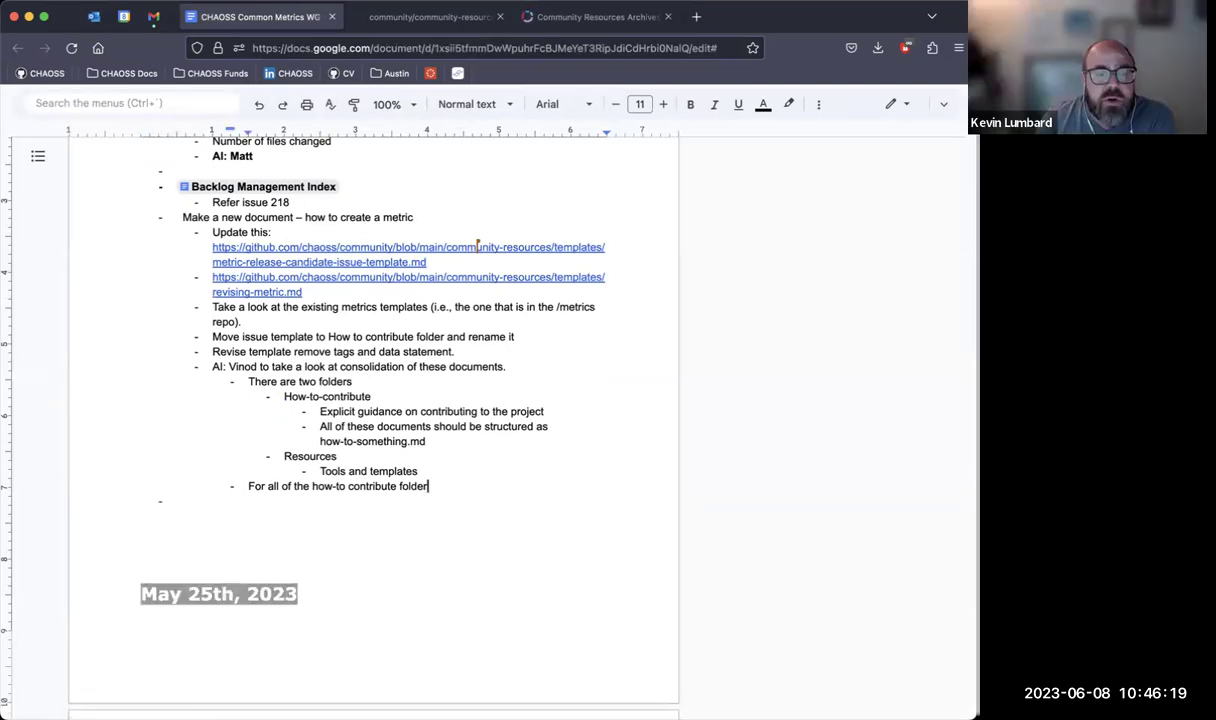
pyautogui.press('Down')
pyautogui.press('BackSpace')
pyautogui.press('BackSpace')
pyautogui.press('BackSpace')
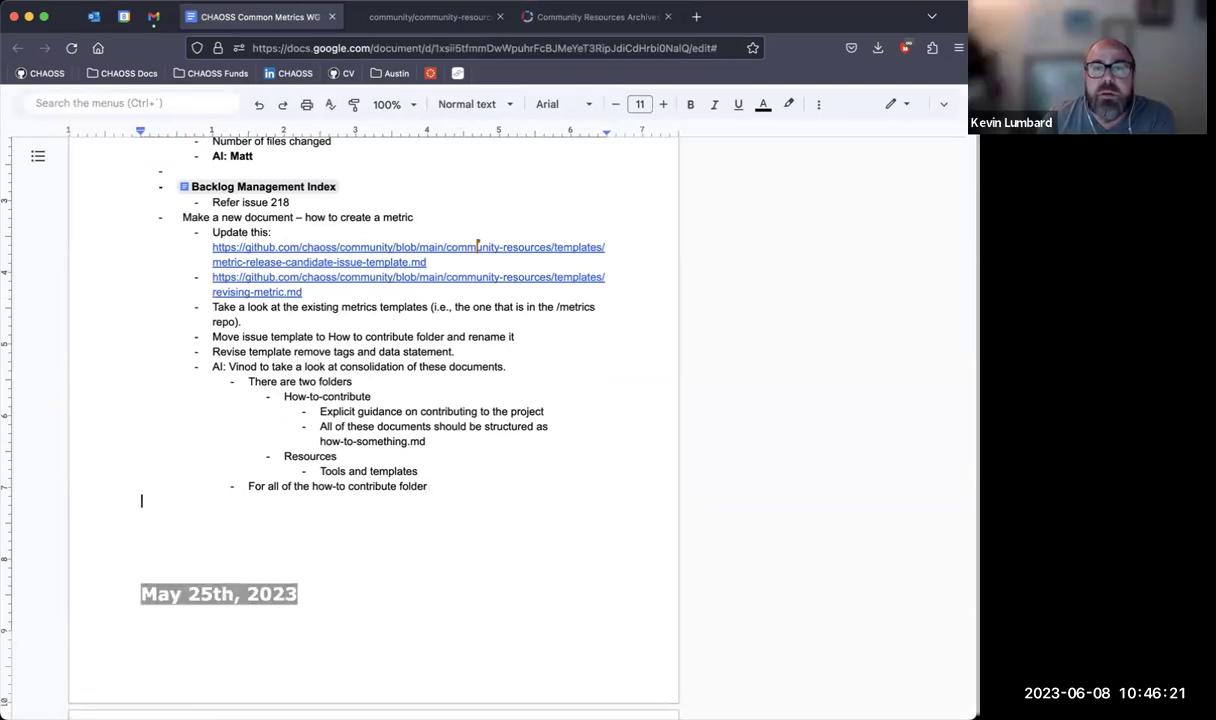
# Delete the empty bullet between the Diff Delta and Backlog Management Index agenda items
pyautogui.scroll(5, 288, 404)
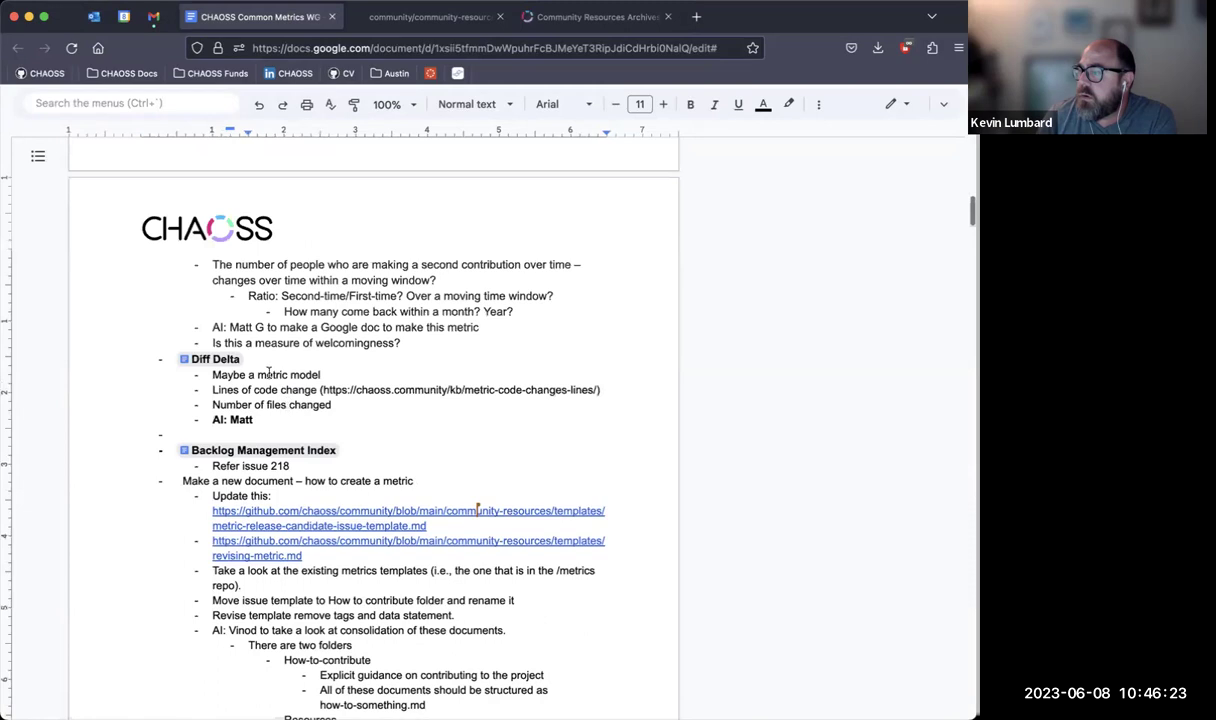
pyautogui.click(272, 433)
pyautogui.press('BackSpace')
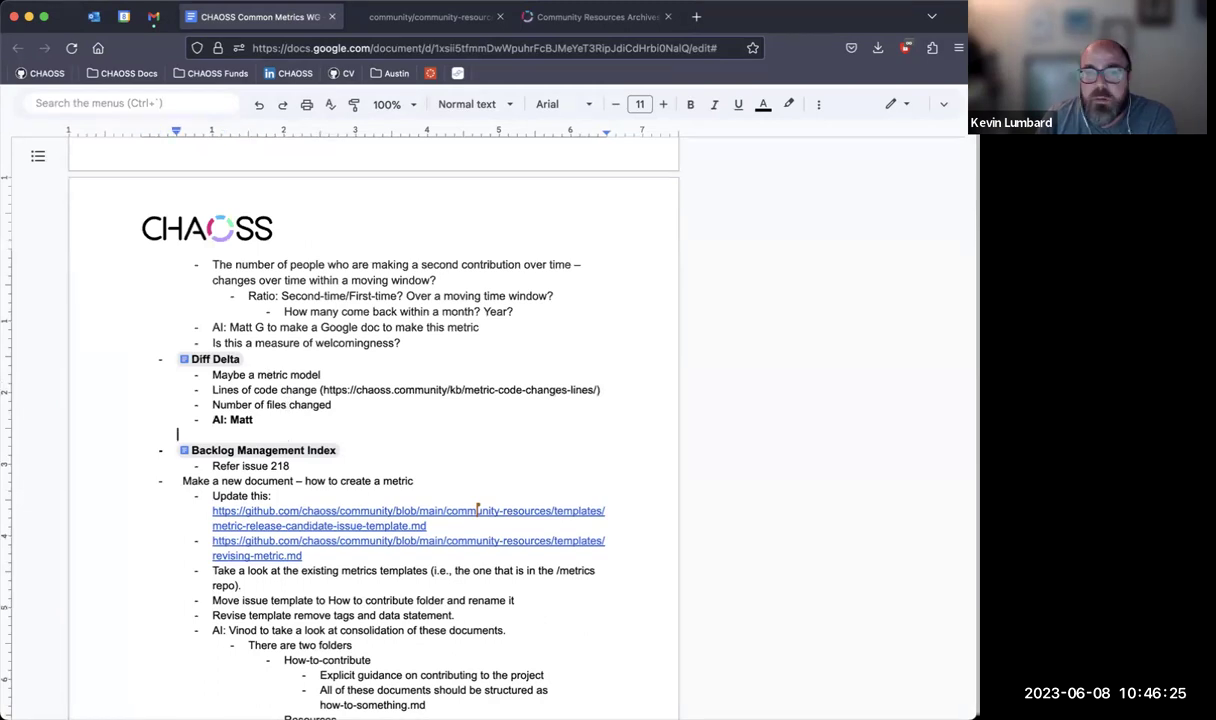
pyautogui.press('BackSpace')
# Examine the Change Request Closure Ratio agenda item and the preview of its wg-common pull request link
pyautogui.scroll(3, 266, 434)
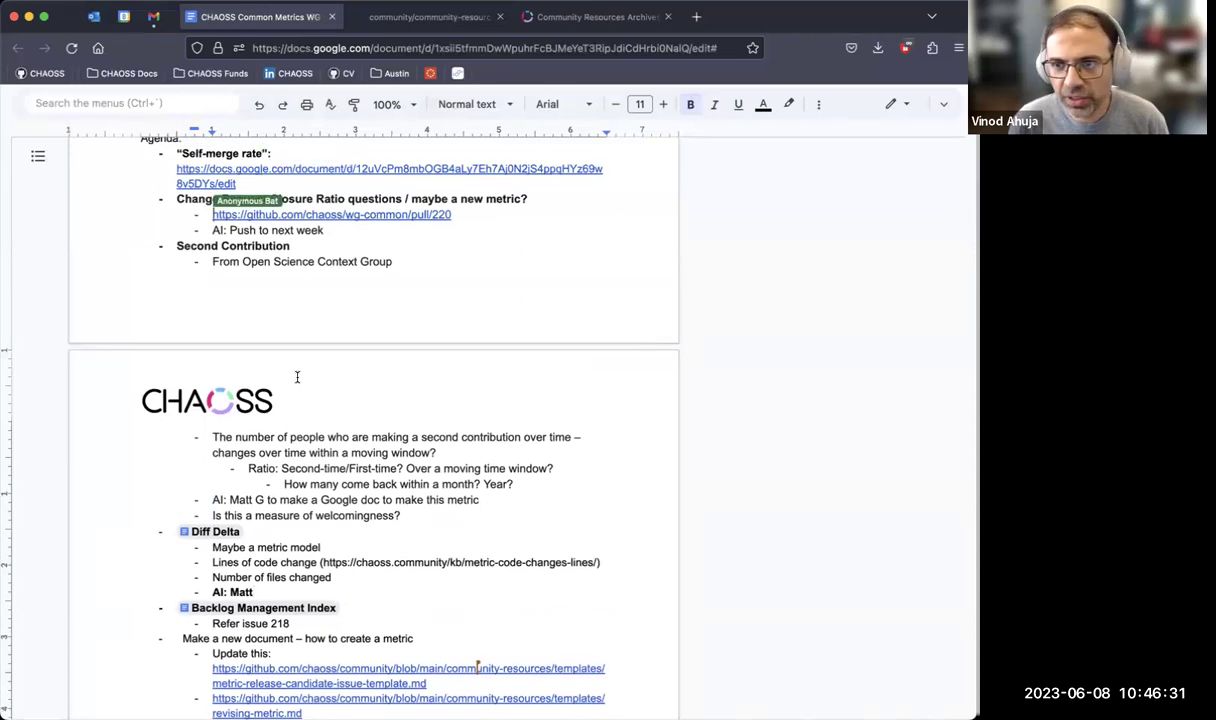
pyautogui.click(309, 214)
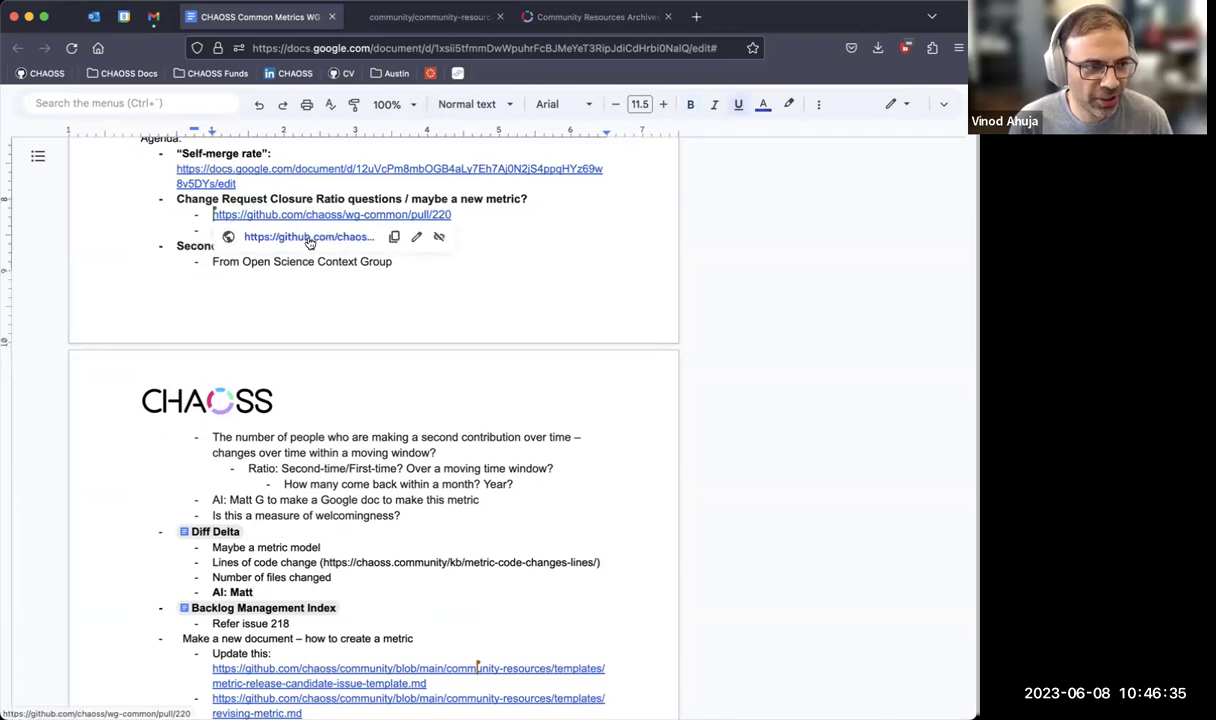
pyautogui.scroll(1, 160, 250)
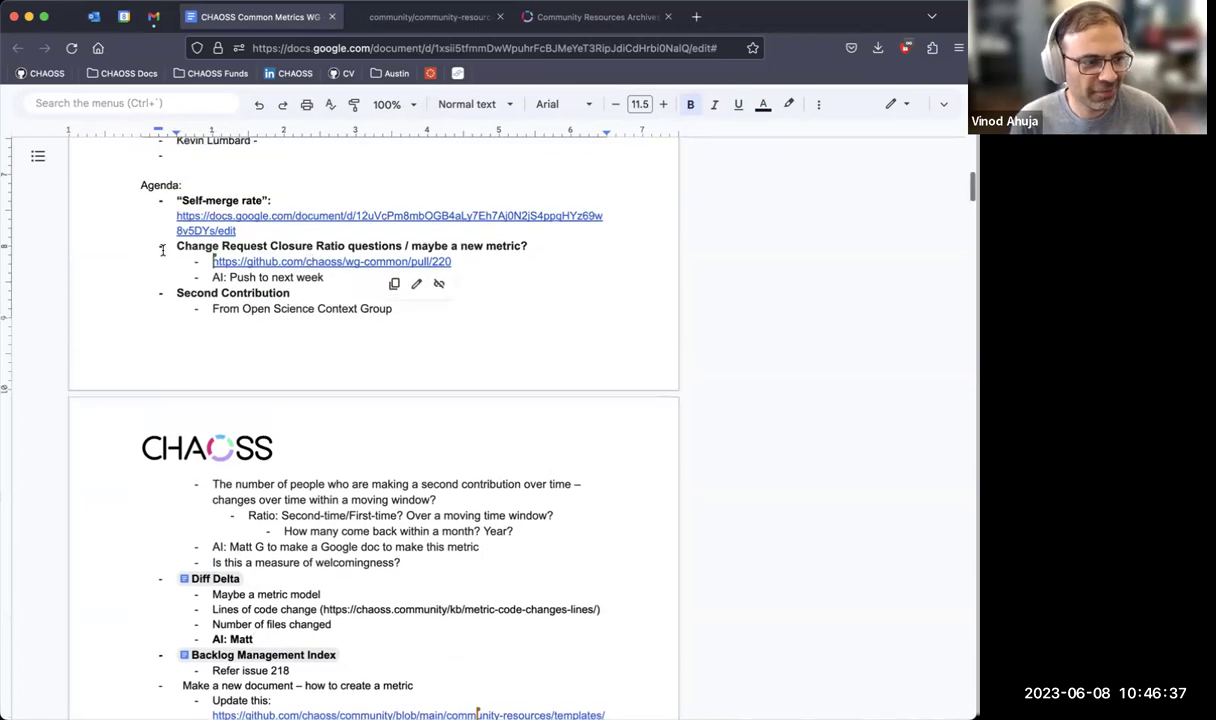
# Open the KB Structure spreadsheet, dismiss the account notice, and compare its Proposed Structure sheet with the Current Structure sheet
pyautogui.scroll(3, 162, 250)
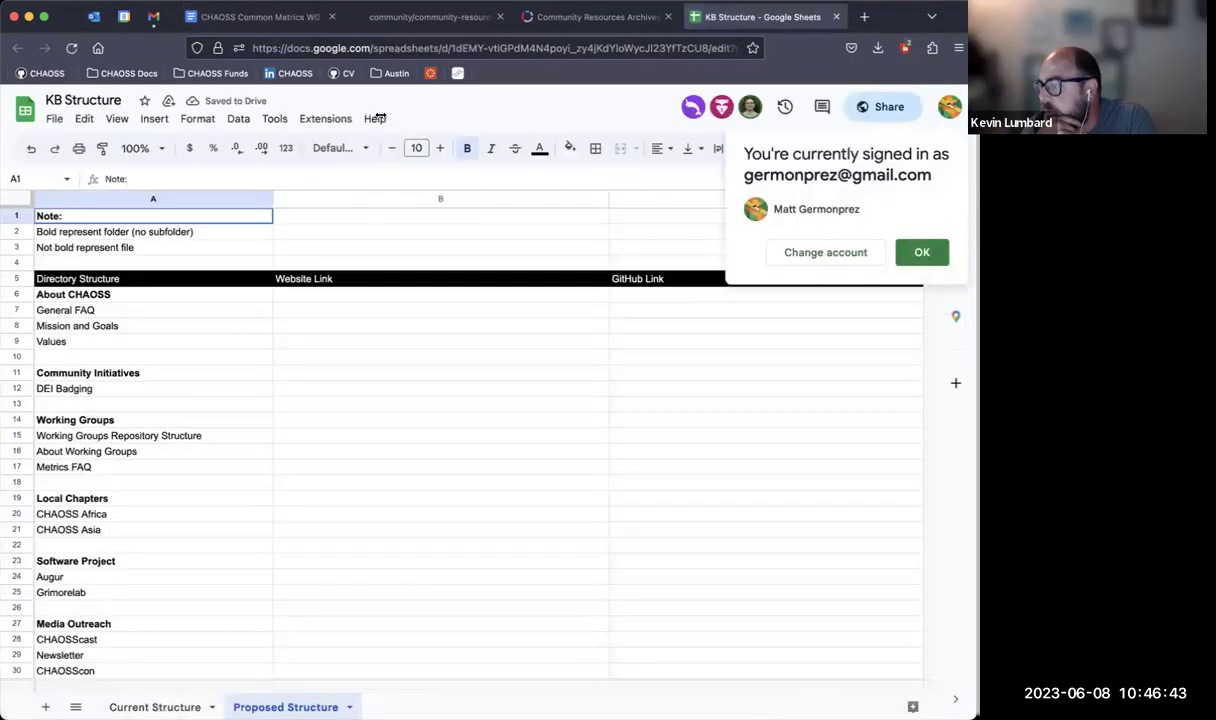
pyautogui.click(914, 253)
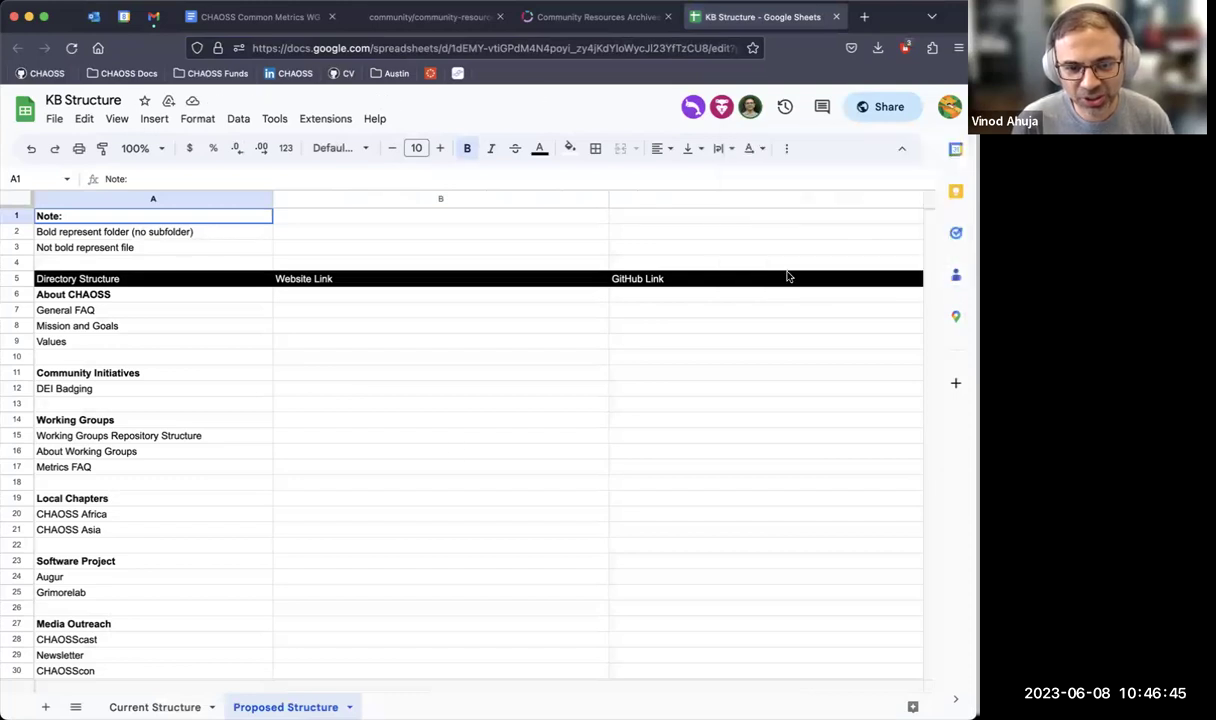
pyautogui.scroll(-1, 412, 483)
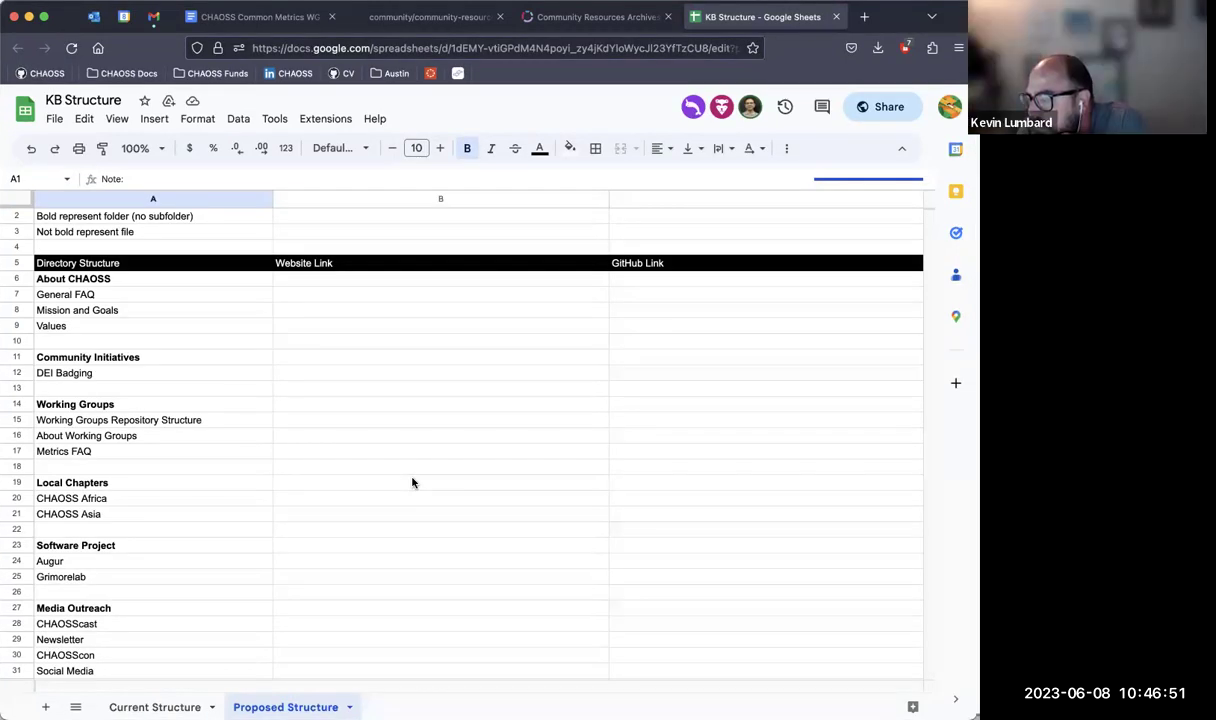
pyautogui.scroll(-4, 412, 483)
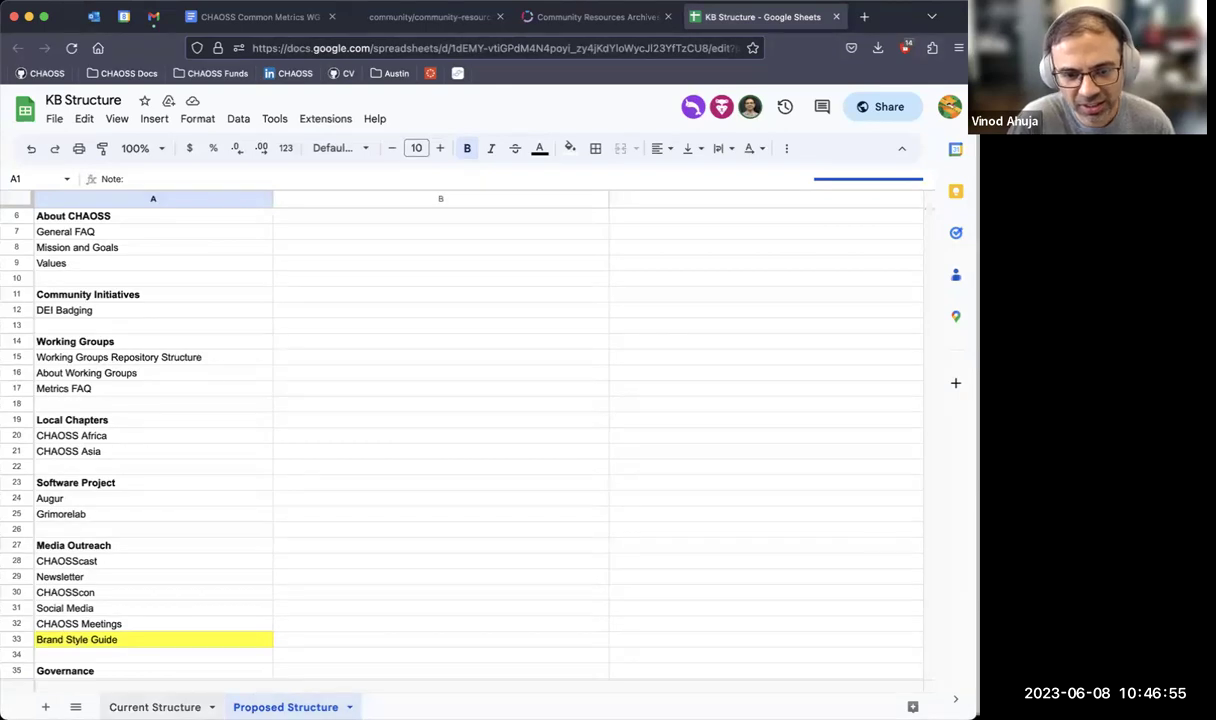
pyautogui.click(155, 707)
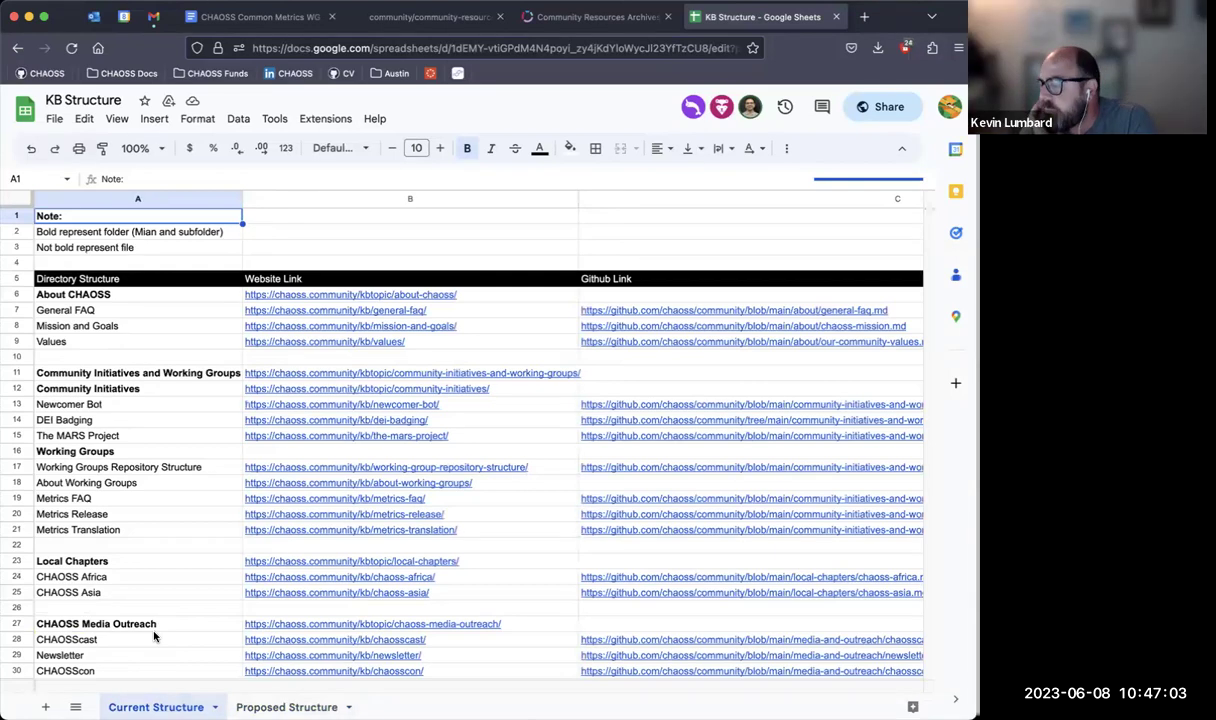
pyautogui.scroll(-5, 209, 580)
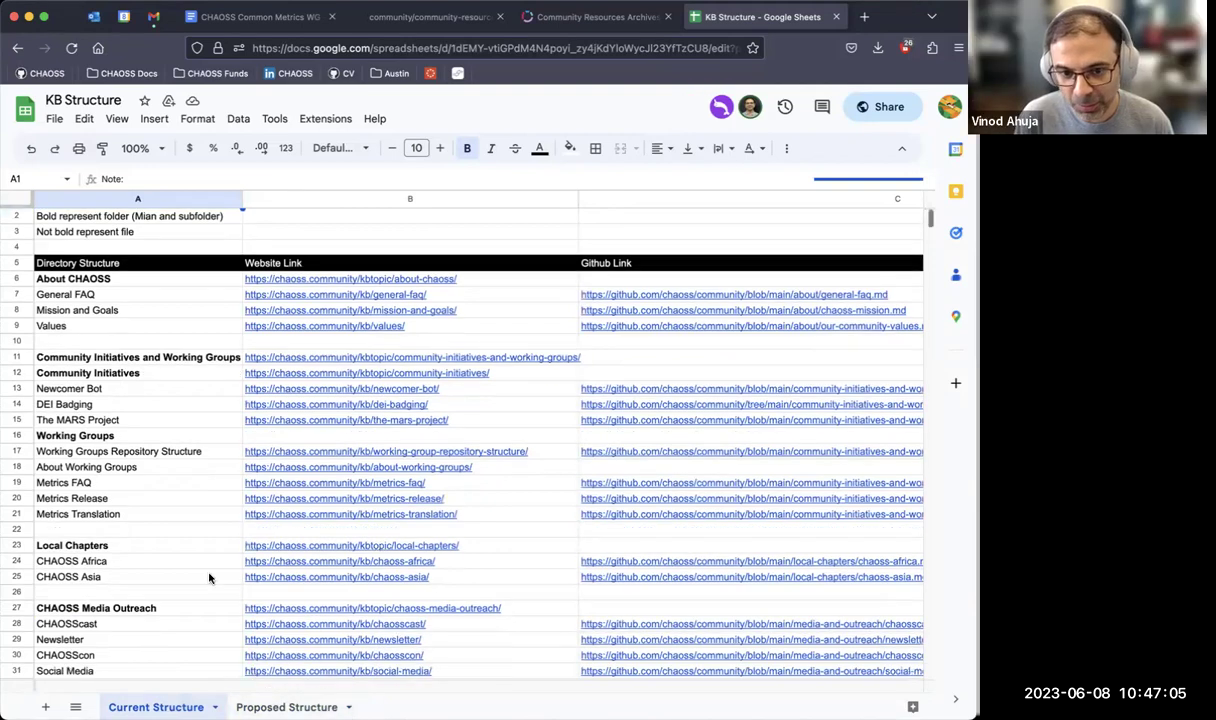
pyautogui.click(265, 706)
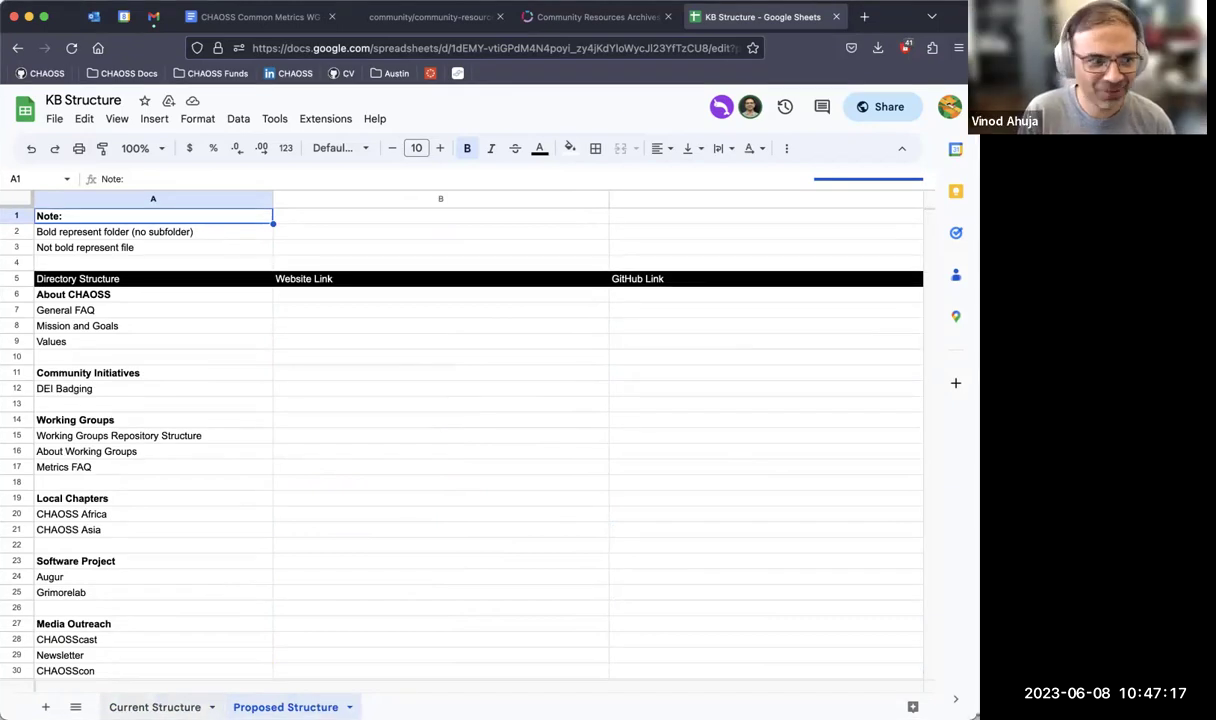
# In the CHAOSS Common Metrics meeting notes, highlight the bullets from "Revise template remove tags and data statement" through "For all of the how-to contribute folder"
pyautogui.click(218, 11)
pyautogui.scroll(-12, 330, 430)
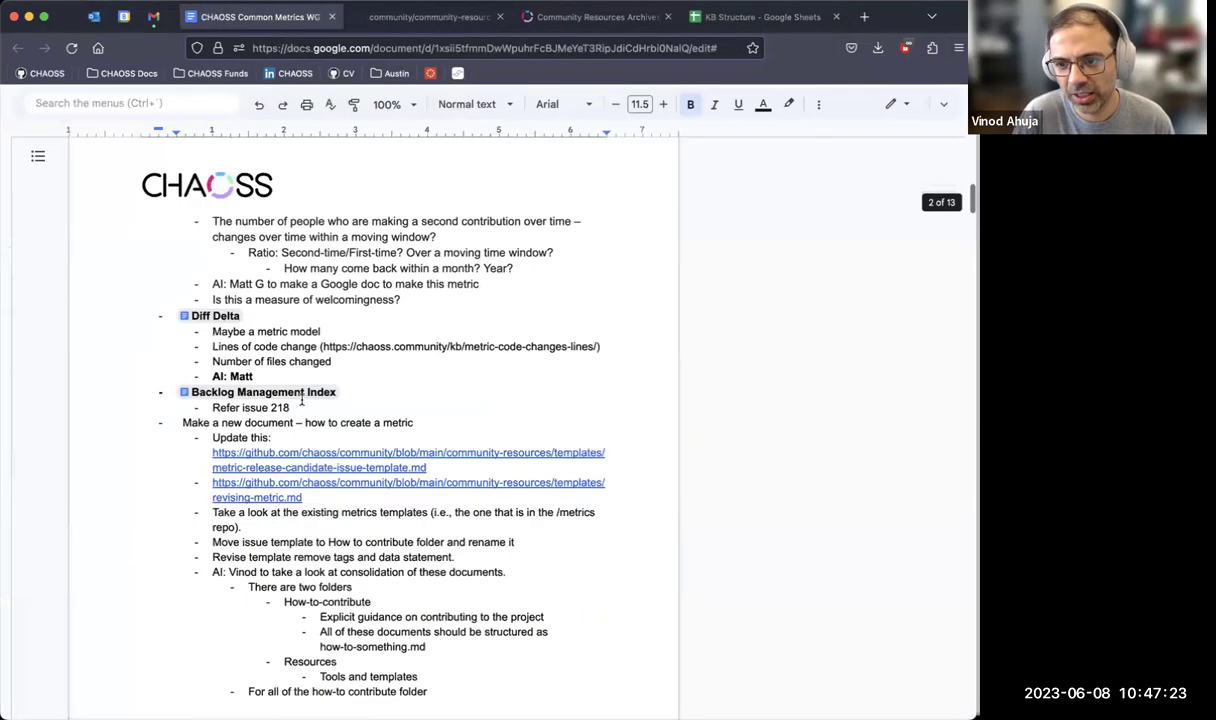
pyautogui.moveTo(427, 443); pyautogui.dragTo(204, 309)
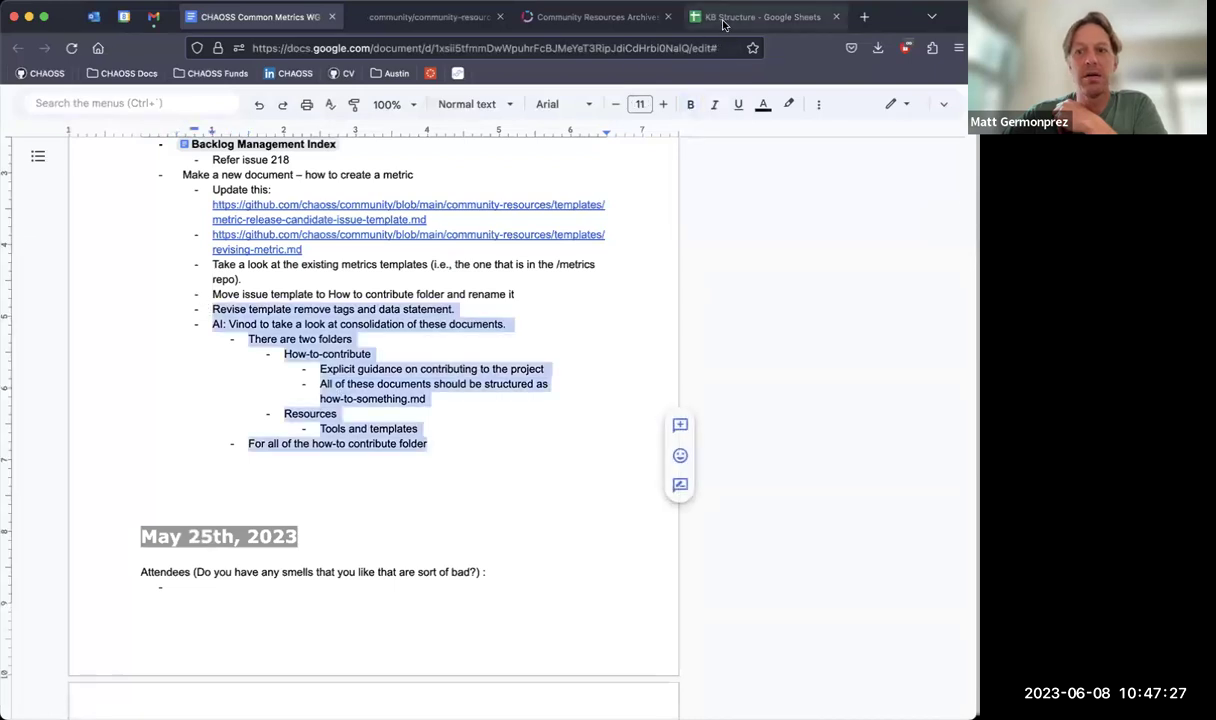
# Review the full Proposed Structure directory list in the KB Structure spreadsheet, down to How to Contribute, and check it against Current Structure
pyautogui.click(755, 17)
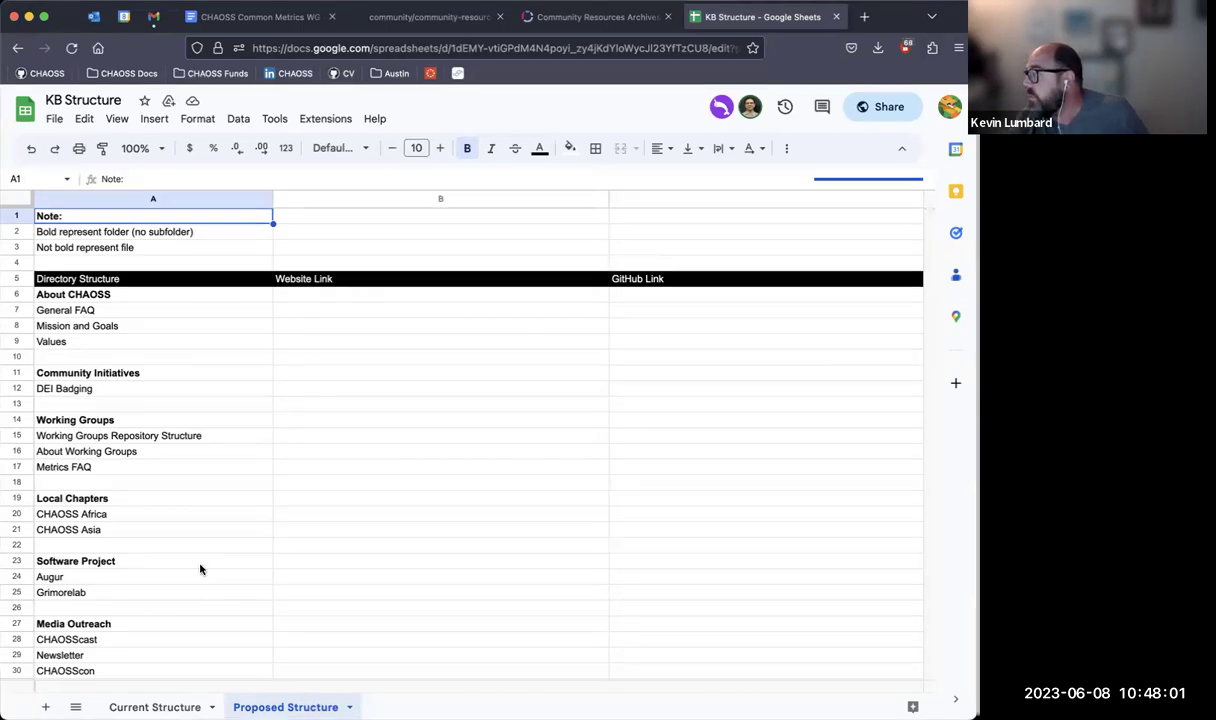
pyautogui.scroll(-5, 250, 514)
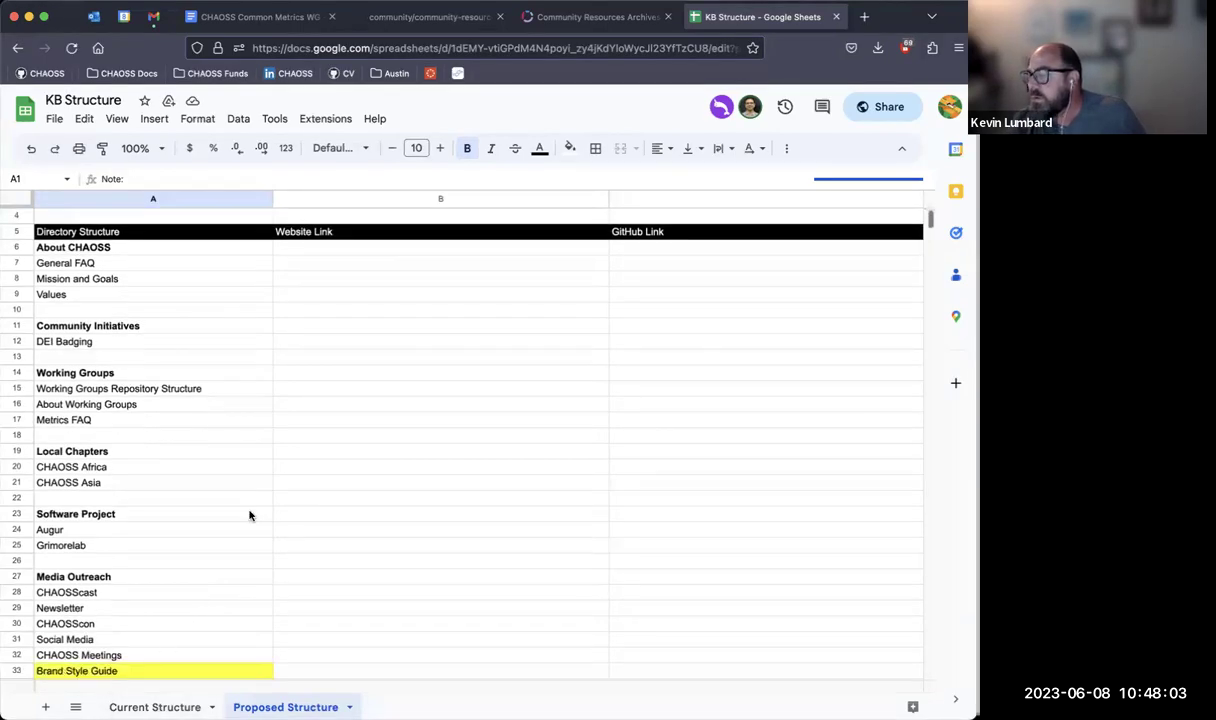
pyautogui.scroll(-10, 250, 515)
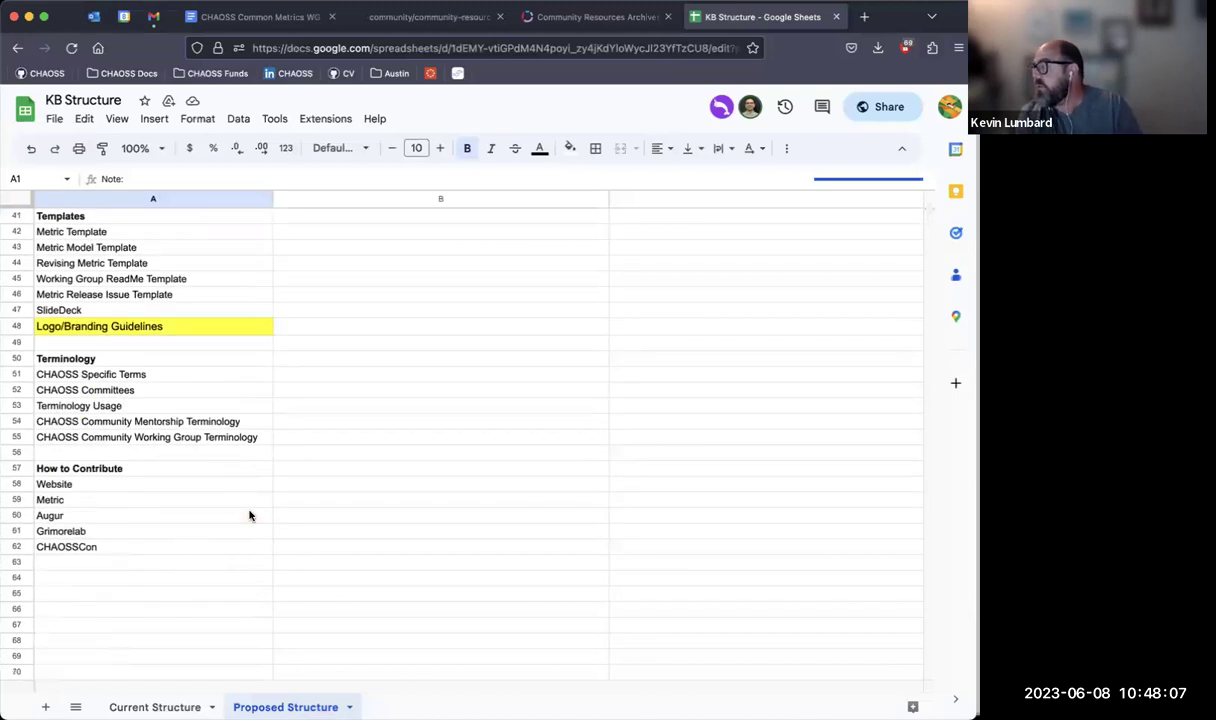
pyautogui.scroll(12, 250, 515)
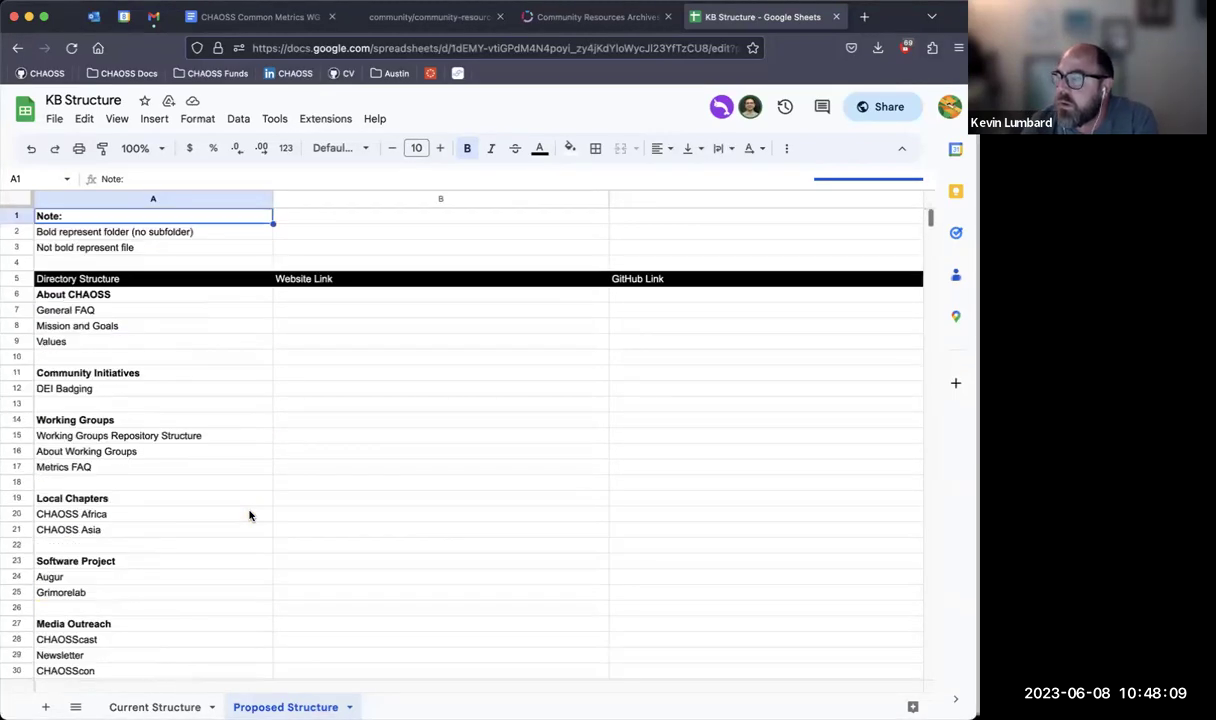
pyautogui.click(155, 707)
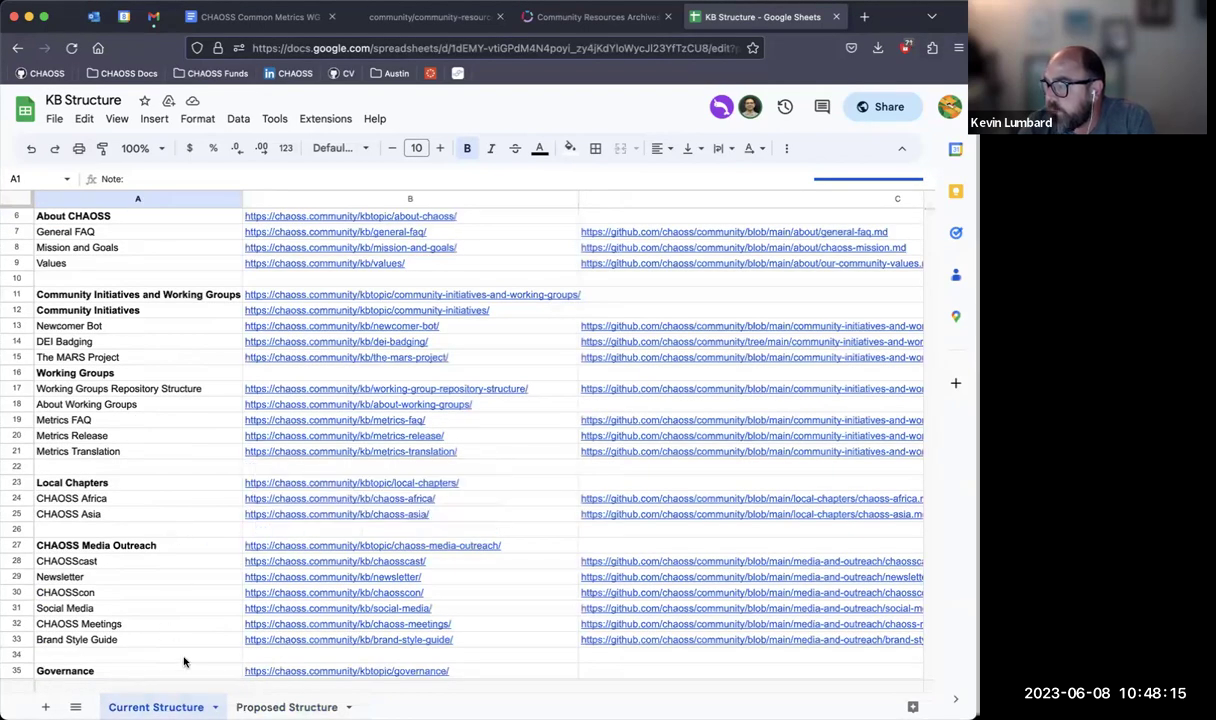
pyautogui.click(270, 706)
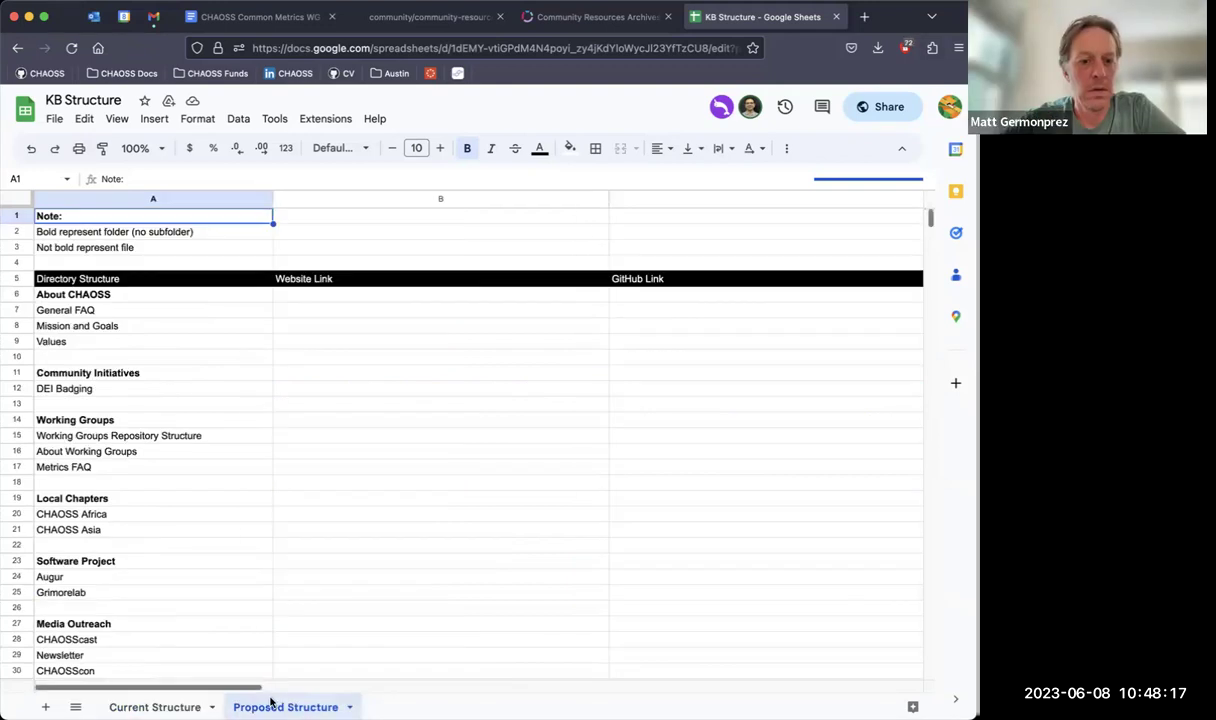
pyautogui.scroll(-1, 191, 521)
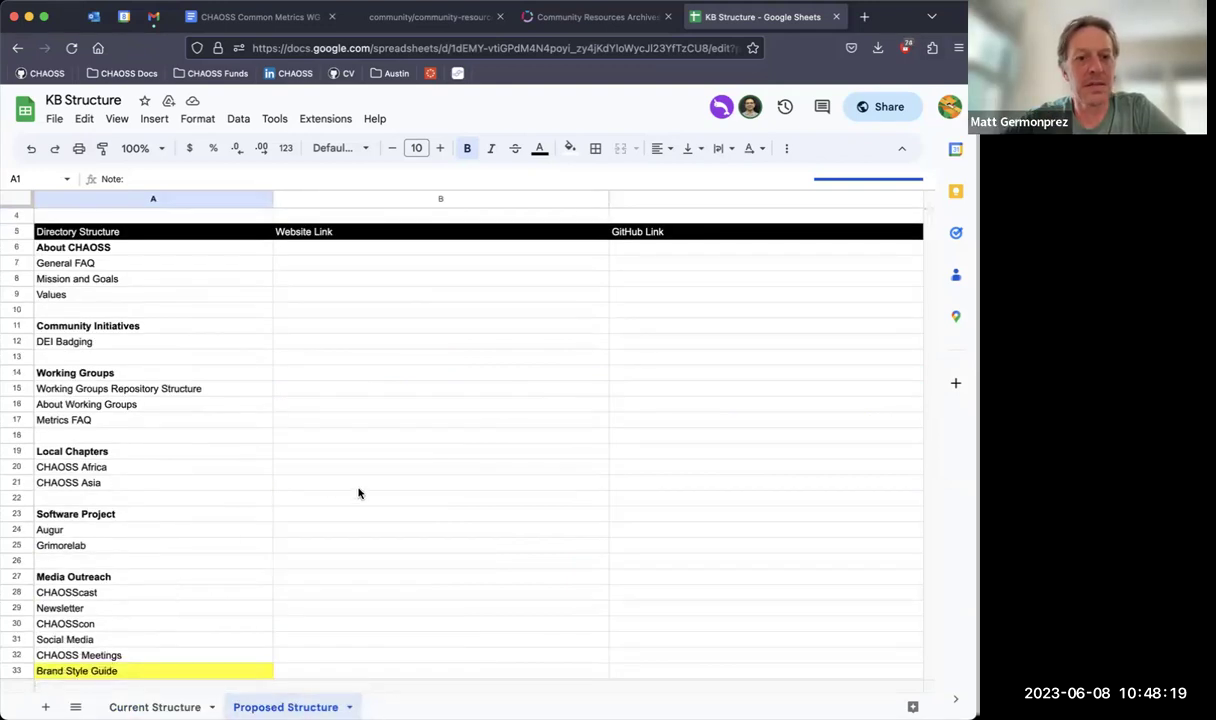
pyautogui.scroll(1, 351, 464)
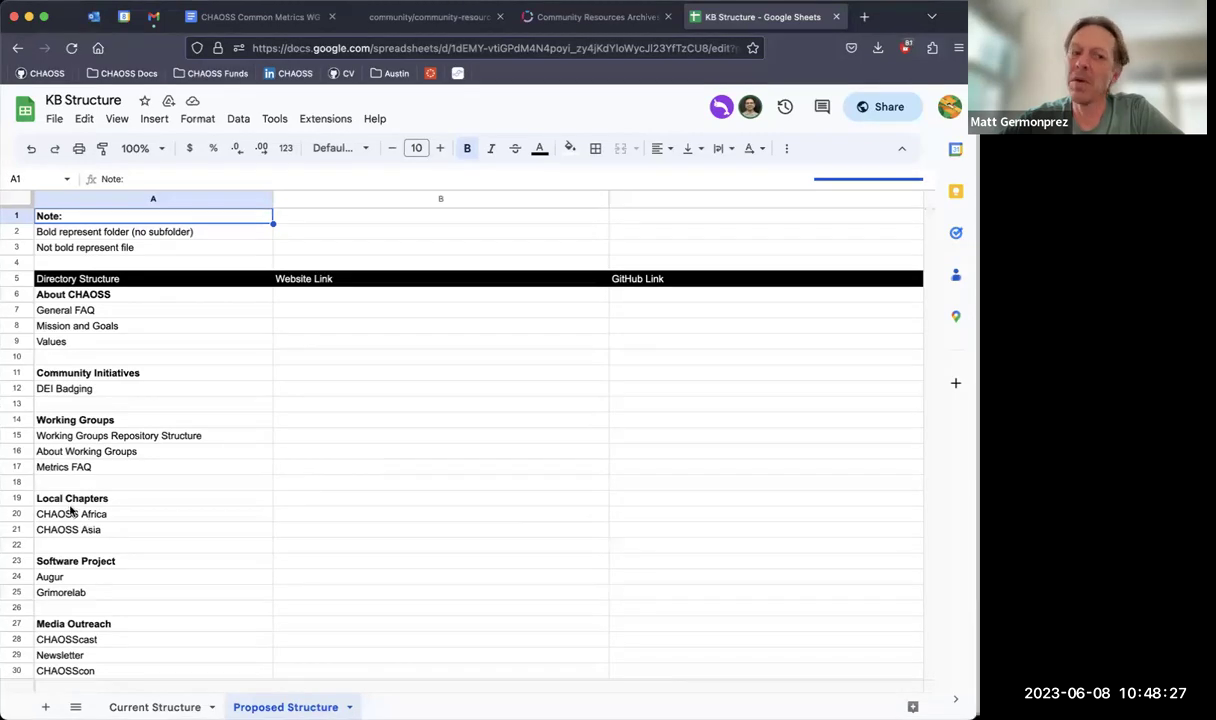
# Highlight the Local Chapters rows 19 to 21 and examine the CHAOSScast entry under Media Outreach in the proposed structure
pyautogui.moveTo(14, 505); pyautogui.dragTo(14, 528)
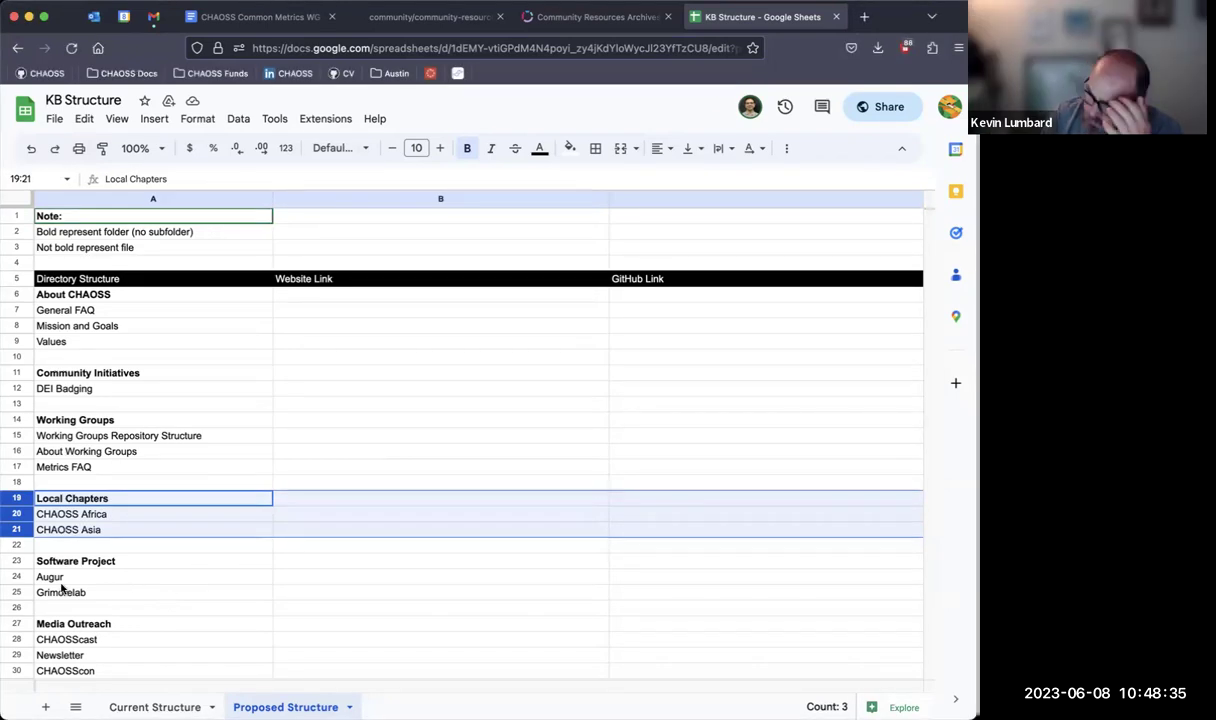
pyautogui.scroll(-3, 61, 589)
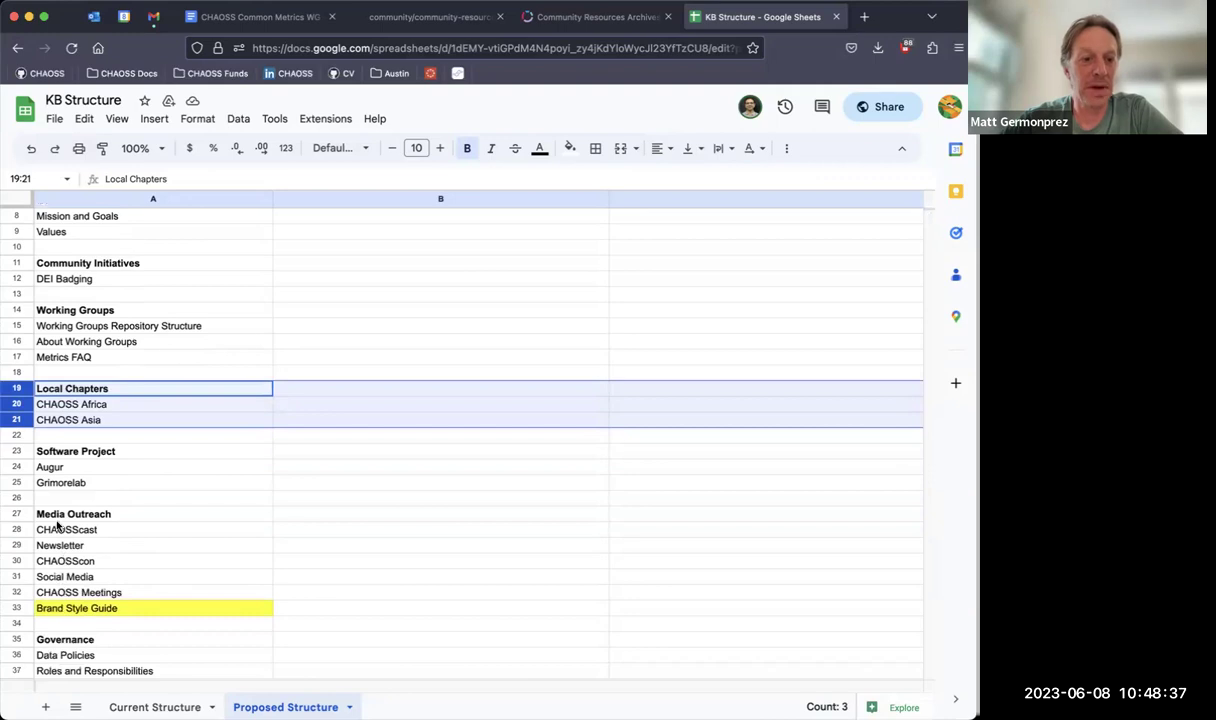
pyautogui.click(57, 528)
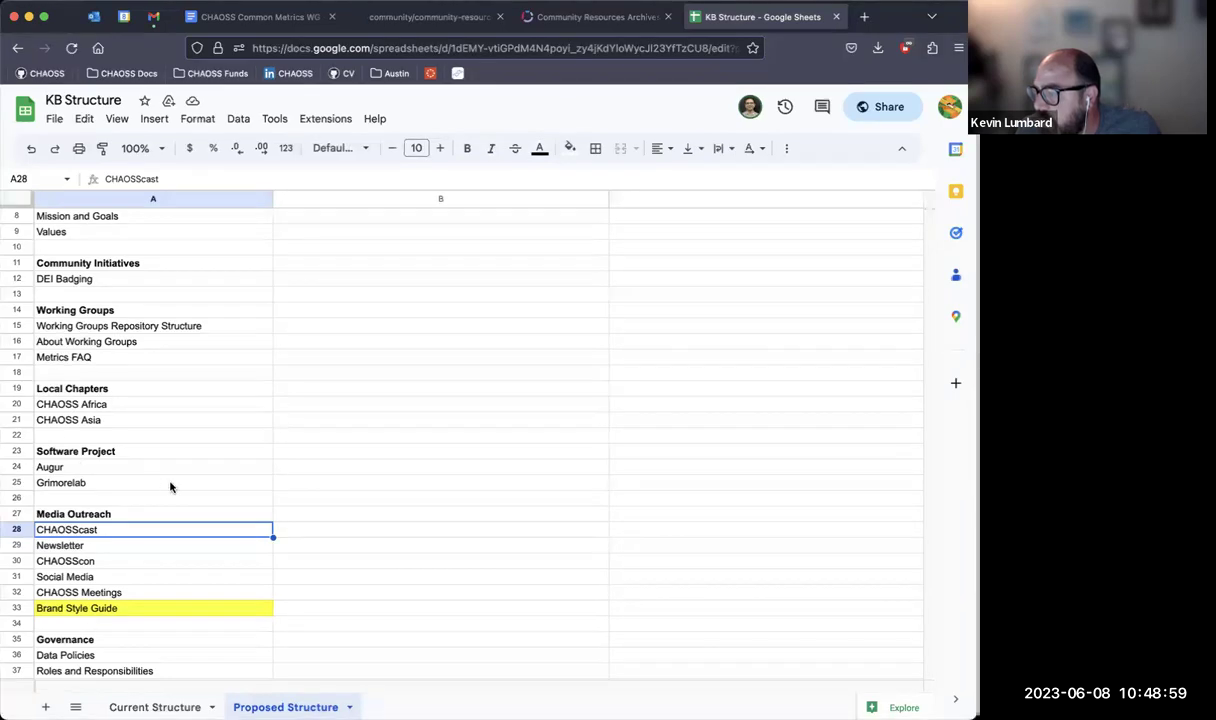
pyautogui.scroll(-1, 170, 487)
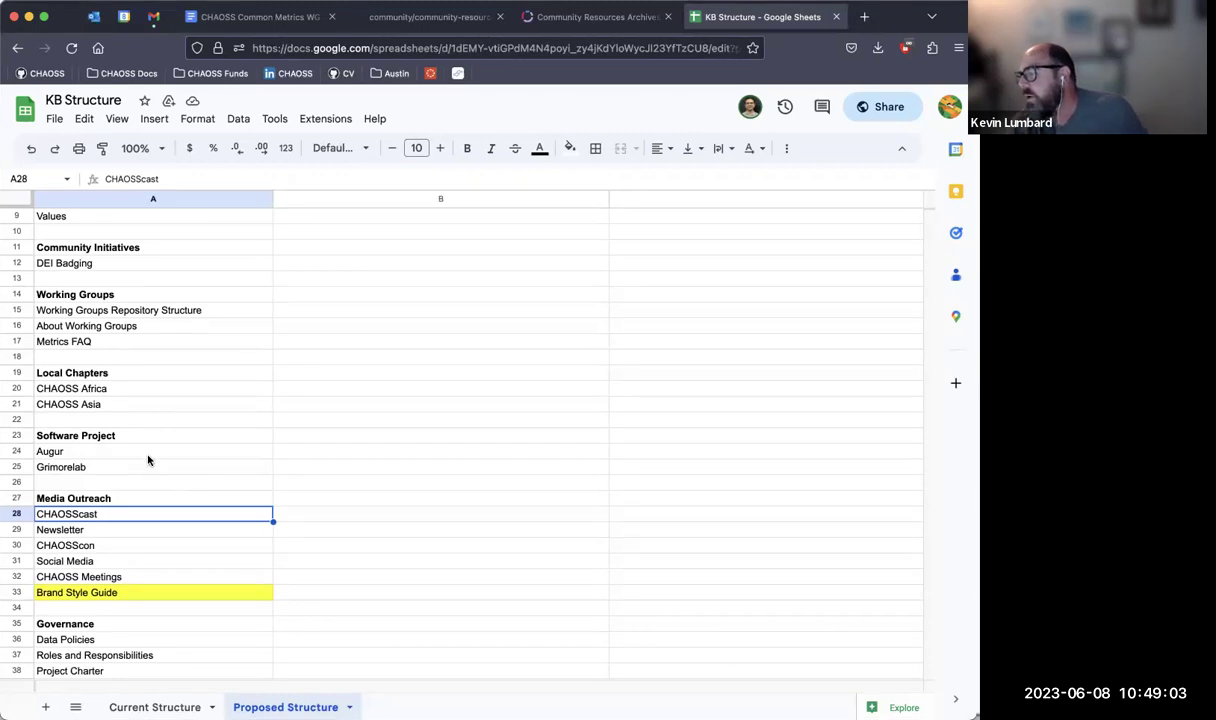
# Compare the Community Initiatives, Working Groups and Local Chapters folders in the proposed structure, pointing out each heading and the CHAOSS Africa entry
pyautogui.click(119, 391)
pyautogui.scroll(3, 119, 391)
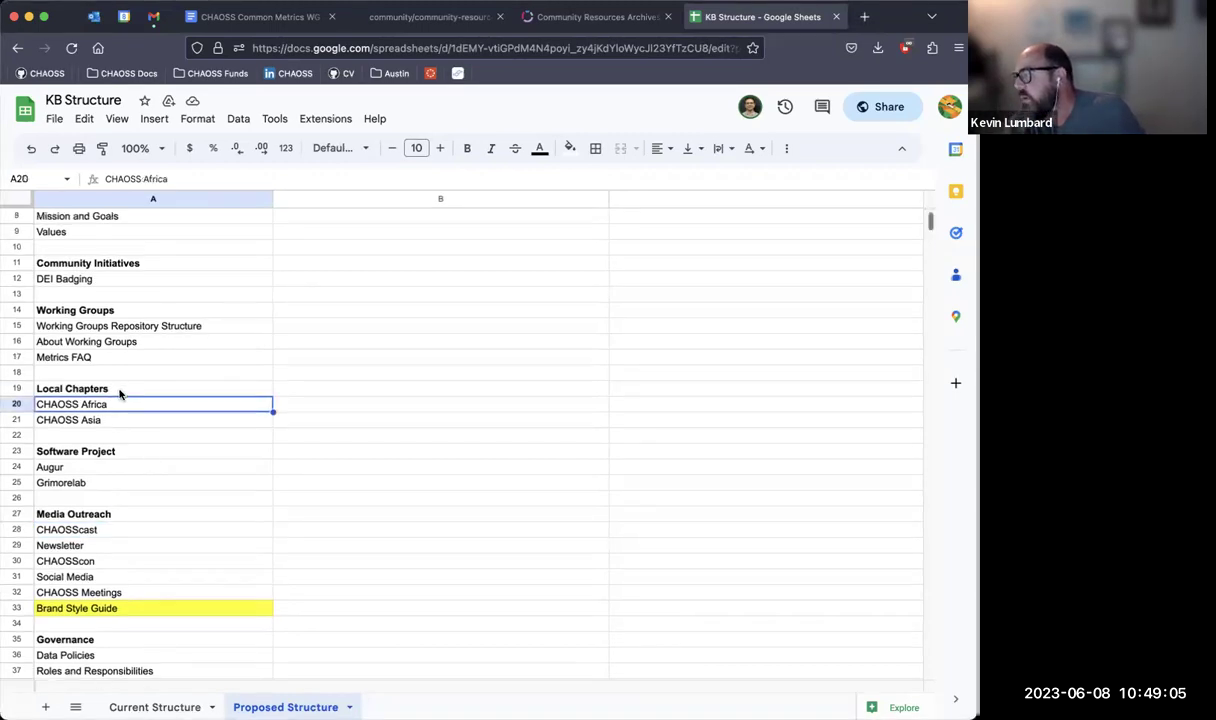
pyautogui.click(100, 341)
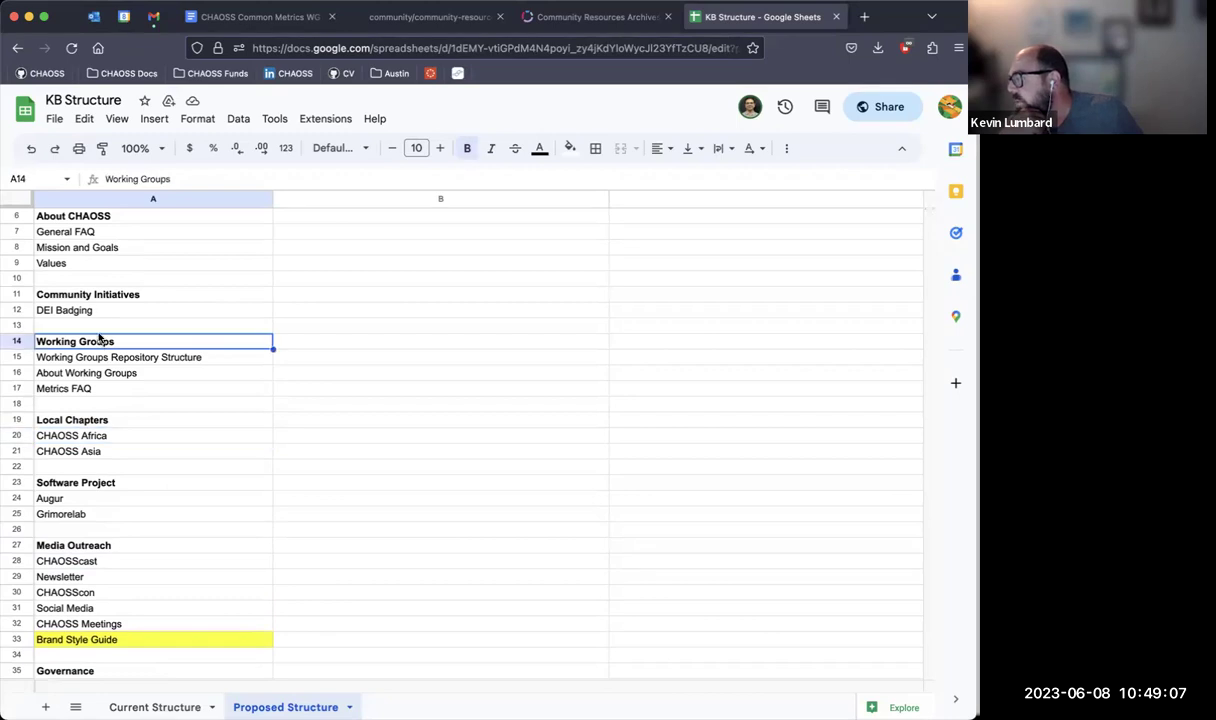
pyautogui.click(98, 294)
pyautogui.click(96, 343)
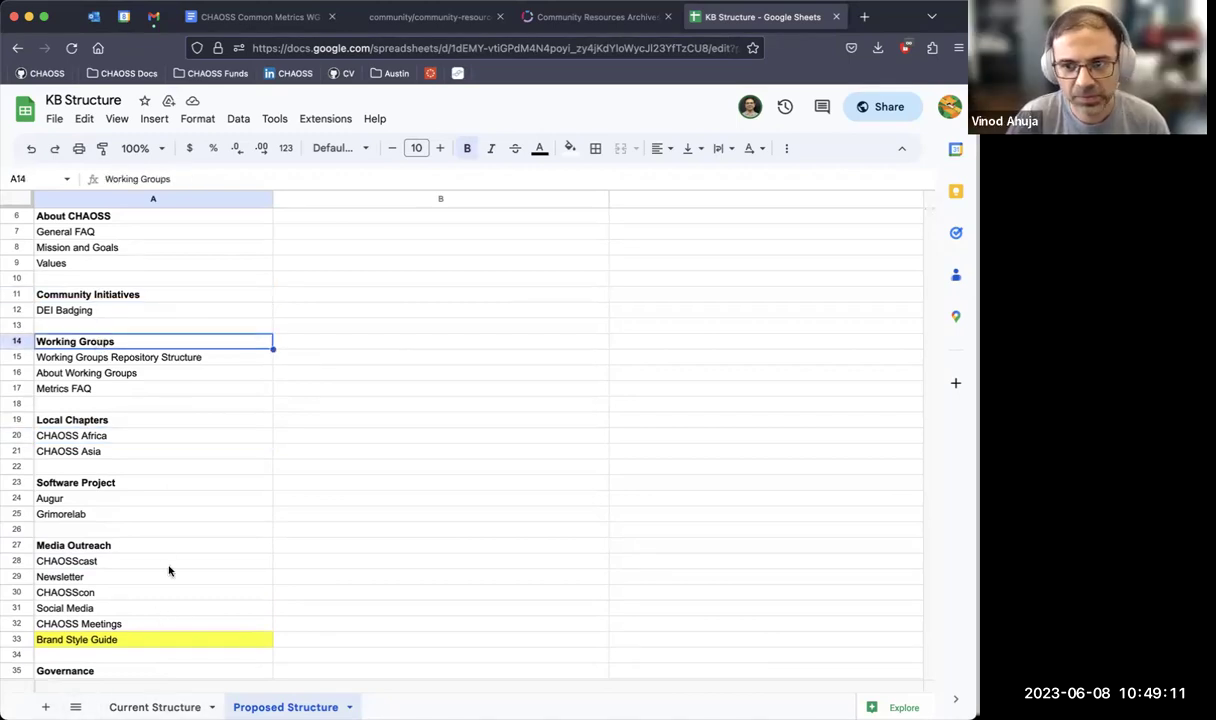
pyautogui.click(119, 435)
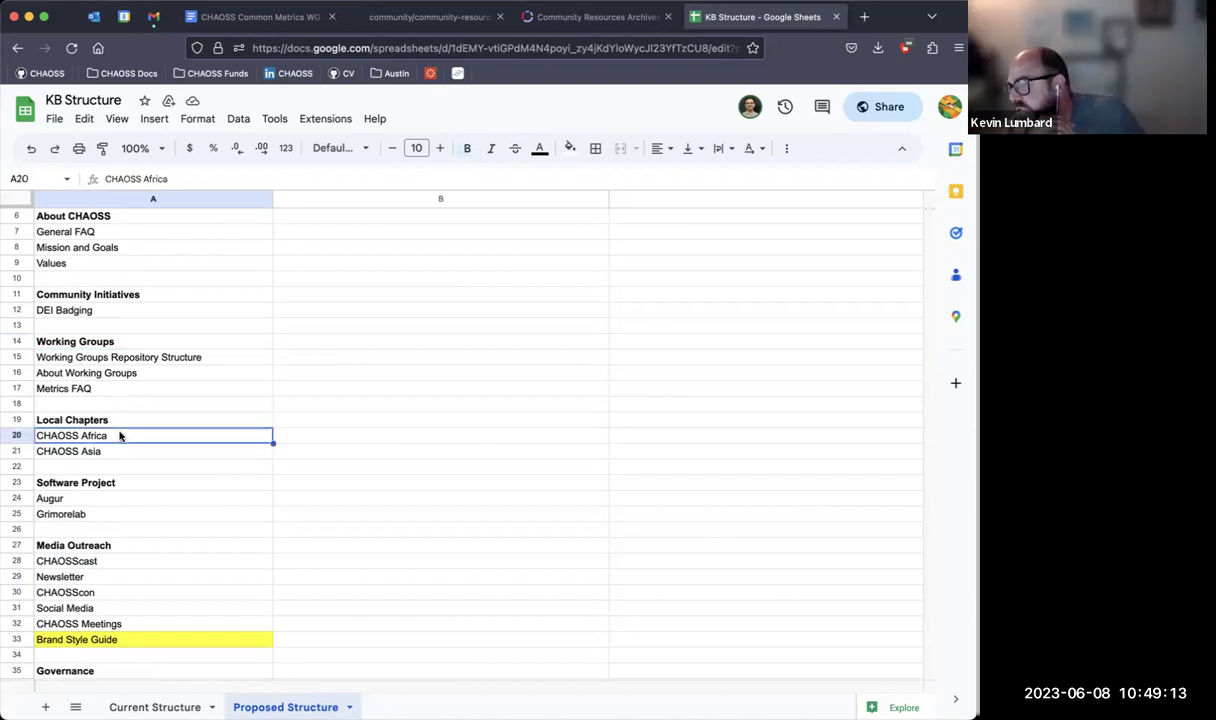
pyautogui.click(336, 437)
pyautogui.scroll(1, 352, 467)
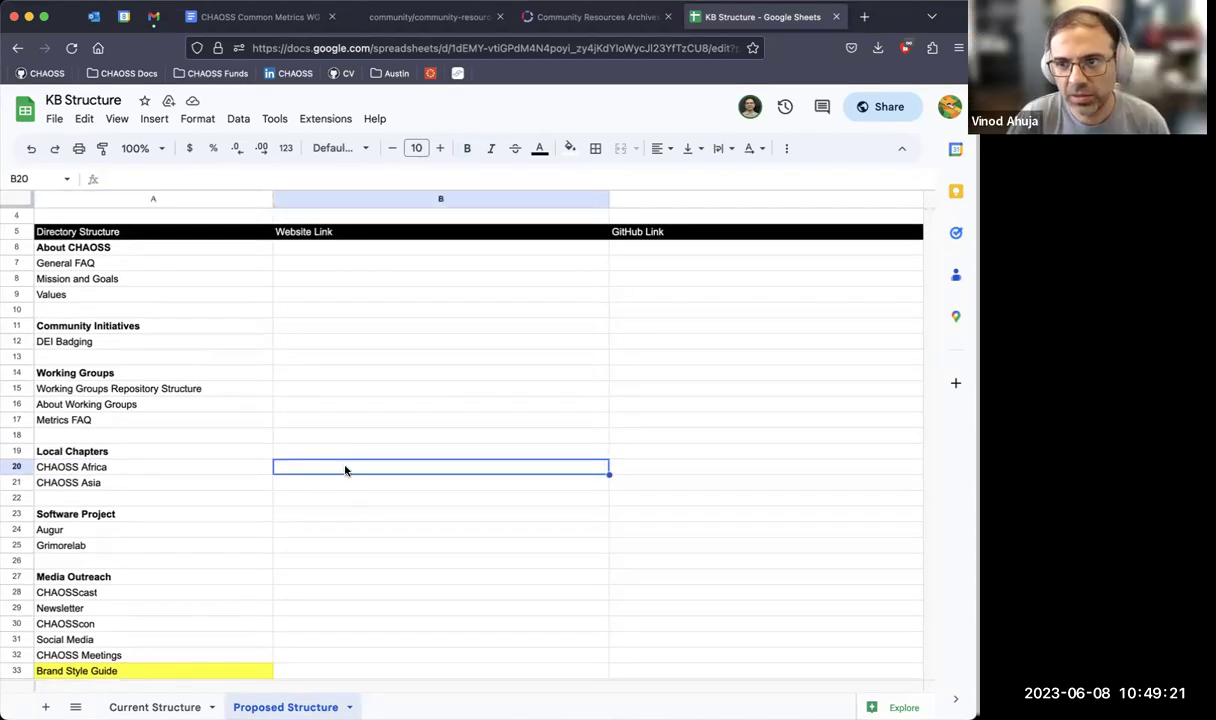
# Highlight the CHAOSS Africa and CHAOSS Asia entries and weigh their placement against the Working Groups and Community Initiatives entries
pyautogui.click(240, 467)
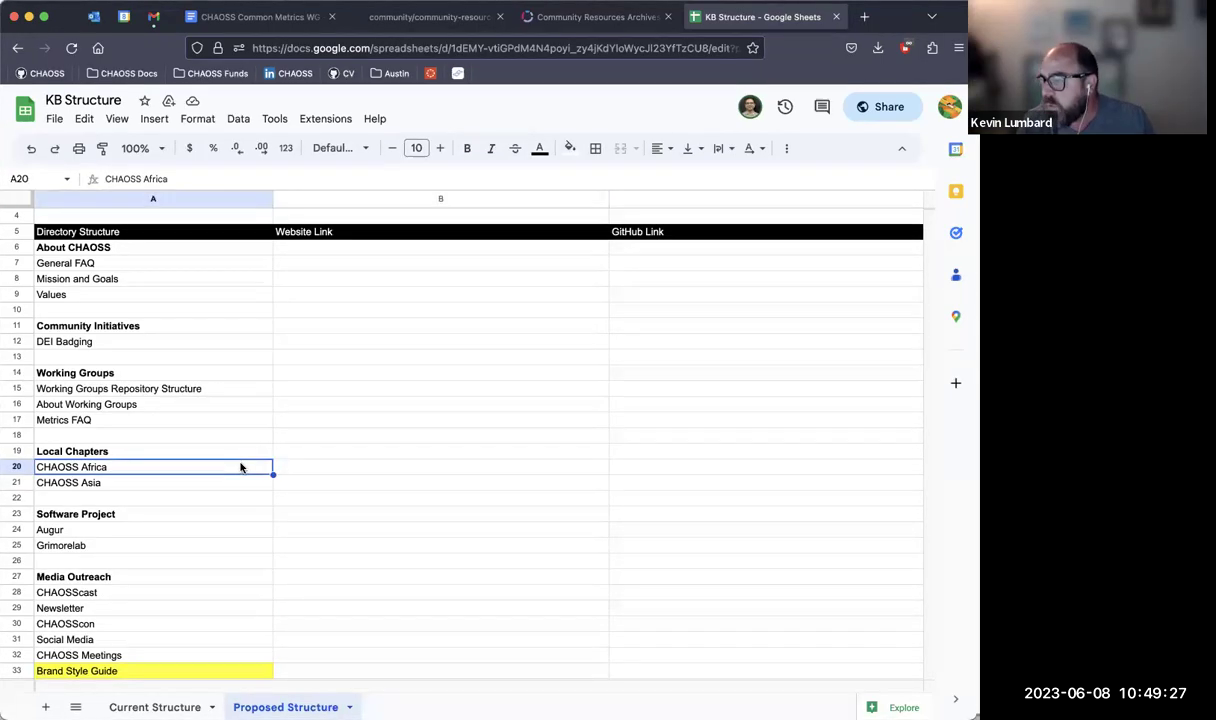
pyautogui.click(245, 484)
pyautogui.moveTo(245, 484); pyautogui.dragTo(241, 461)
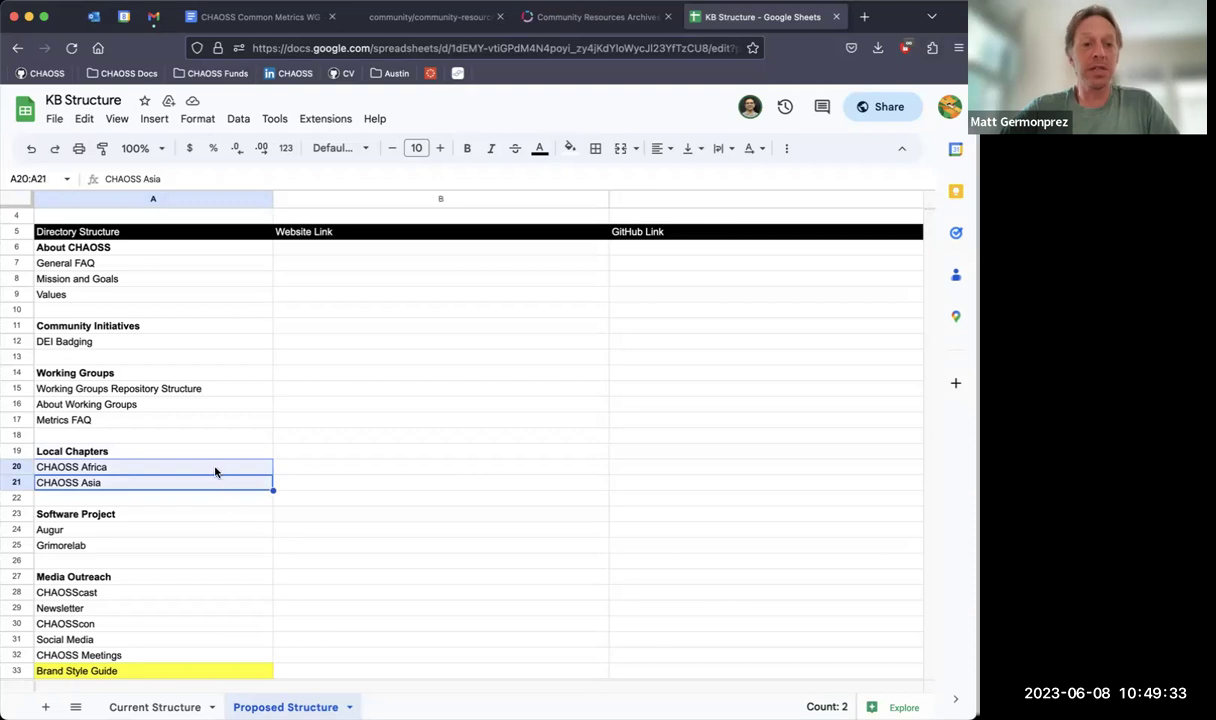
pyautogui.click(92, 390)
pyautogui.moveTo(100, 466); pyautogui.dragTo(107, 487)
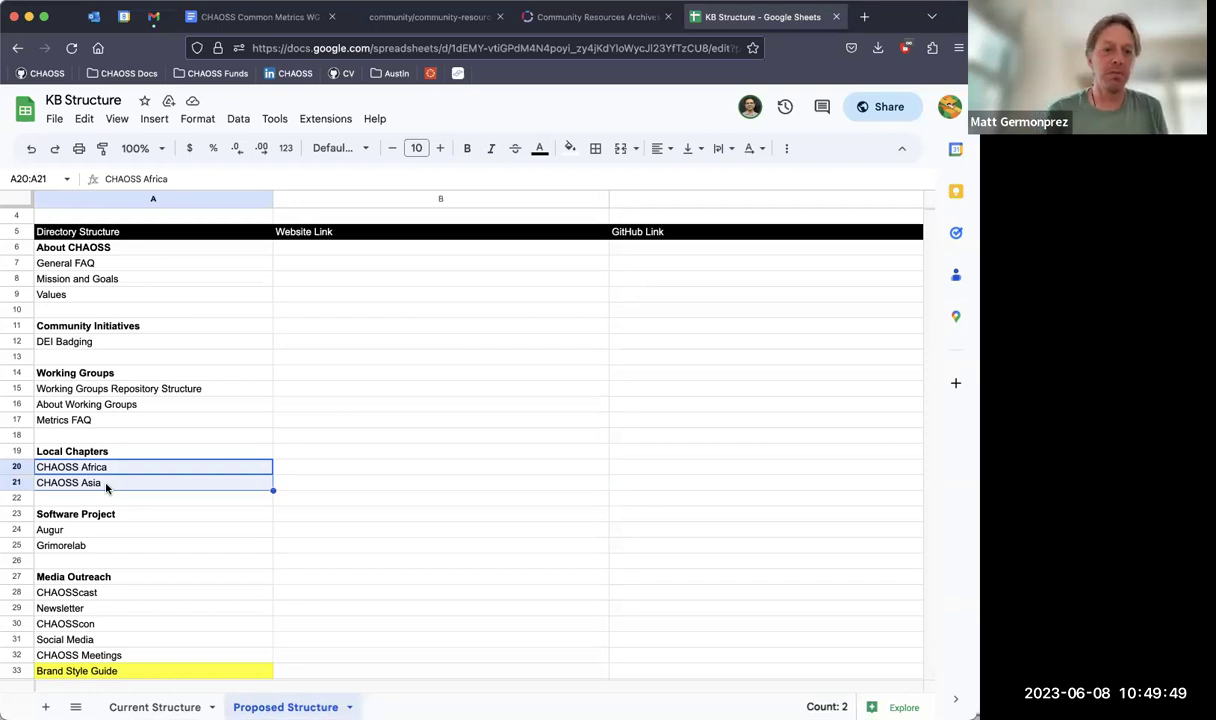
pyautogui.click(97, 342)
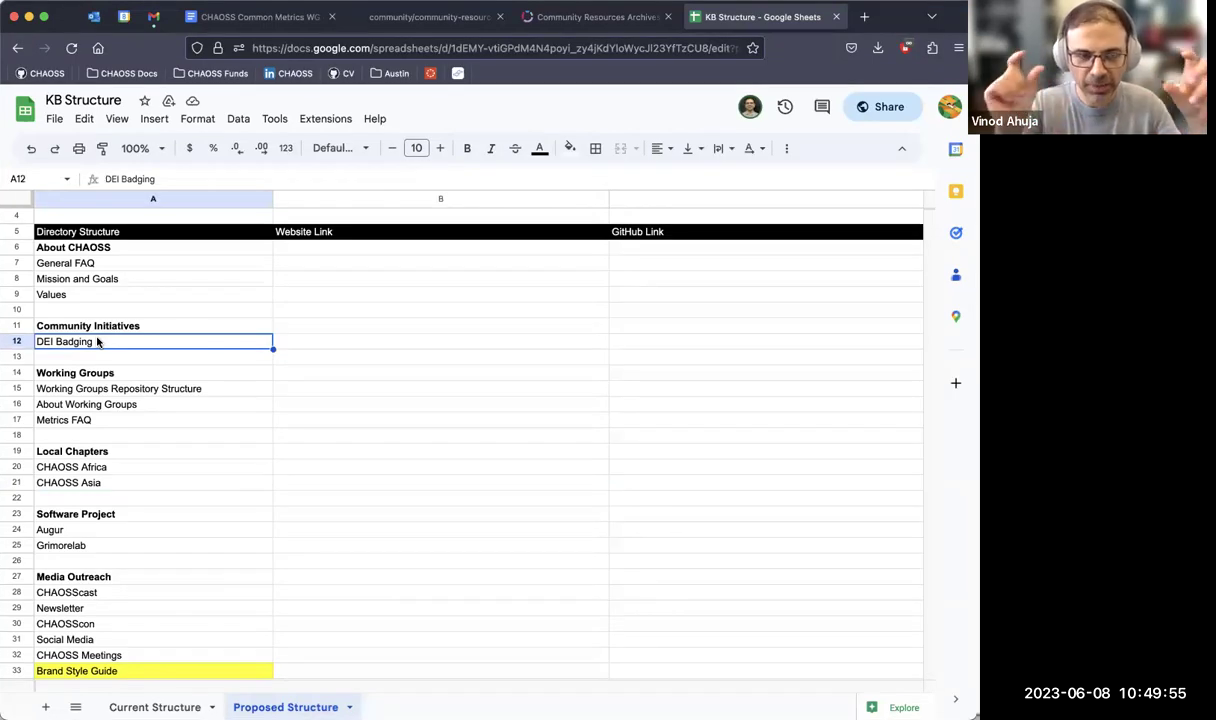
pyautogui.click(68, 454)
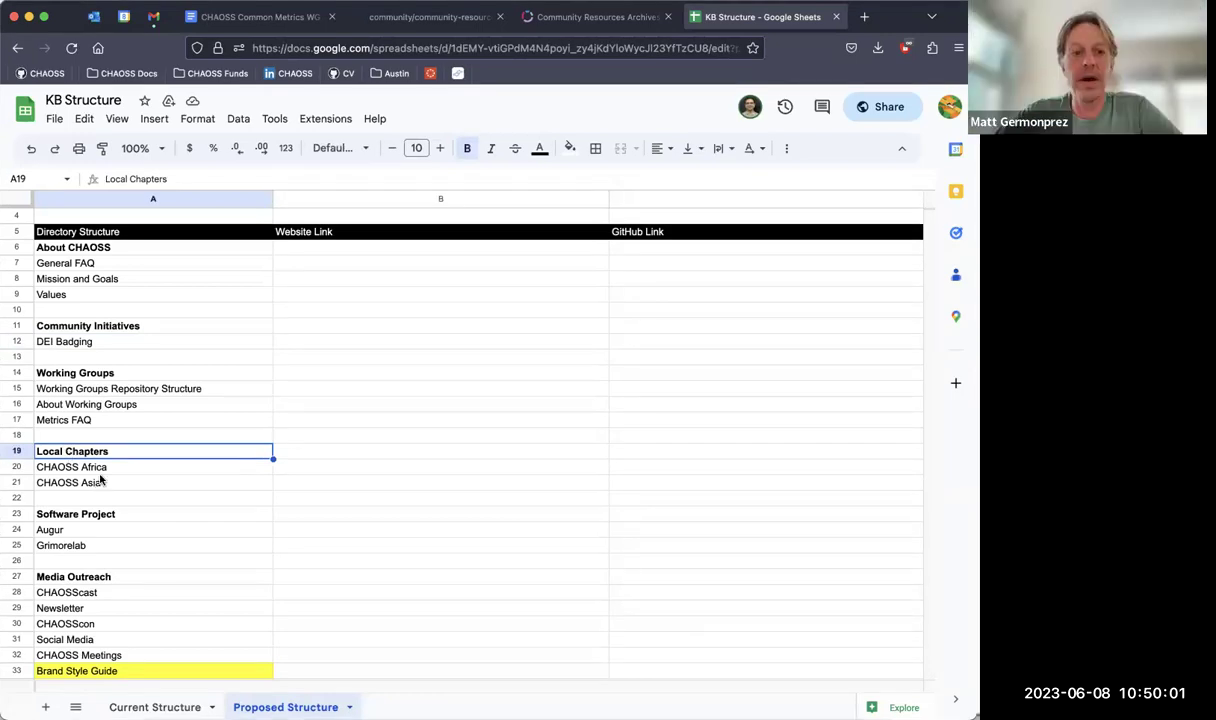
pyautogui.click(100, 469)
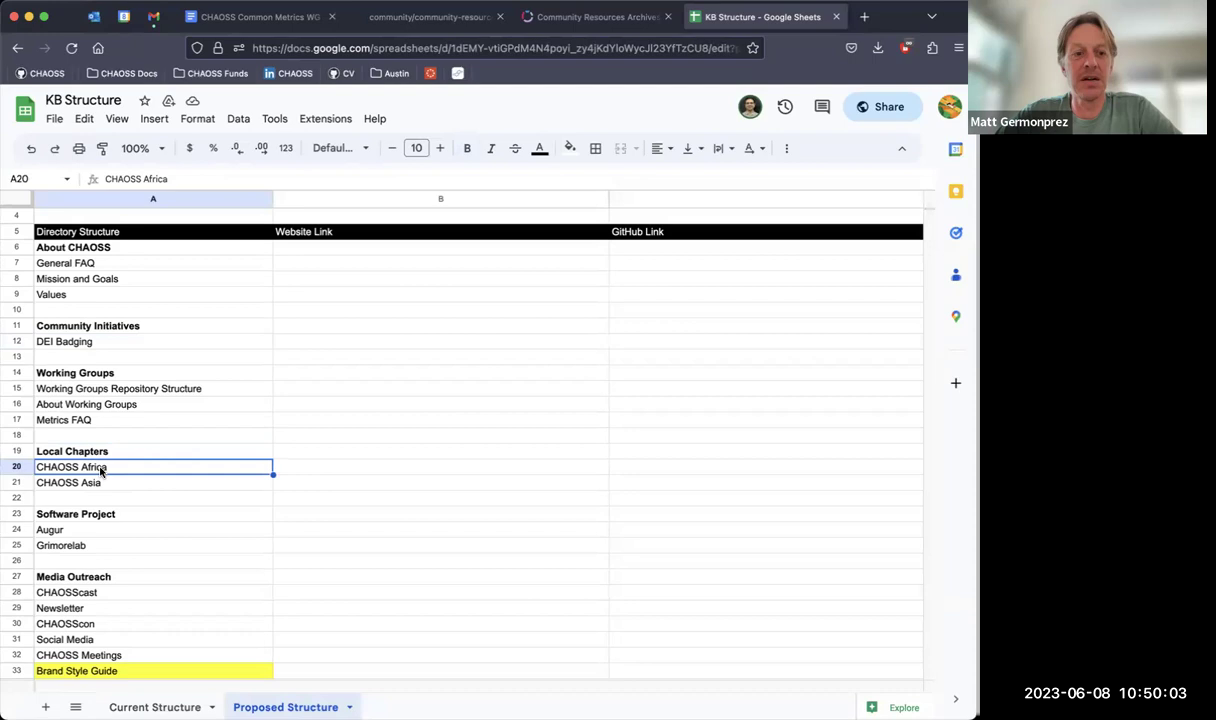
pyautogui.moveTo(100, 471); pyautogui.dragTo(103, 484)
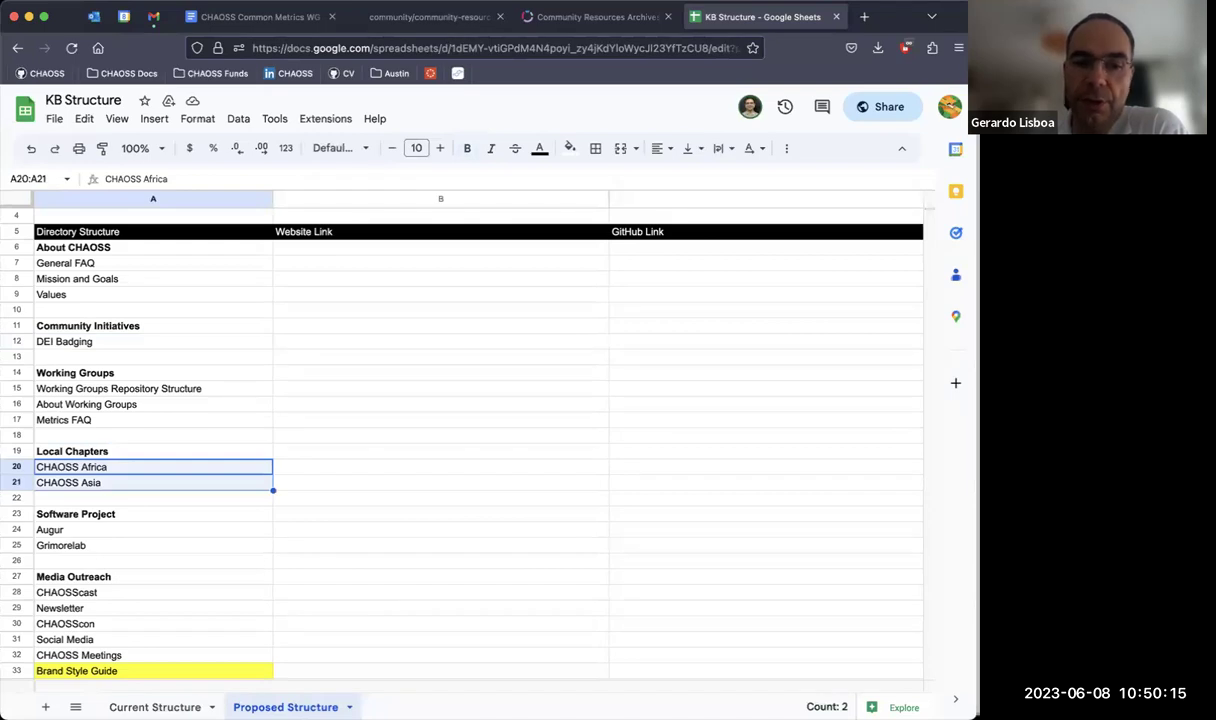
# Return to the CHAOSS Community knowledge base topic areas on the website and open the Local Chapters topic
pyautogui.click(596, 21)
pyautogui.hscroll(-5, 385, 418)
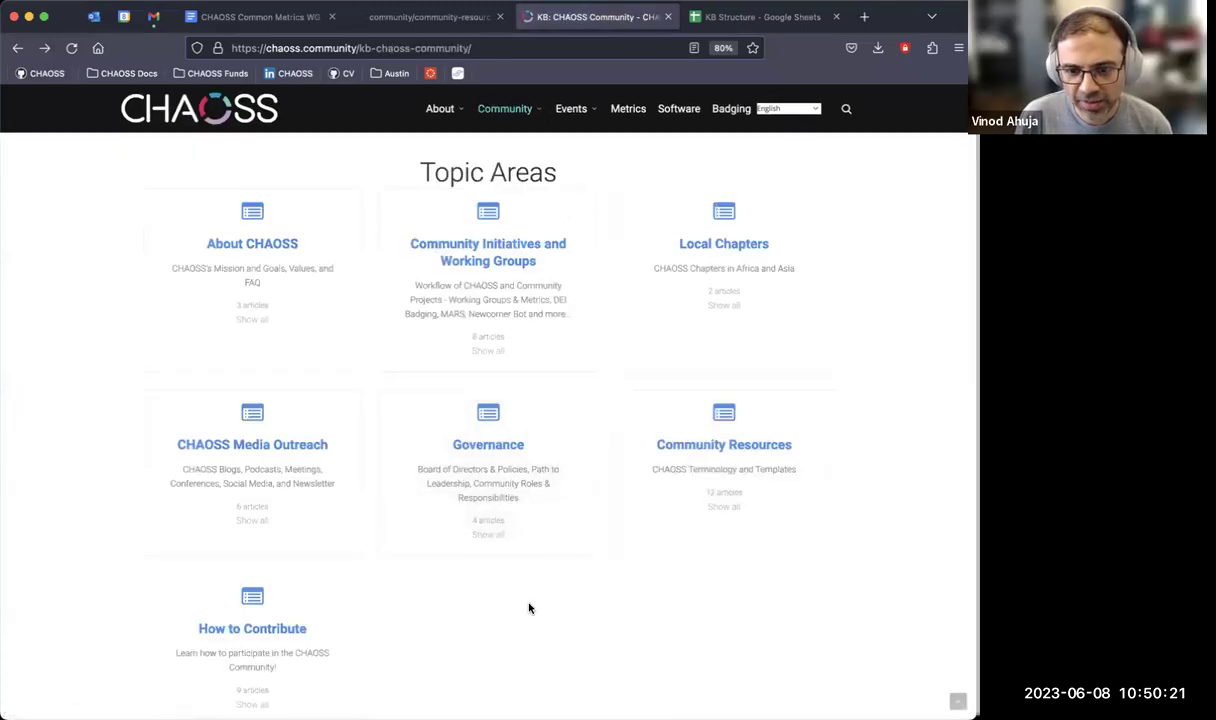
pyautogui.click(706, 272)
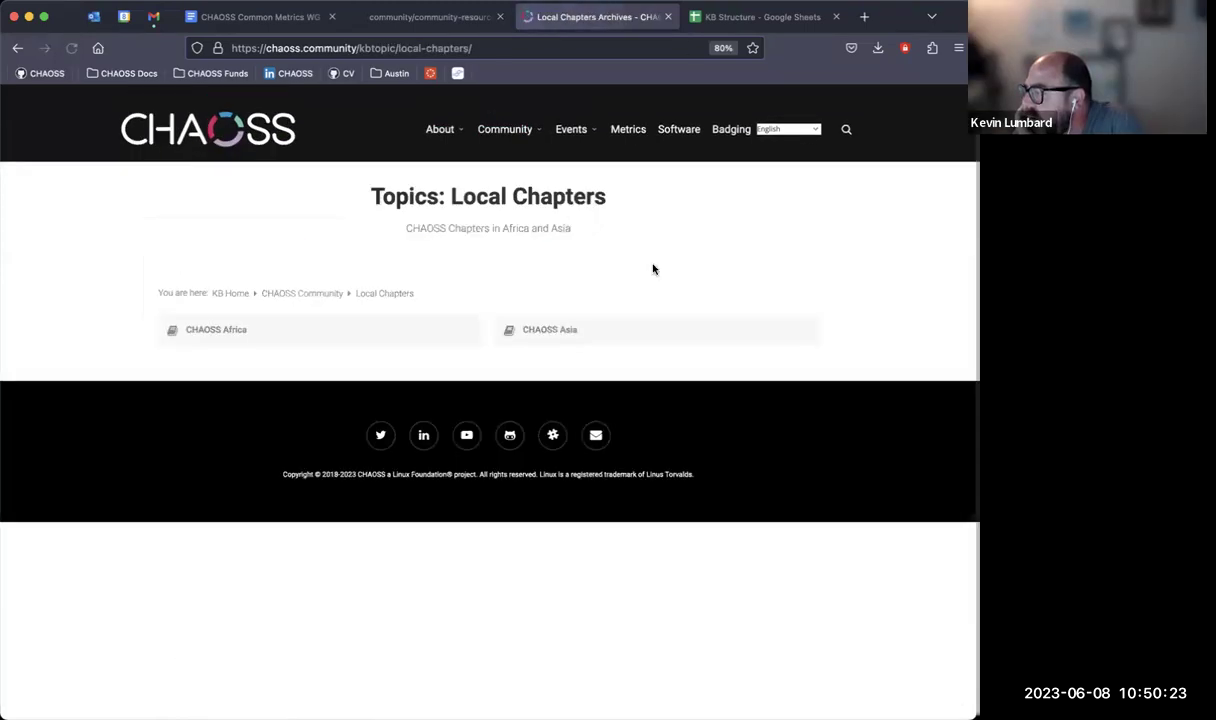
# Read the CHAOSS Africa article in the Local Chapters topic and return to the topic's article list
pyautogui.click(215, 330)
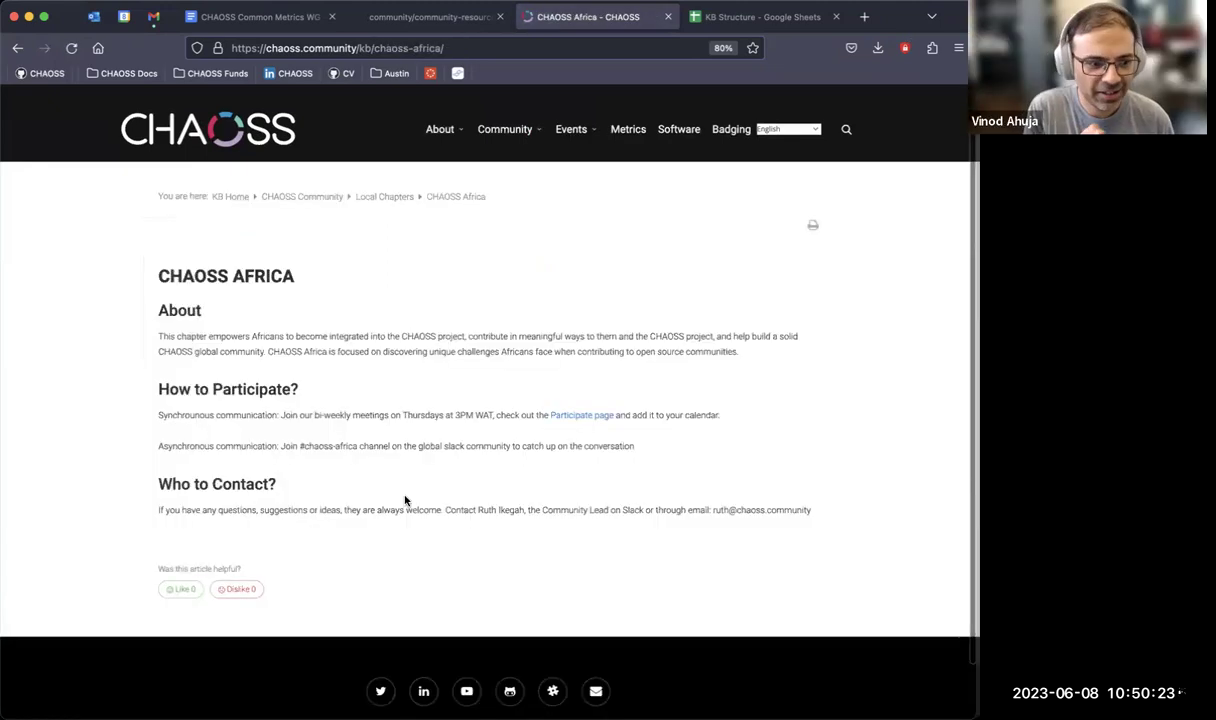
pyautogui.hscroll(-5, 405, 500)
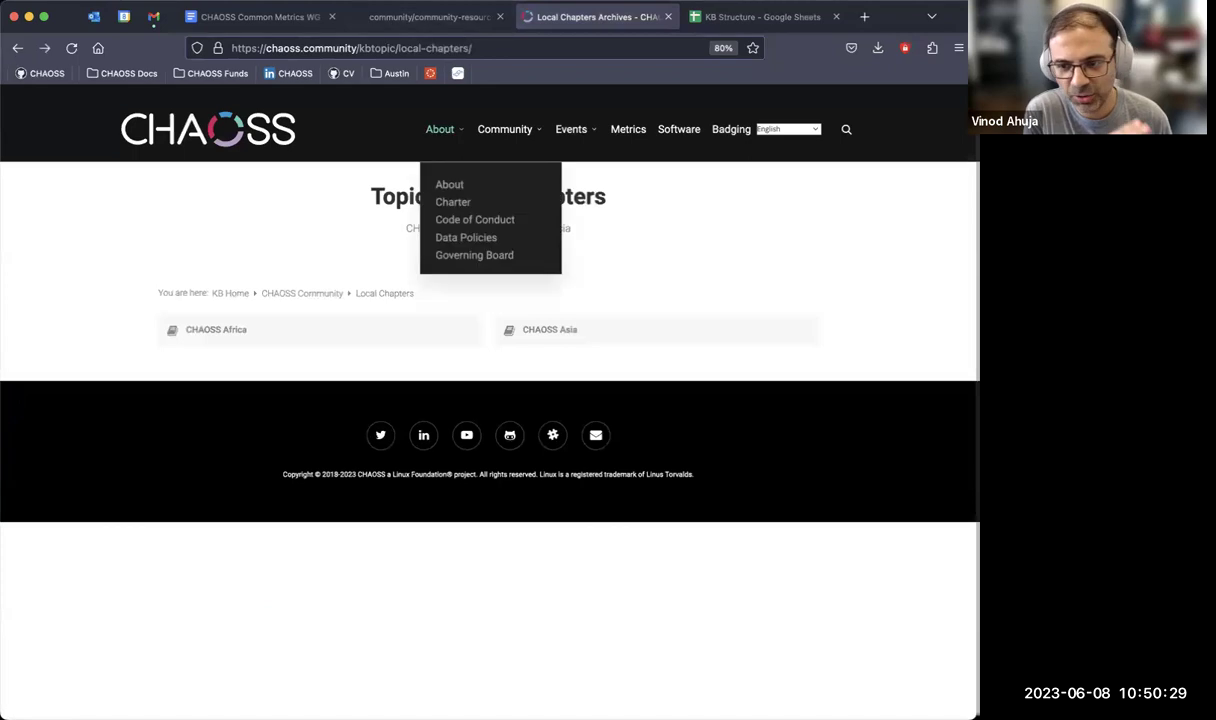
# Switch to the KB Structure spreadsheet and examine how the Current Structure sheet lists Local Chapters alongside the other handbook sections
pyautogui.click(760, 17)
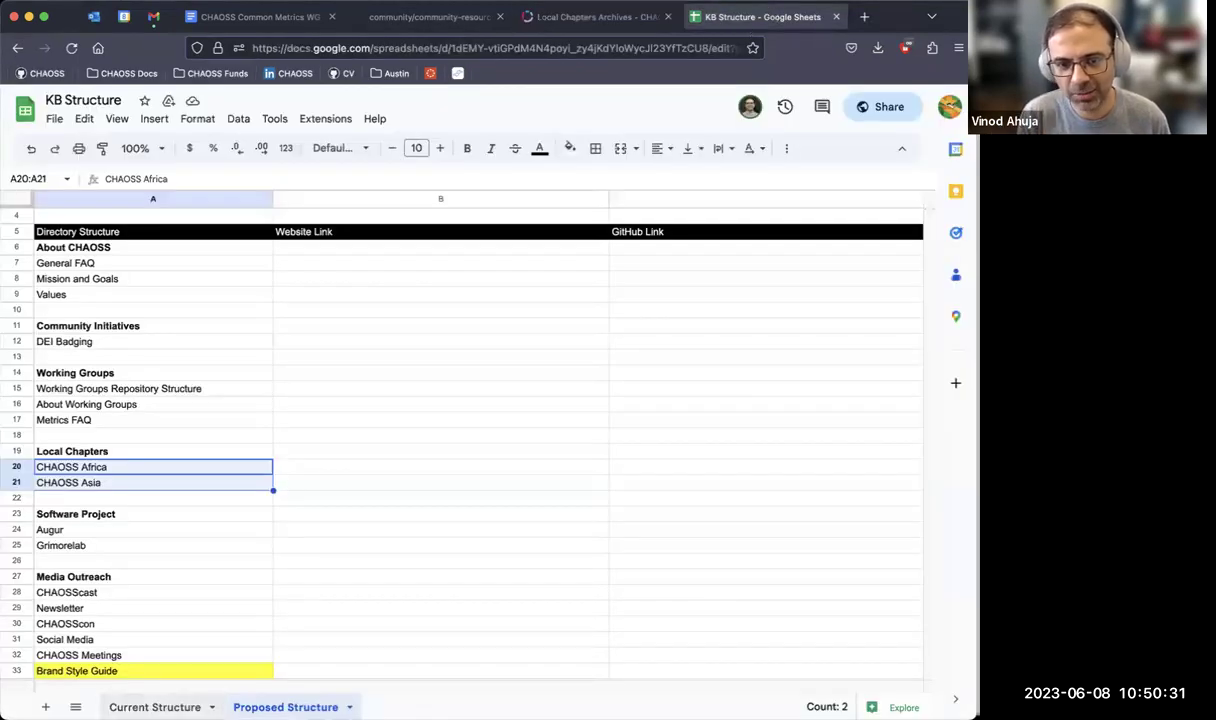
pyautogui.click(155, 707)
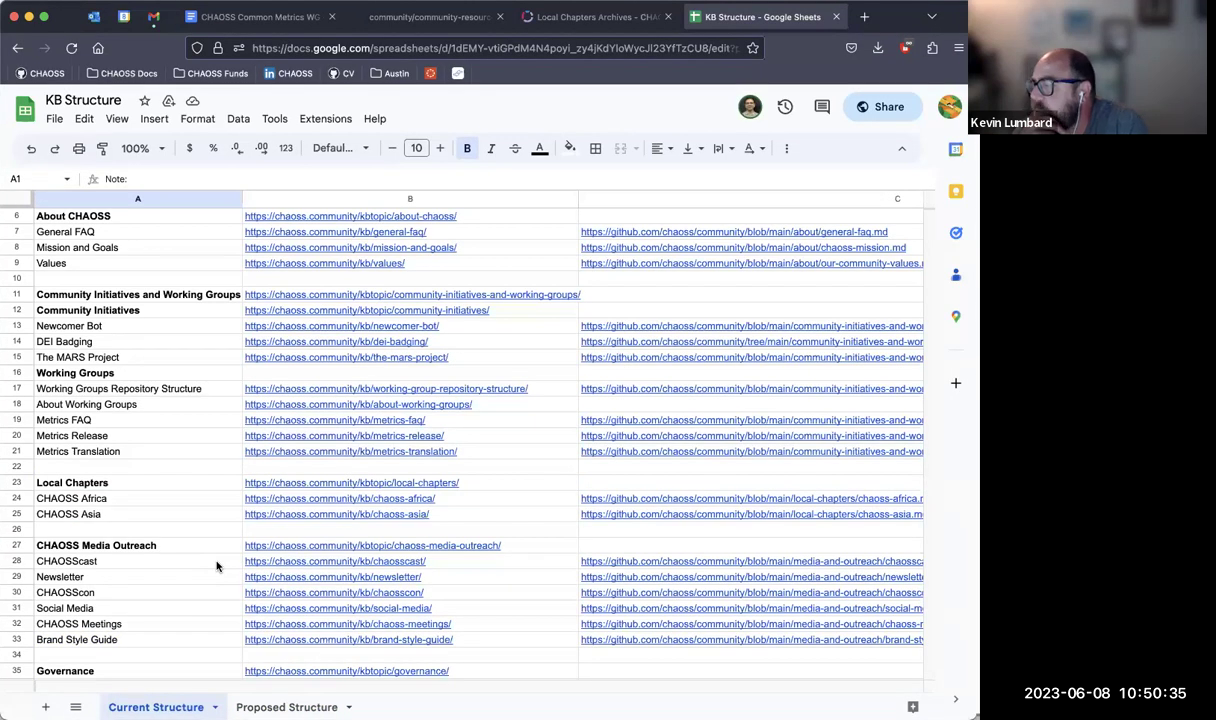
pyautogui.moveTo(300, 671)
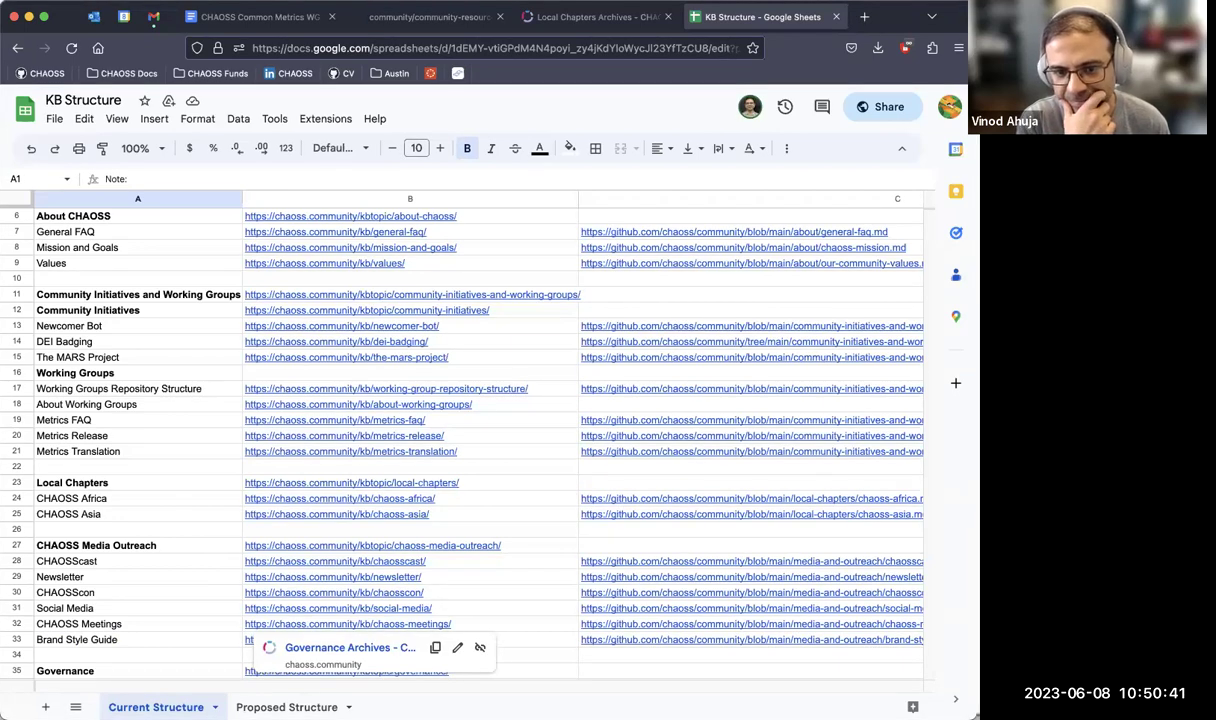
pyautogui.moveTo(784, 570)
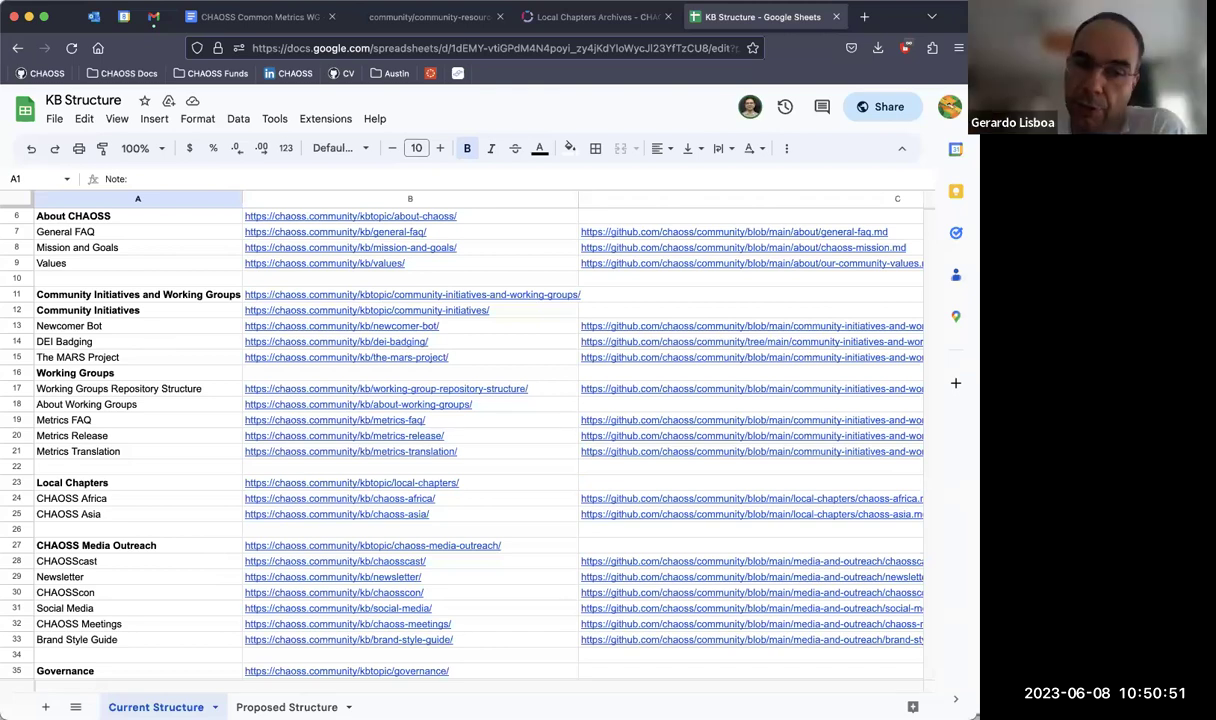
# Go back to the website's Local Chapters topic, read the CHAOSS Asia article and return to the topic's article list
pyautogui.click(575, 18)
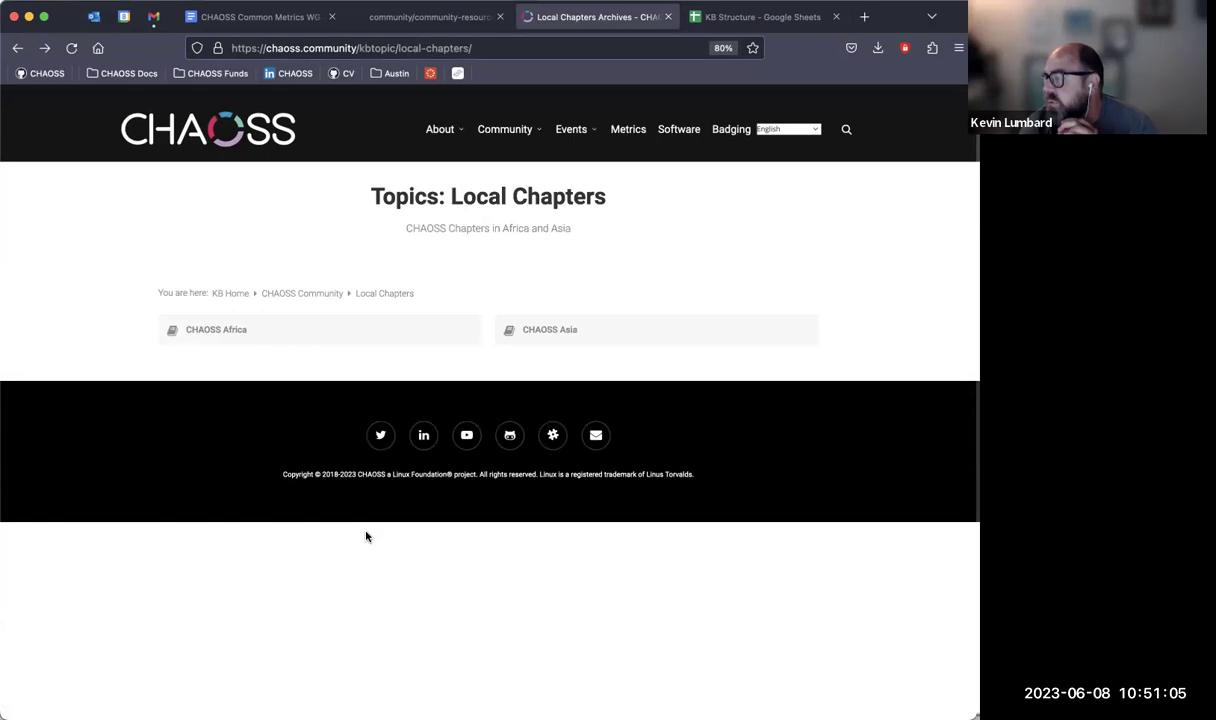
pyautogui.click(540, 331)
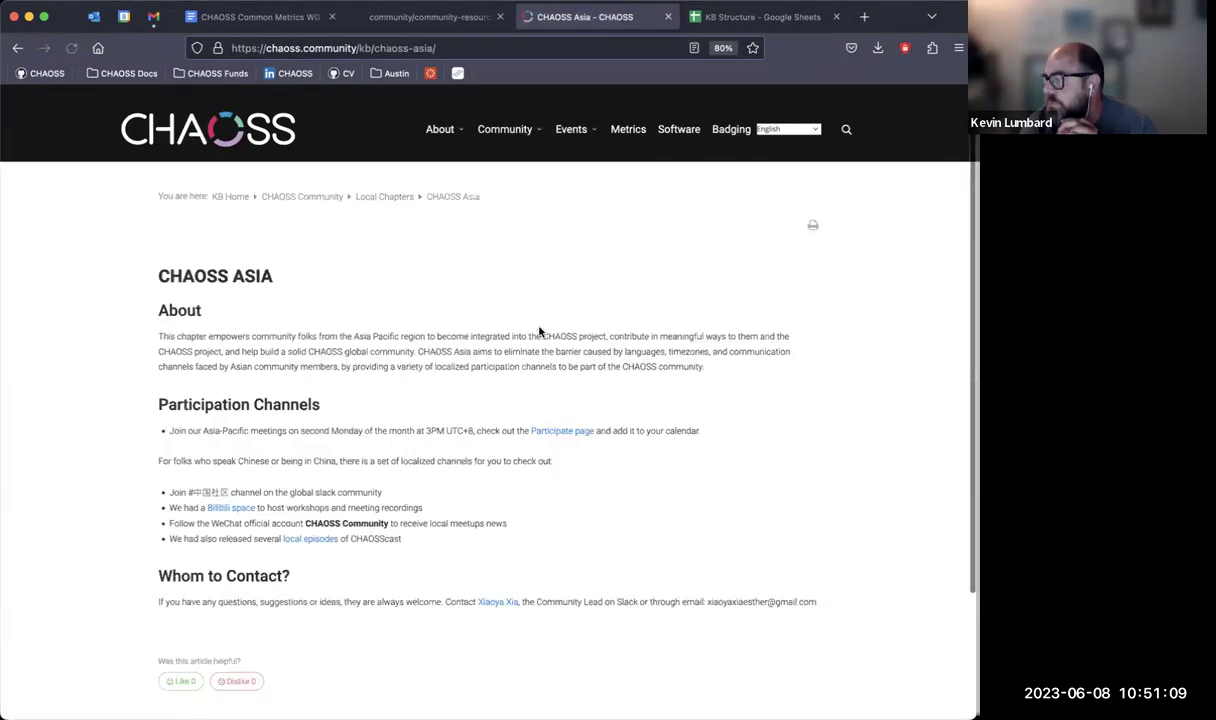
pyautogui.hscroll(-5, 547, 424)
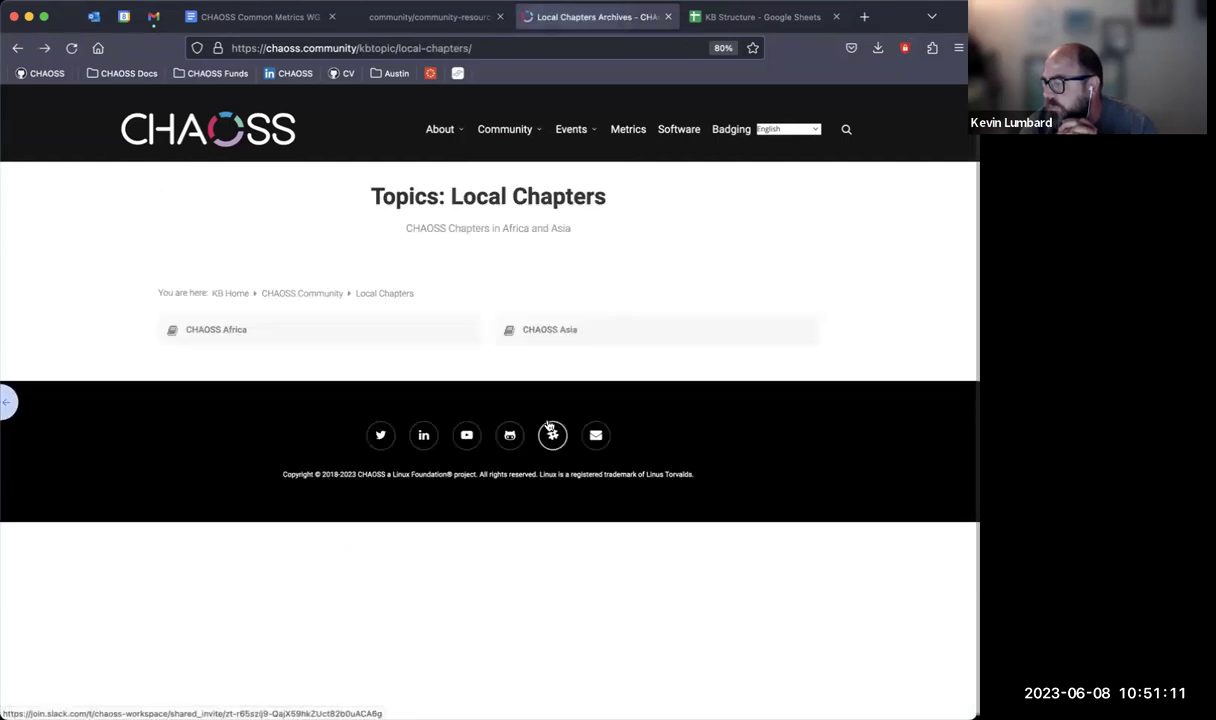